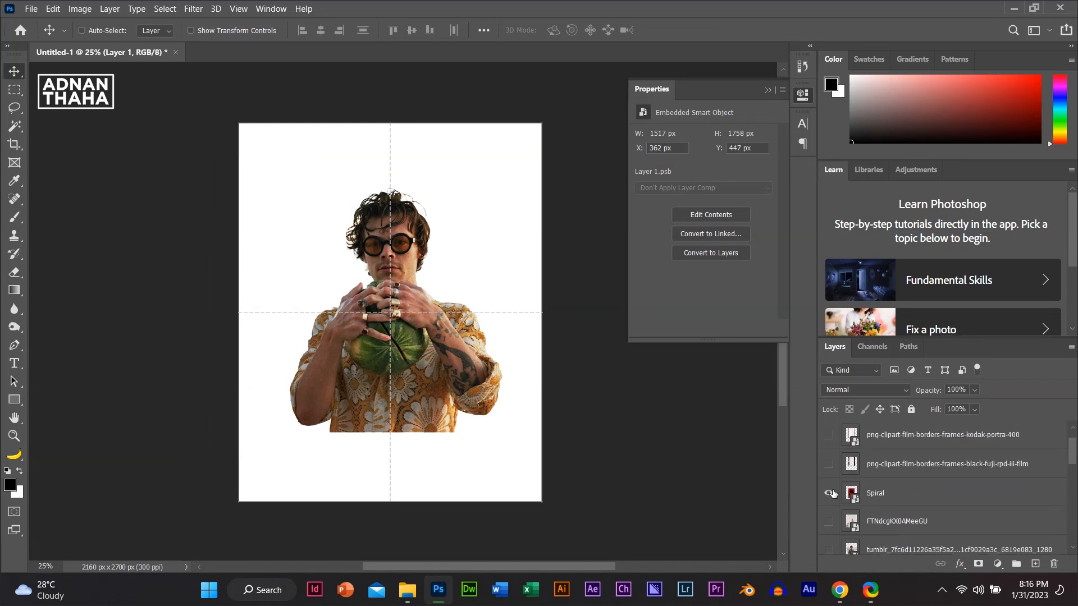
- Show the red Spiral layer and move it up behind the man
click(829, 493)
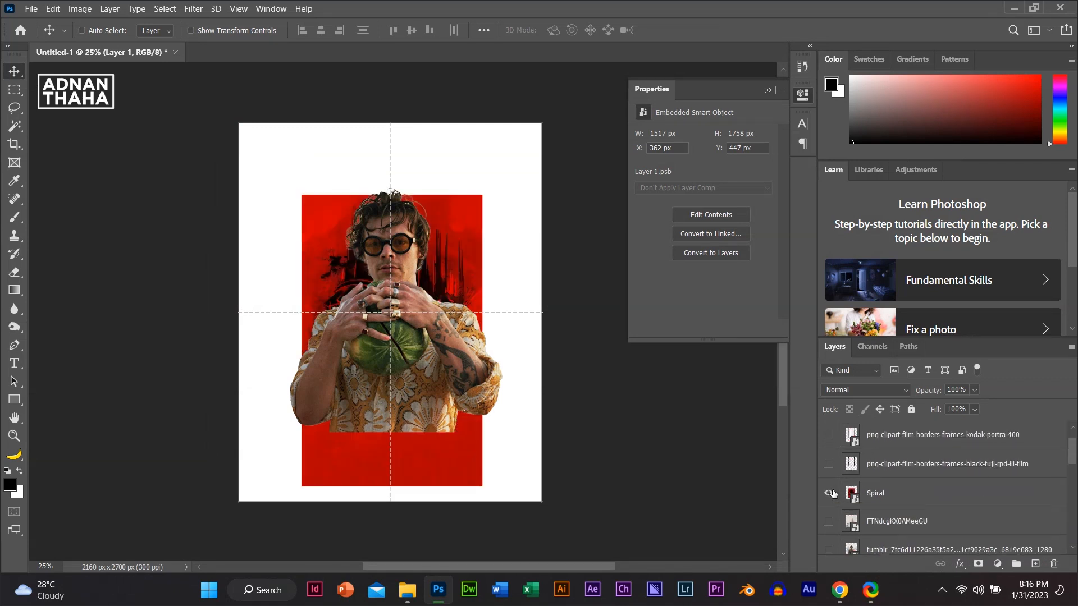
ctrl+click(439, 283)
drag(419, 291, 416, 262)
- Stretch the Spiral image vertically to about 205% height, with its upper edge on the canvas's upper edge and its lower part beyond the canvas
key(ctrl+t)
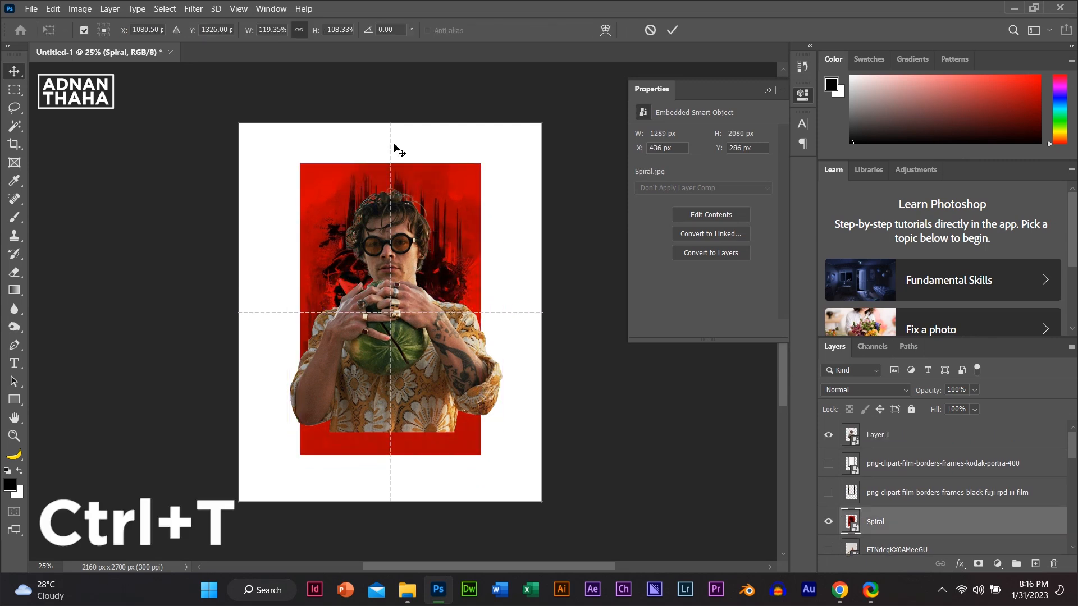
drag(390, 164, 381, 84)
drag(440, 240, 444, 327)
drag(389, 169, 403, 228)
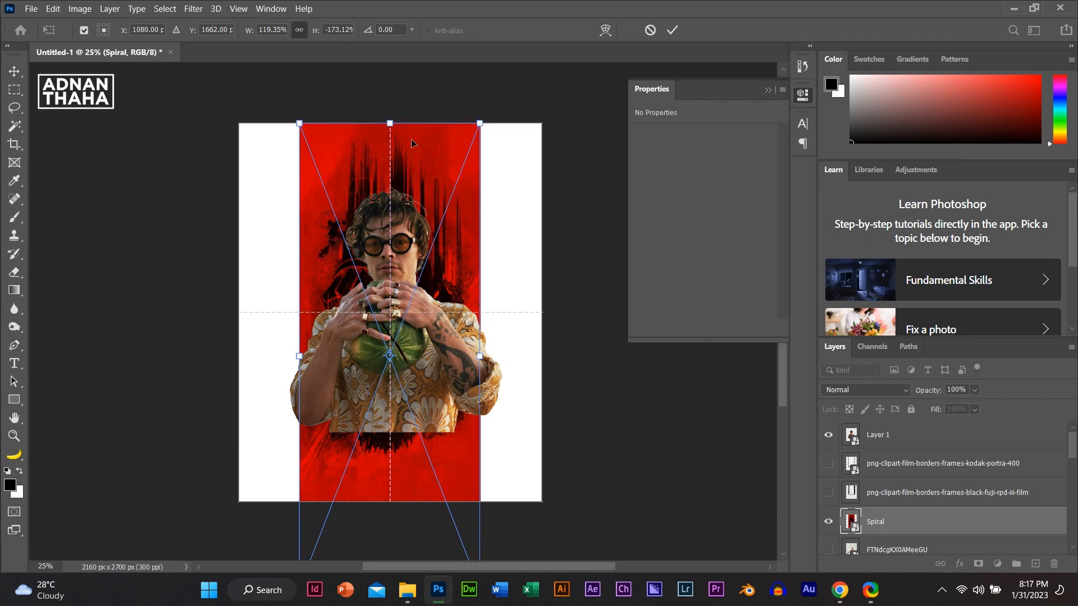
drag(389, 123, 396, 186)
drag(392, 119, 390, 99)
drag(395, 148, 396, 168)
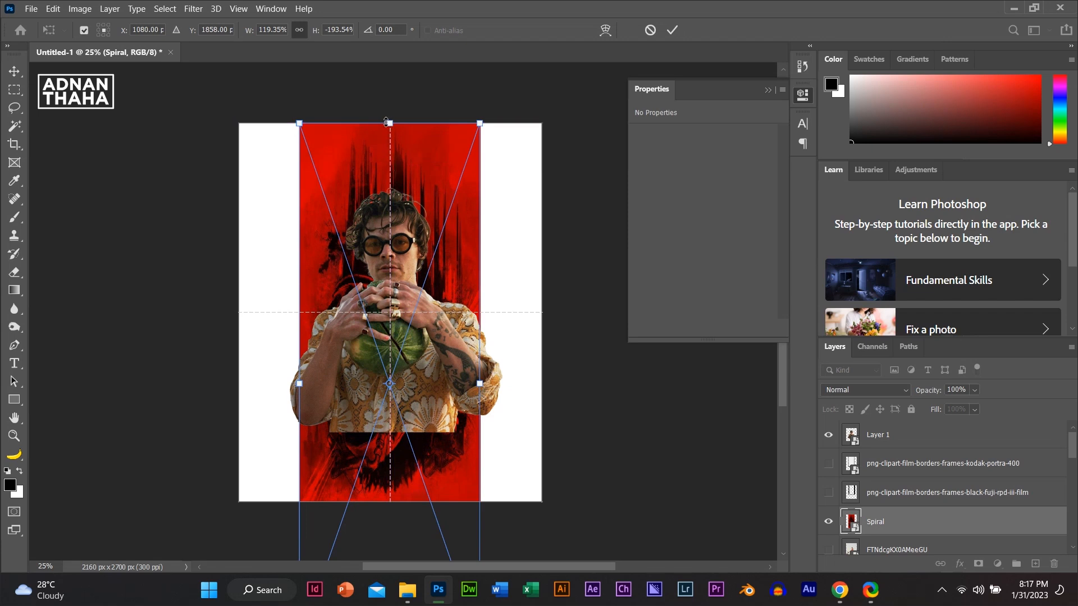
drag(386, 120, 388, 90)
drag(389, 171, 389, 180)
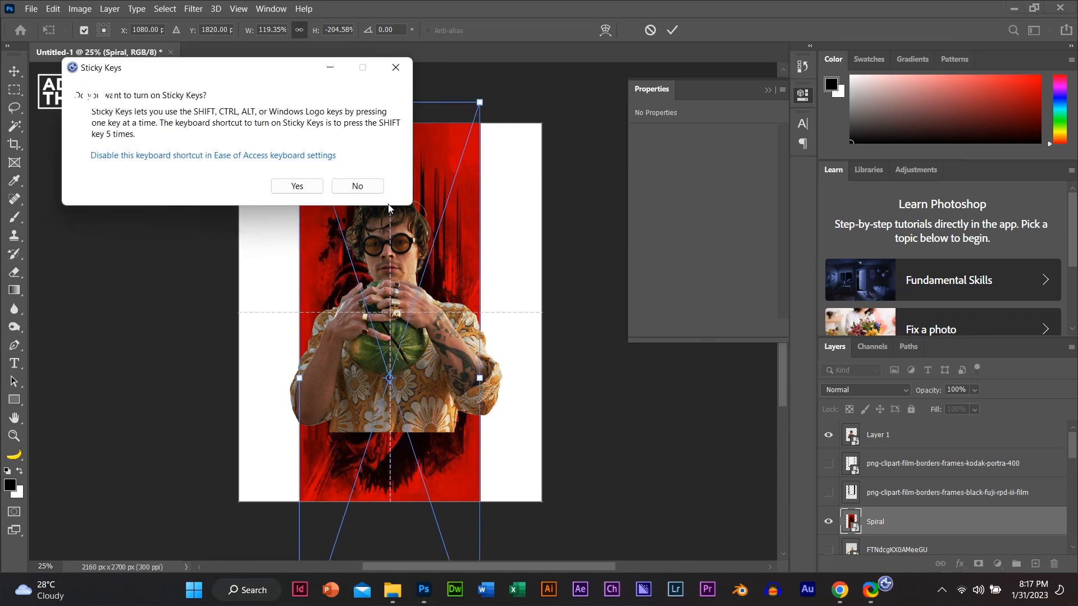
click(369, 187)
drag(400, 186, 400, 206)
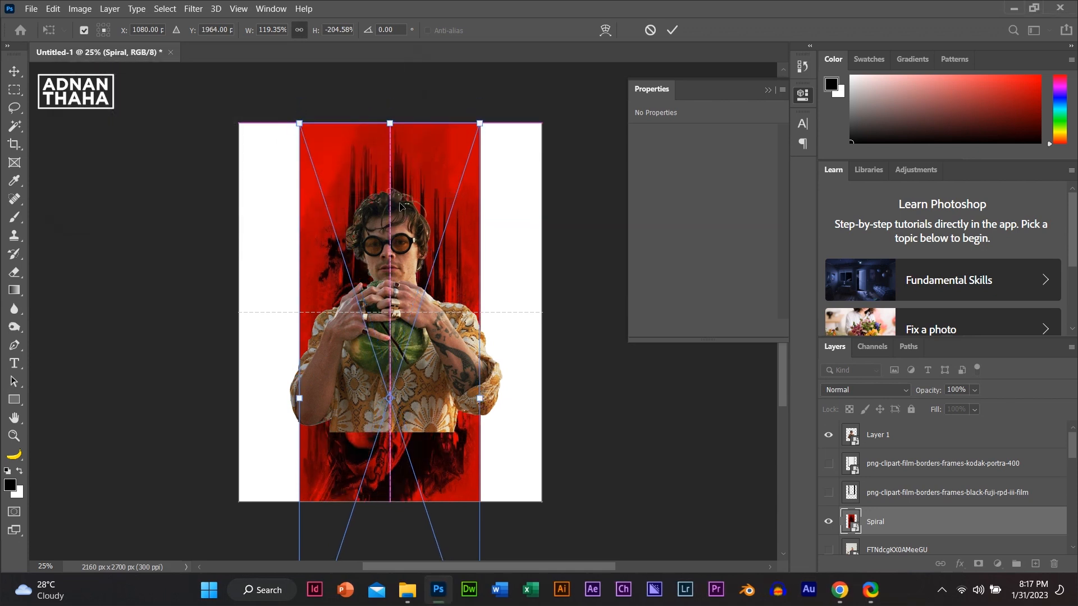
key(Return)
- Nudge the Spiral image left and slightly up to X 416 px, Y -12 px
key(Left)
key(Left)
key(Up)
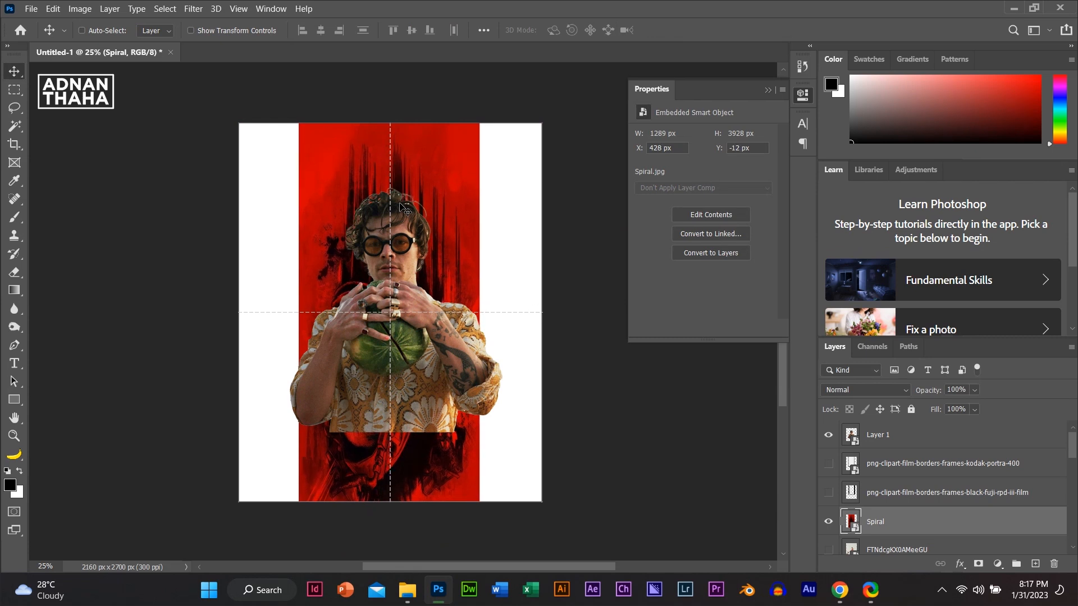
key(Left)
key(Left)
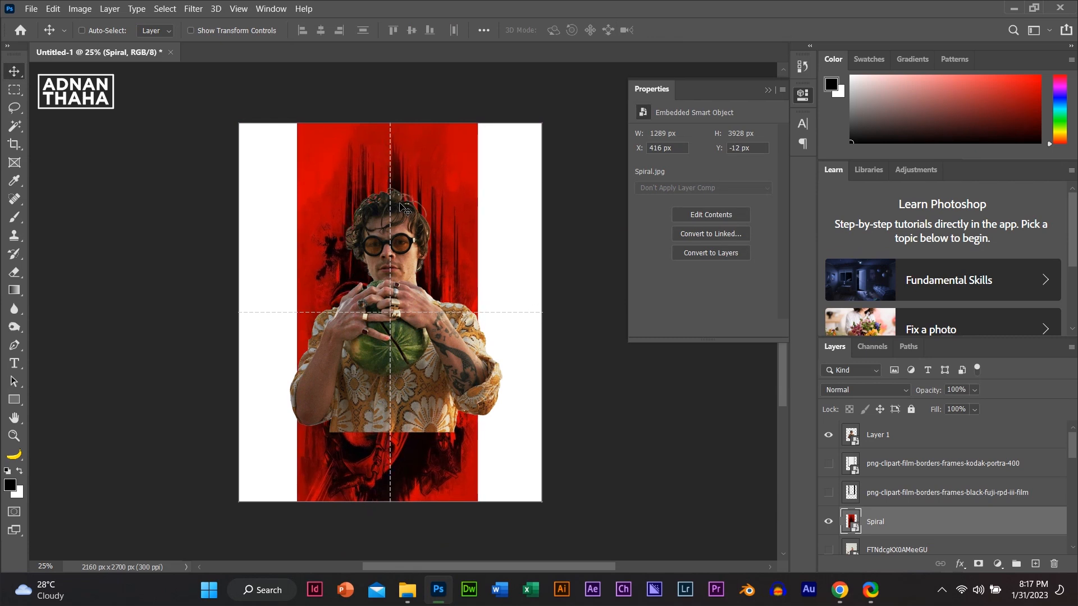
- Rasterize the Spiral layer and delete a narrow vertical strip along its right edge
click(14, 89)
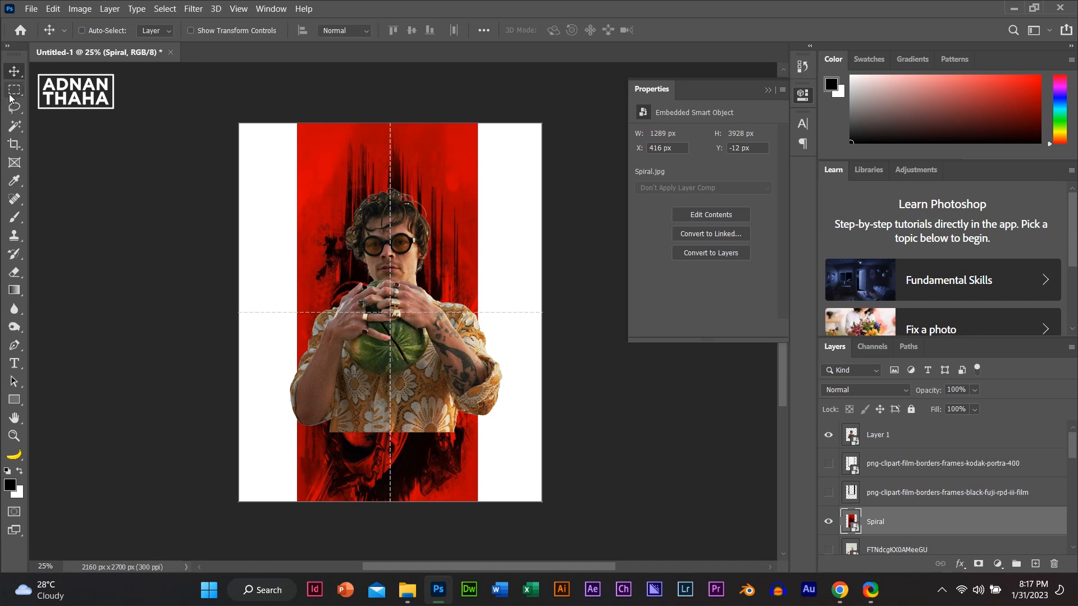
right_click(892, 530)
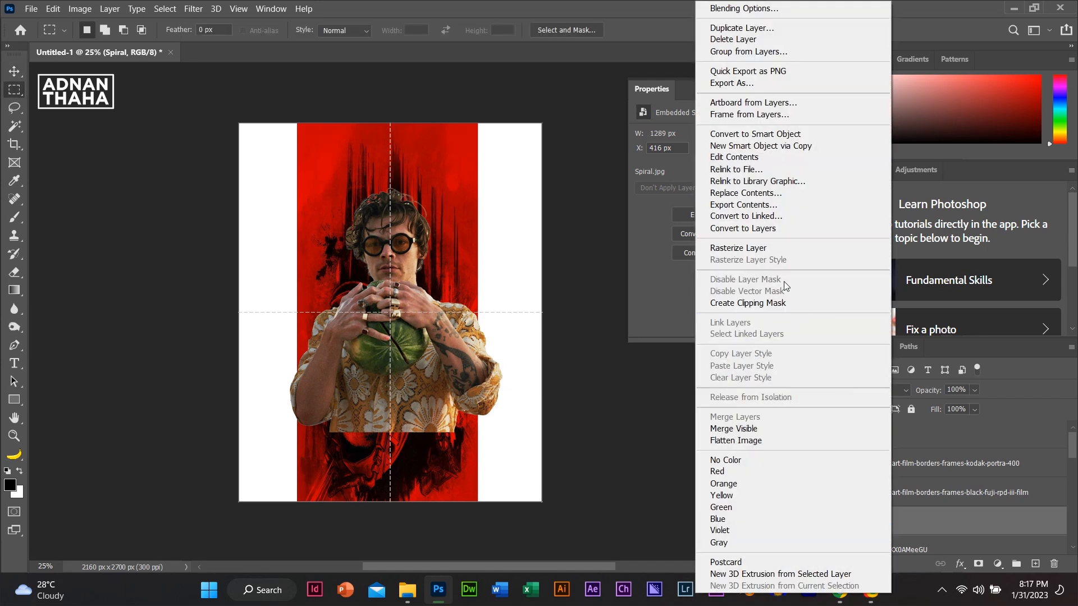
click(771, 248)
drag(580, 108, 463, 513)
key(Delete)
key(ctrl+d)
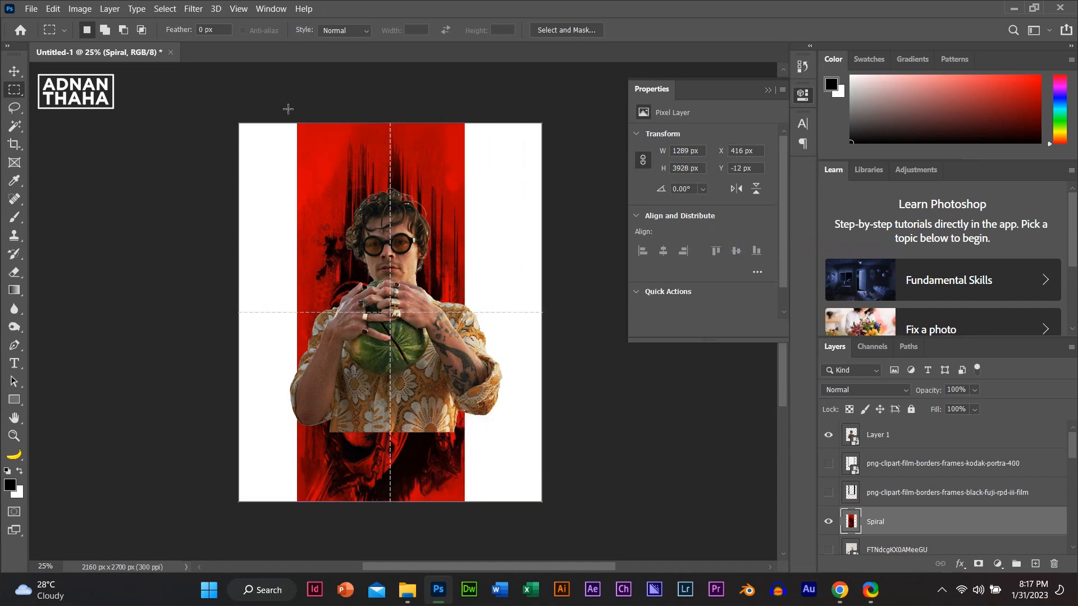
drag(262, 112, 325, 515)
key(Delete)
key(ctrl+d)
key(ctrl+z)
key(ctrl+z)
key(ctrl+z)
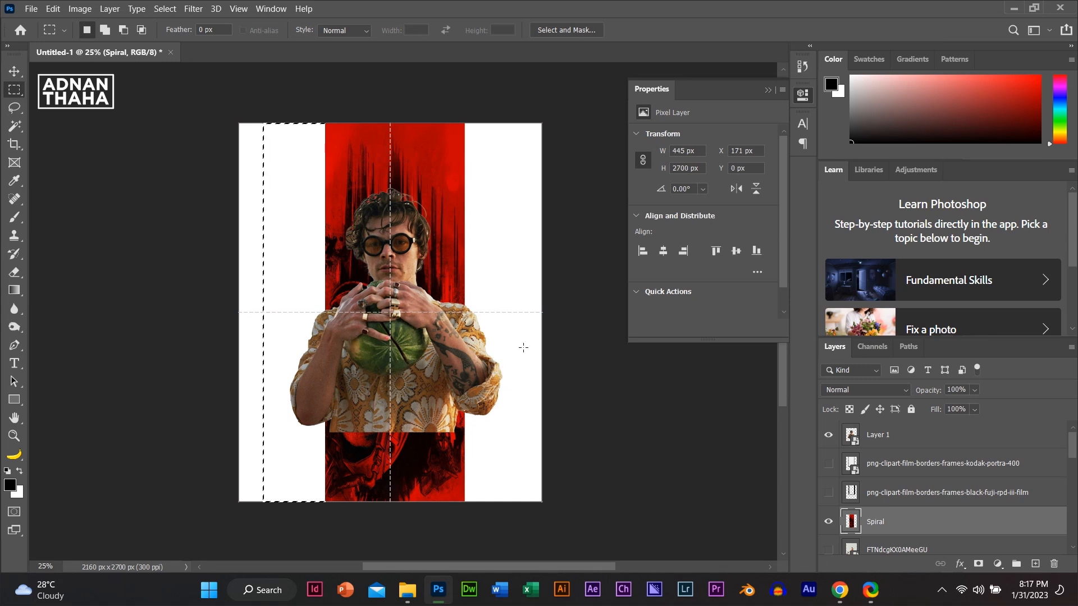
- Delete a narrow vertical strip along the left edge of the Spiral image and clear the selection
drag(241, 93, 319, 548)
key(Delete)
key(ctrl+d)
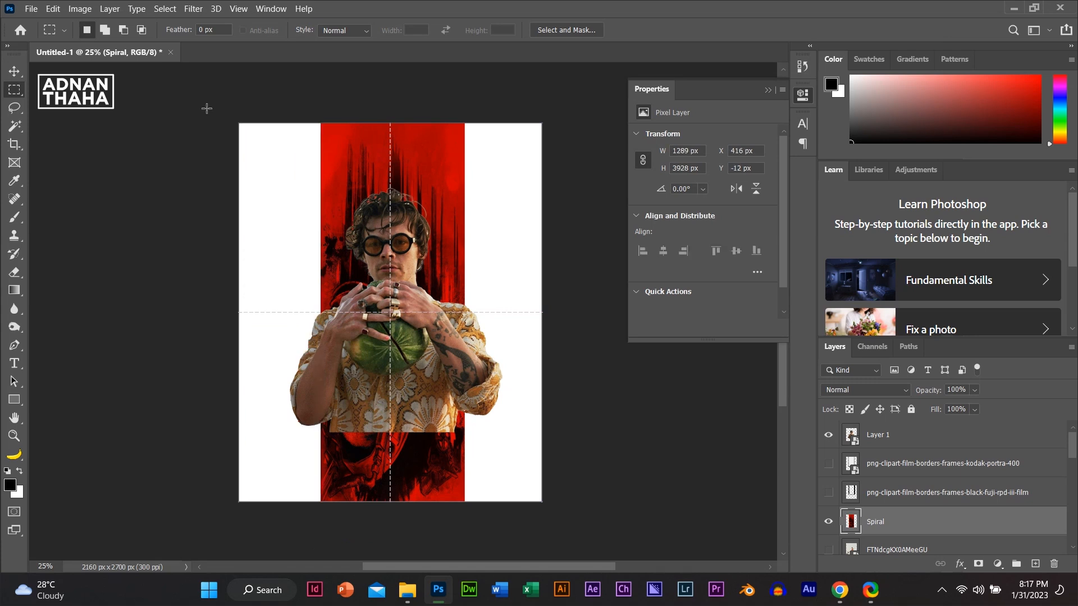
- Nudge the trimmed Spiral strip 12 px to the left to centre it on the vertical guide
click(15, 75)
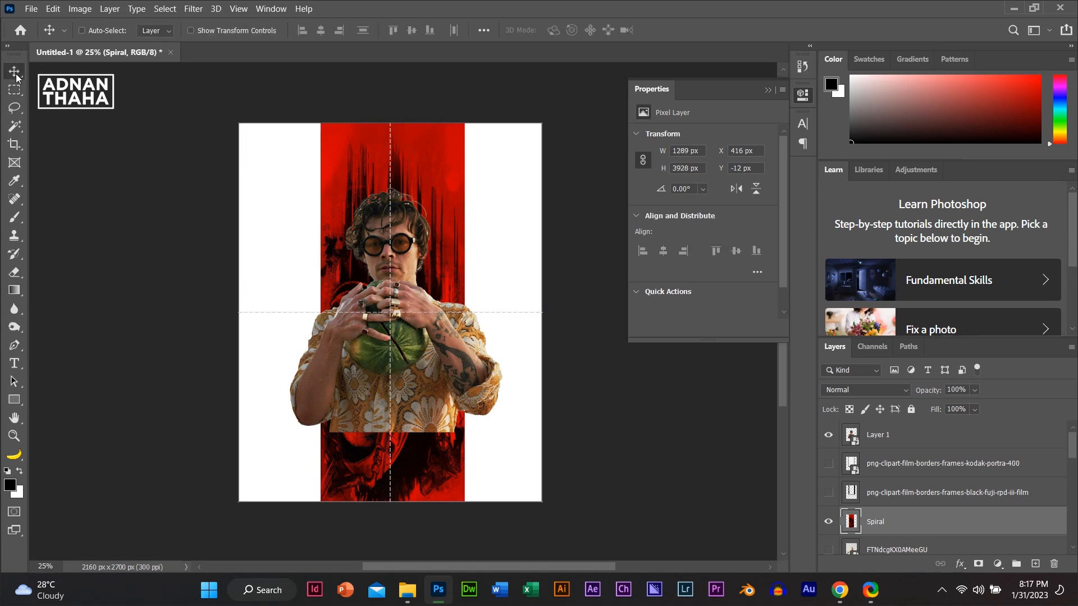
key(Left)
key(Left)
key(Left)
key(Left)
key(Left)
key(Left)
key(Left)
key(Left)
key(Left)
key(Left)
key(Left)
key(Left)
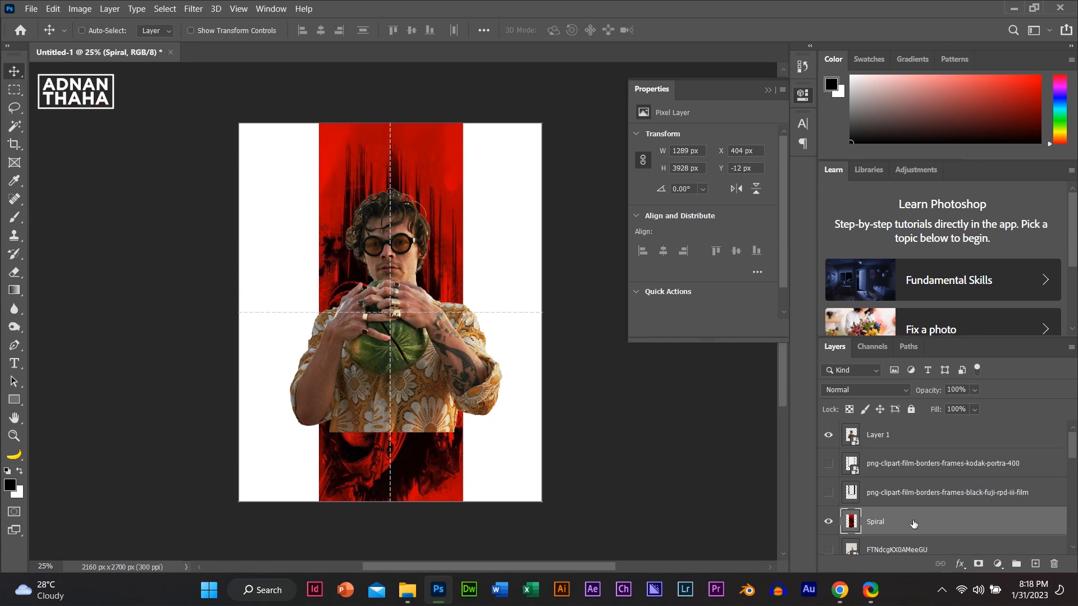
- Invert the Spiral strip's colours and add a Hue/Saturation adjustment clipped to it
key(ctrl+i)
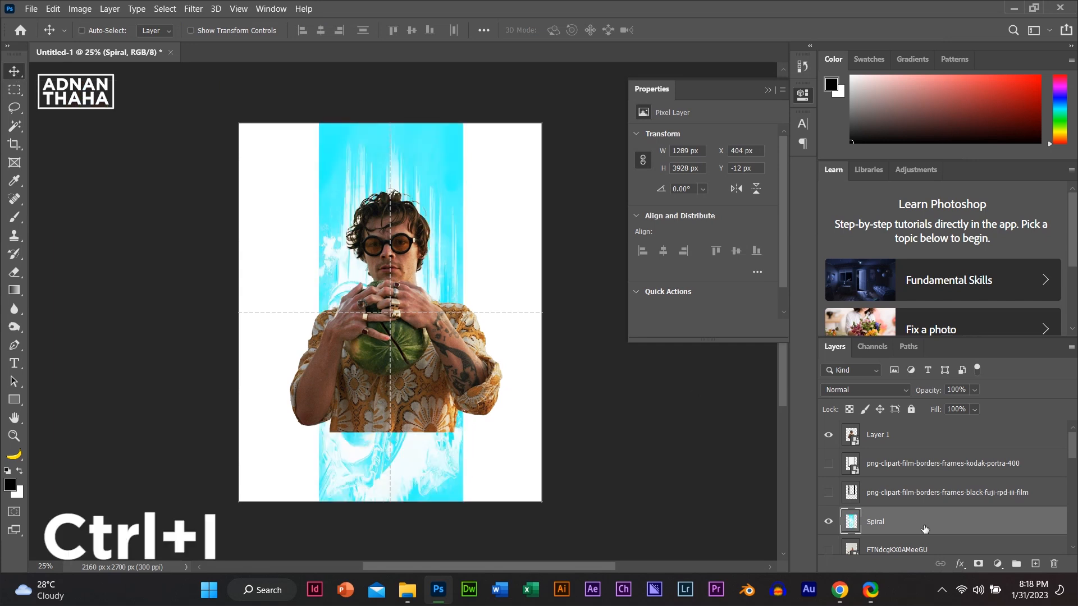
click(994, 564)
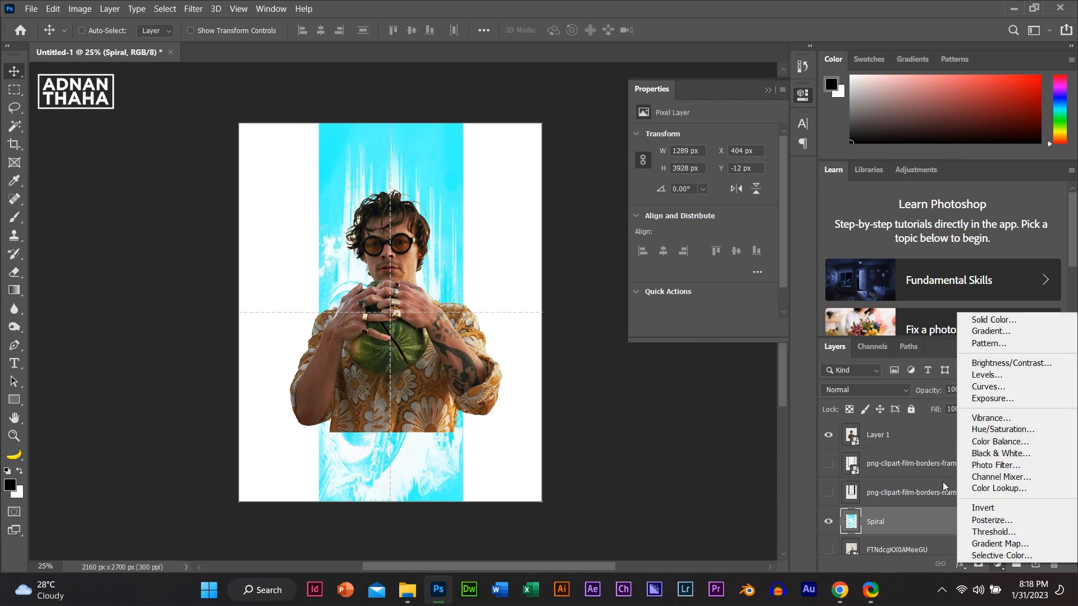
click(1004, 430)
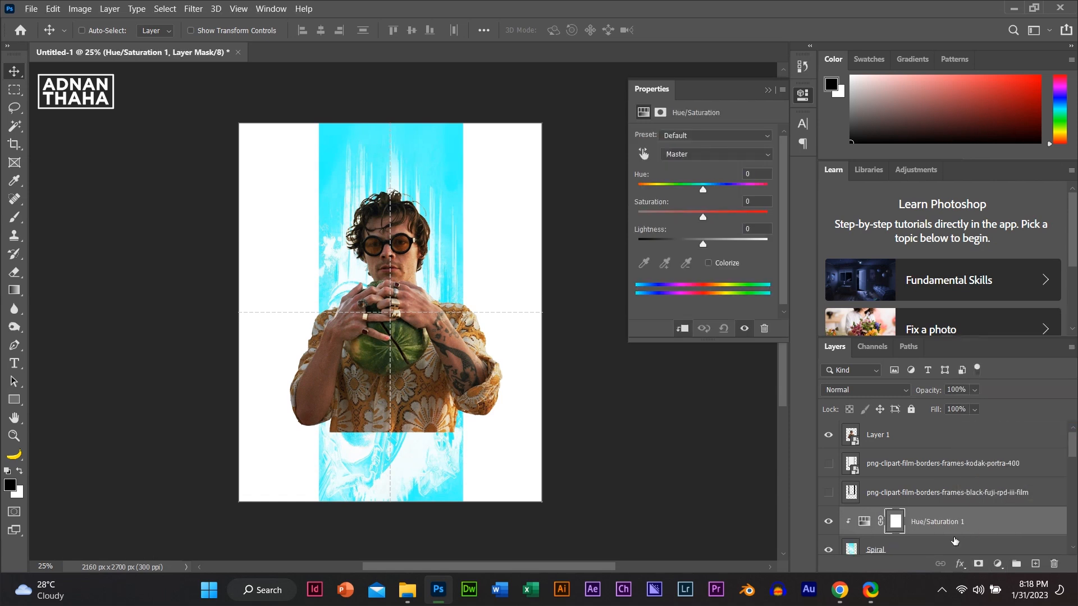
- Colorize the Spiral strip bright red with hue 0, saturation 100 and lightness -3
click(711, 263)
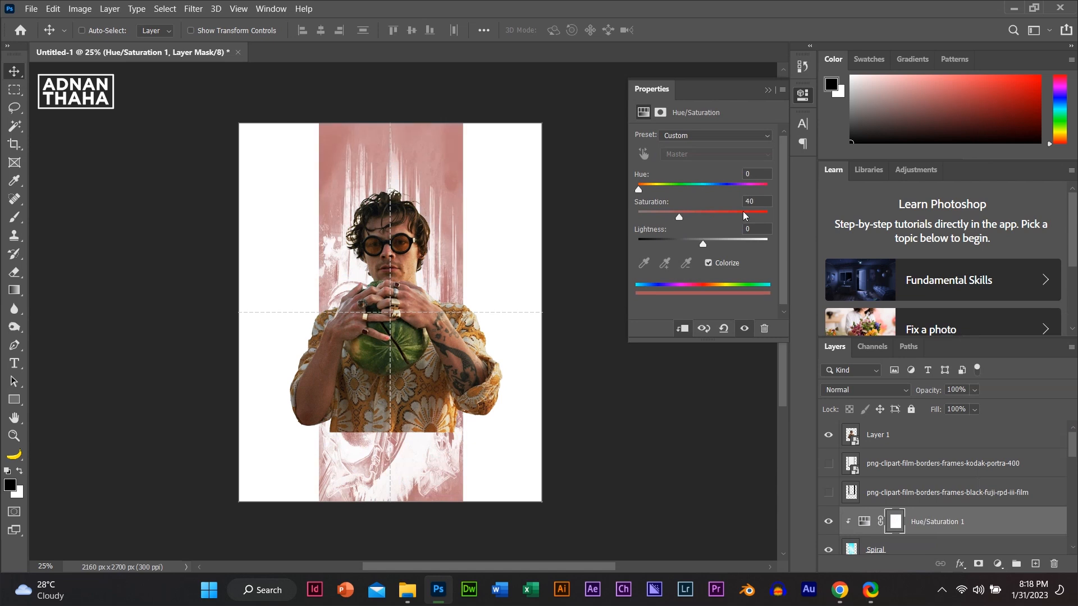
drag(743, 211, 814, 227)
drag(704, 244, 699, 244)
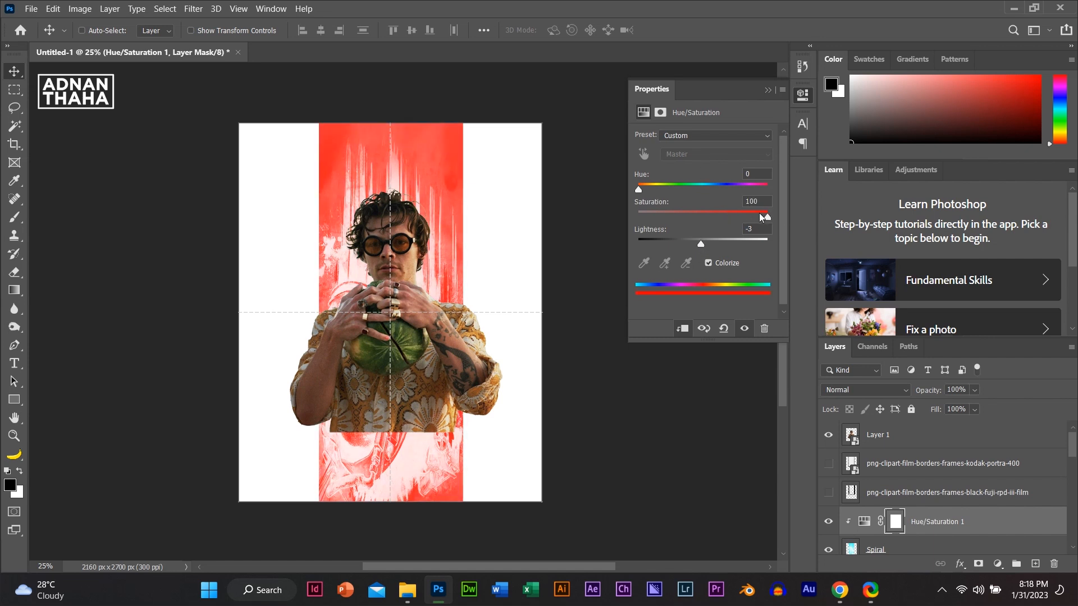
drag(679, 184, 784, 183)
drag(651, 192, 607, 189)
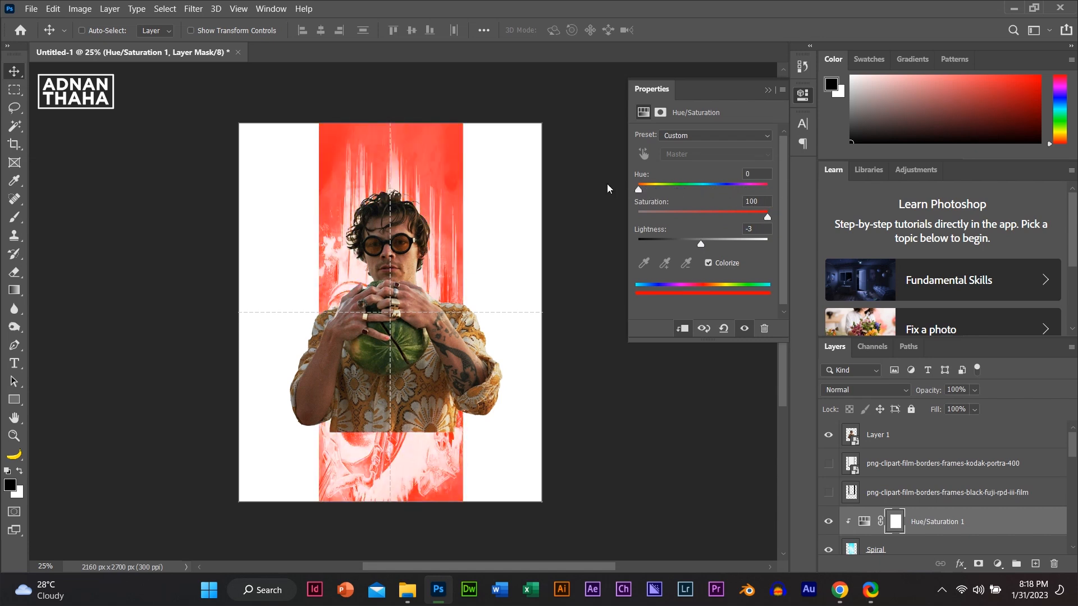
click(827, 494)
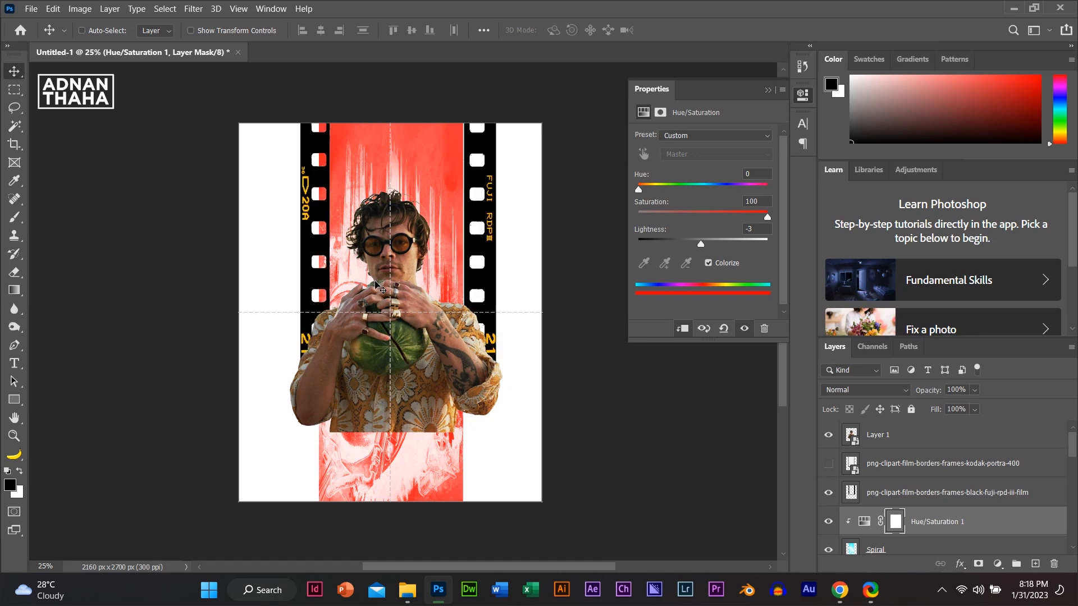
click(867, 496)
drag(479, 236, 486, 249)
click(827, 491)
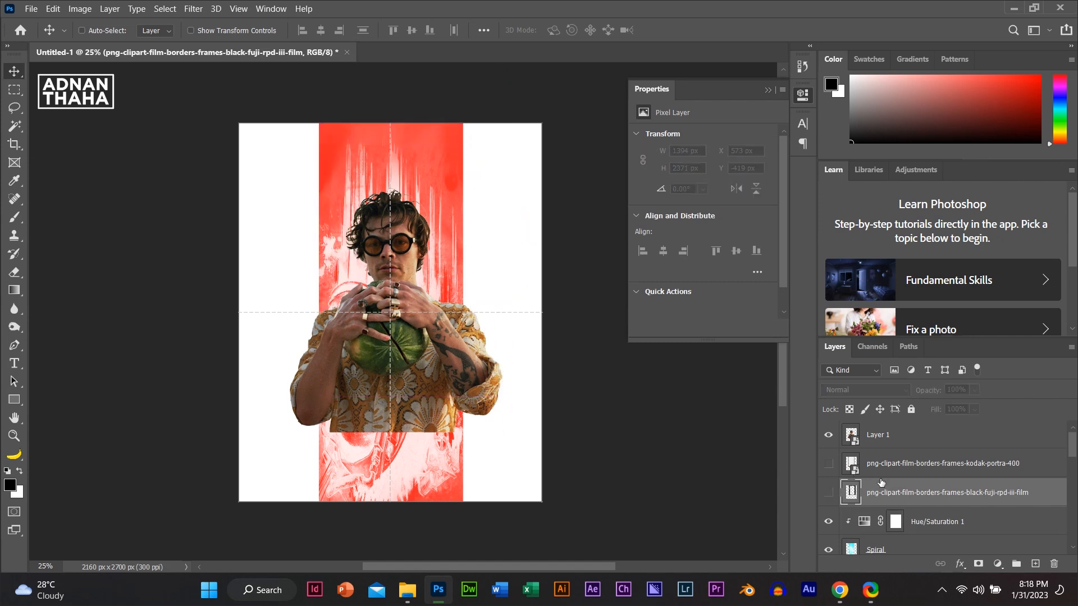
- Show the Kodak Portra 400 film frame layer and move it behind the man to X 471 px, Y 106 px
click(828, 464)
click(879, 464)
mouse_move(432, 254)
mouse_down()
mouse_move(457, 267)
mouse_move(414, 252)
mouse_up()
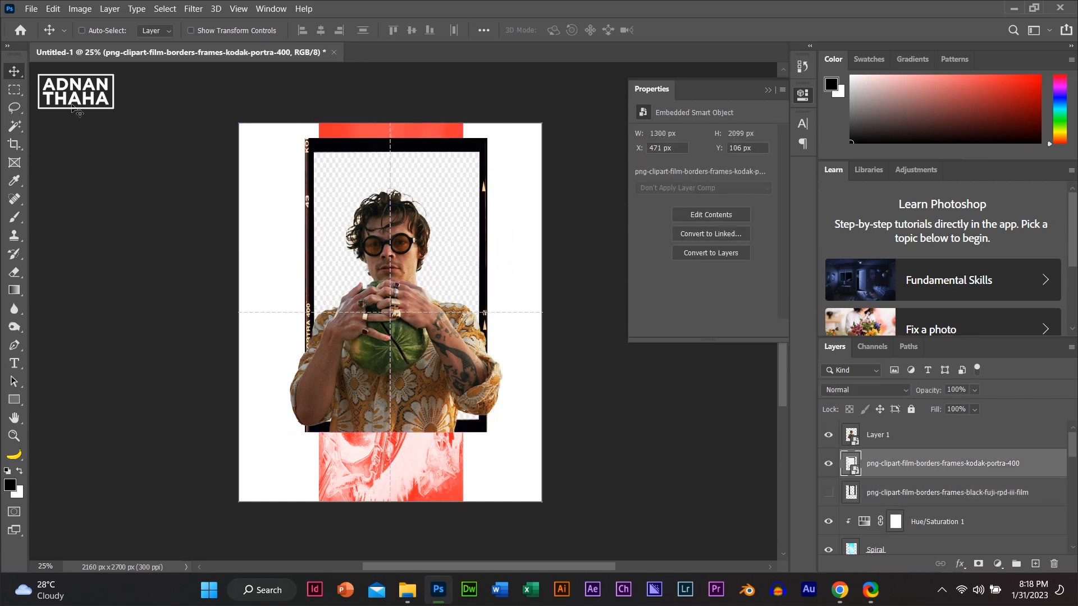
- Select the checkerboard inside the Kodak film frame with the Magic Wand, rasterize the layer and delete the selected area
click(14, 126)
click(353, 175)
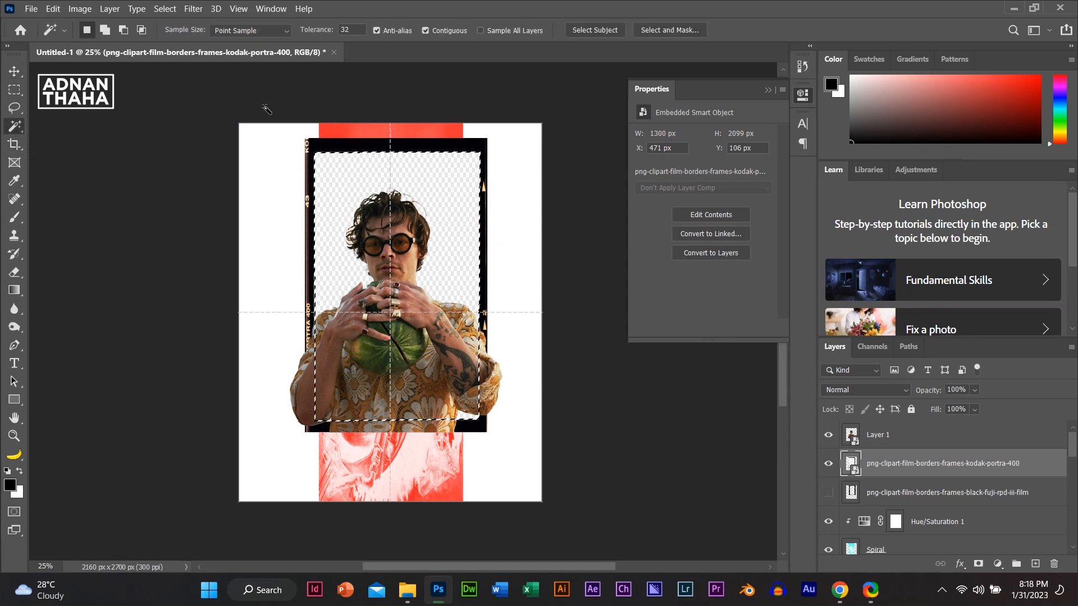
click(15, 71)
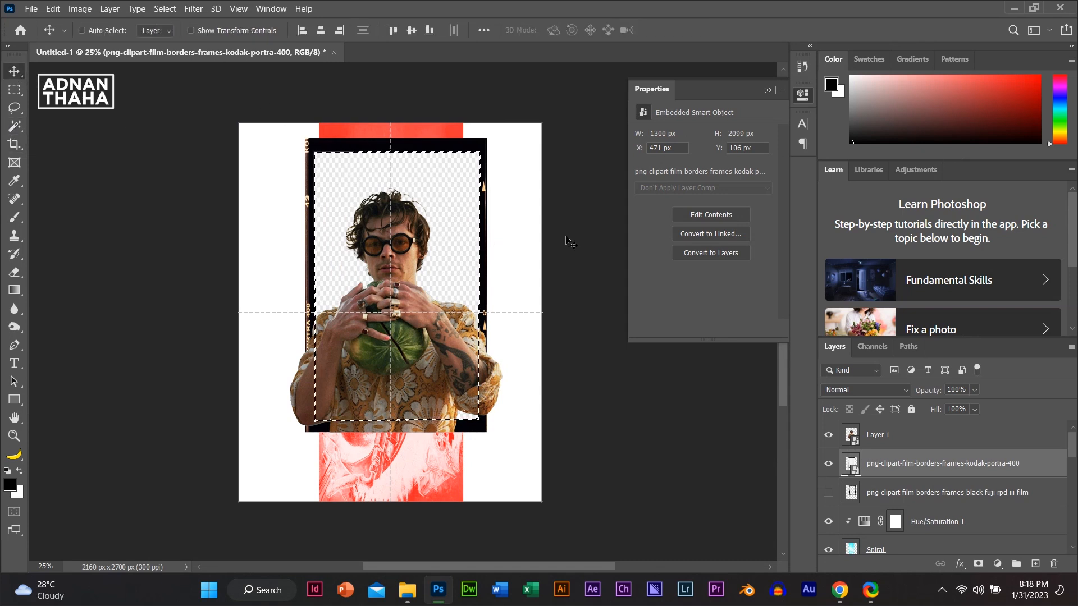
right_click(893, 467)
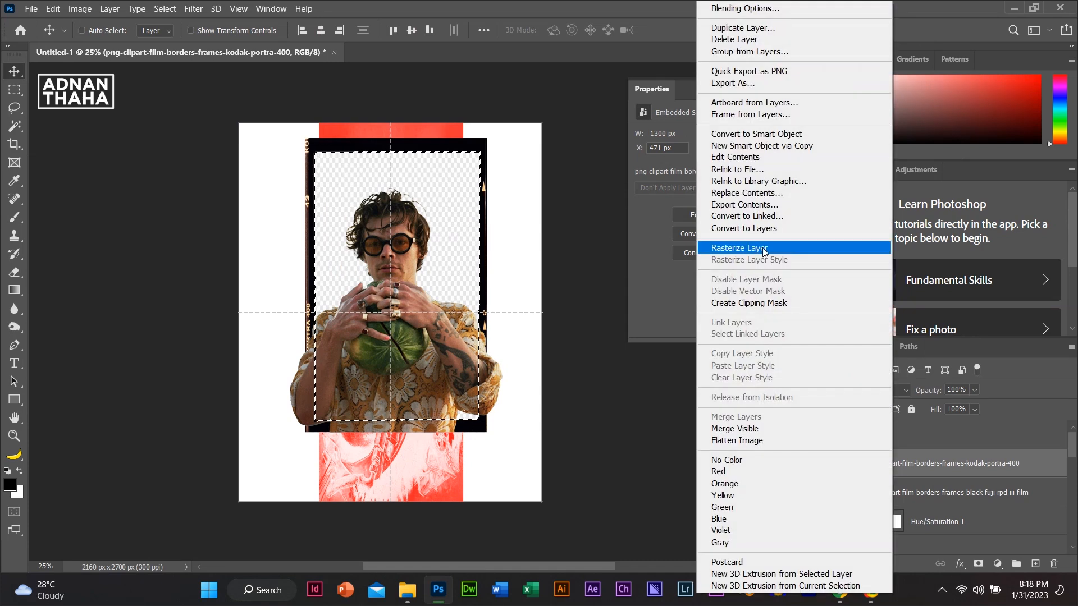
click(762, 247)
key(Delete)
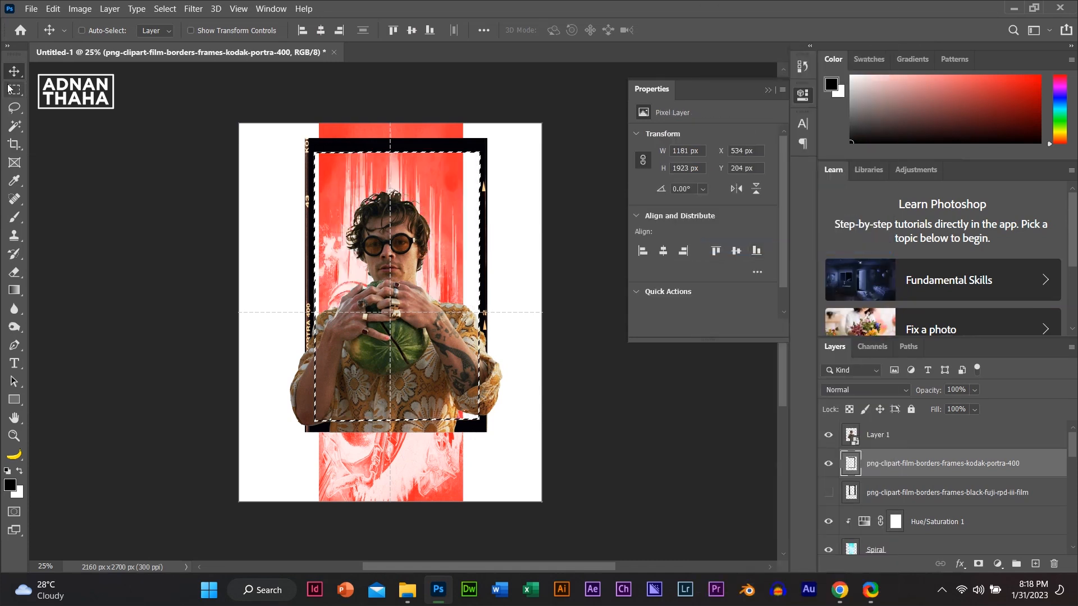
key(ctrl+d)
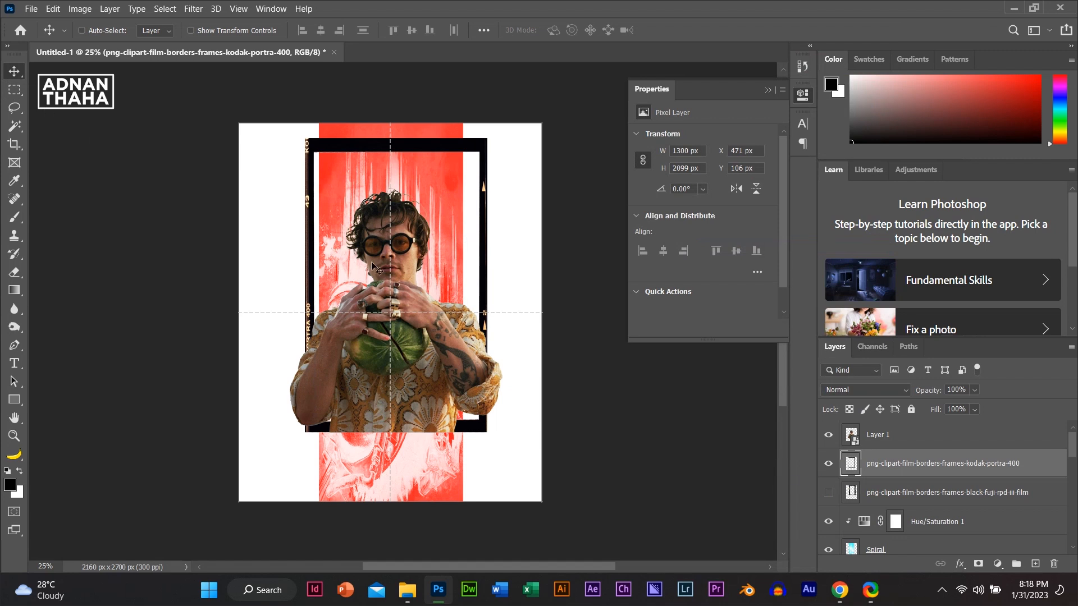
- Align the Kodak film frame's upper-left corner with the red strip's, at X 567 px, Y -4 px
drag(431, 277, 441, 265)
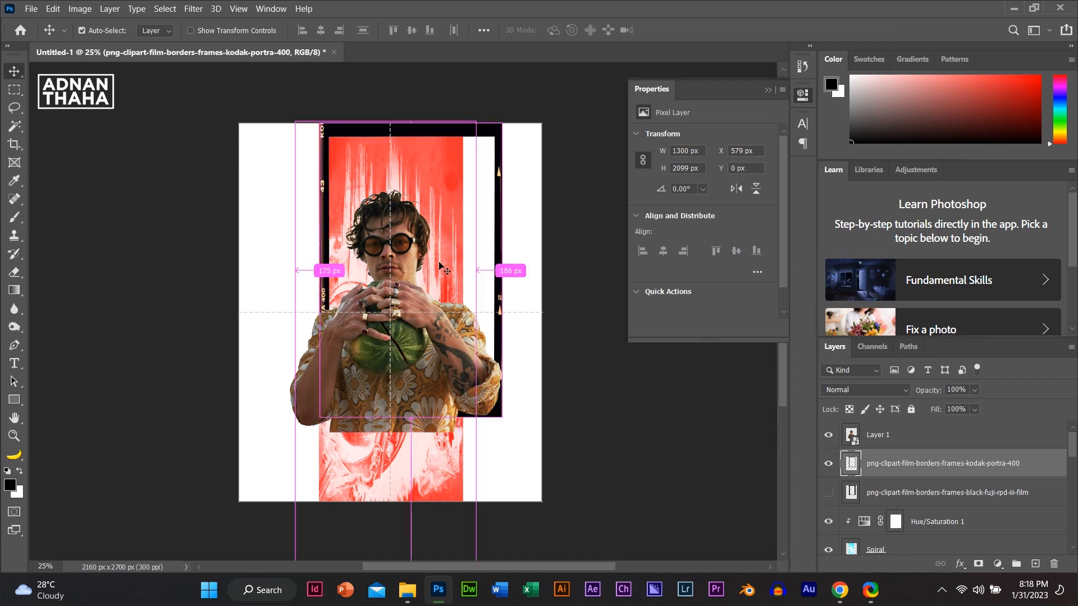
key(Left)
key(Left)
key(Up)
key(Left)
- Narrow the Kodak film frame to 80% width to match the red strip and shift it up to Y -147 px
key(ctrl+t)
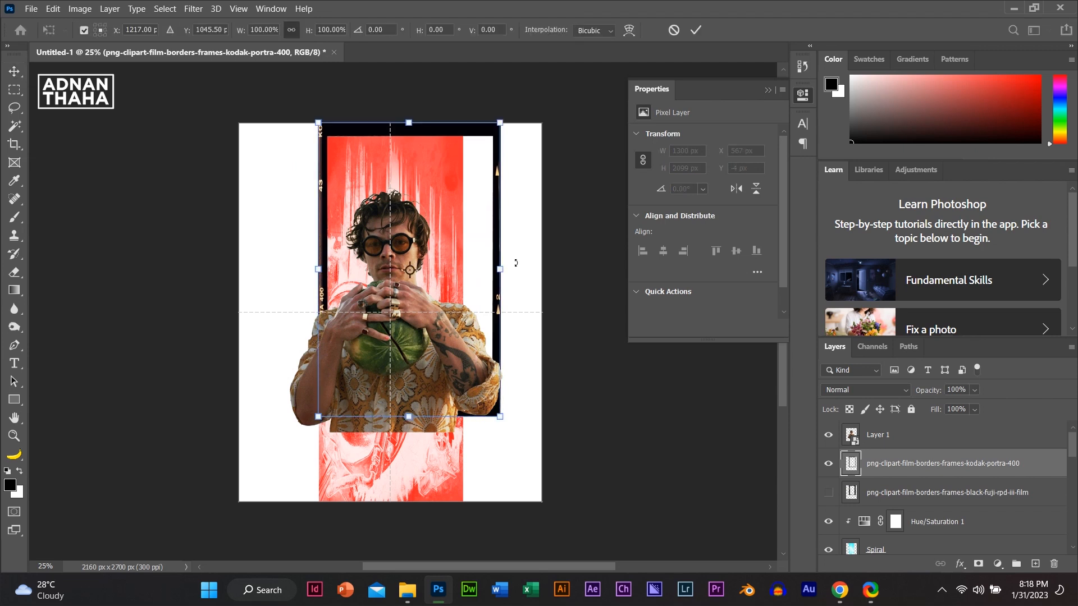
drag(500, 270, 464, 276)
key(Return)
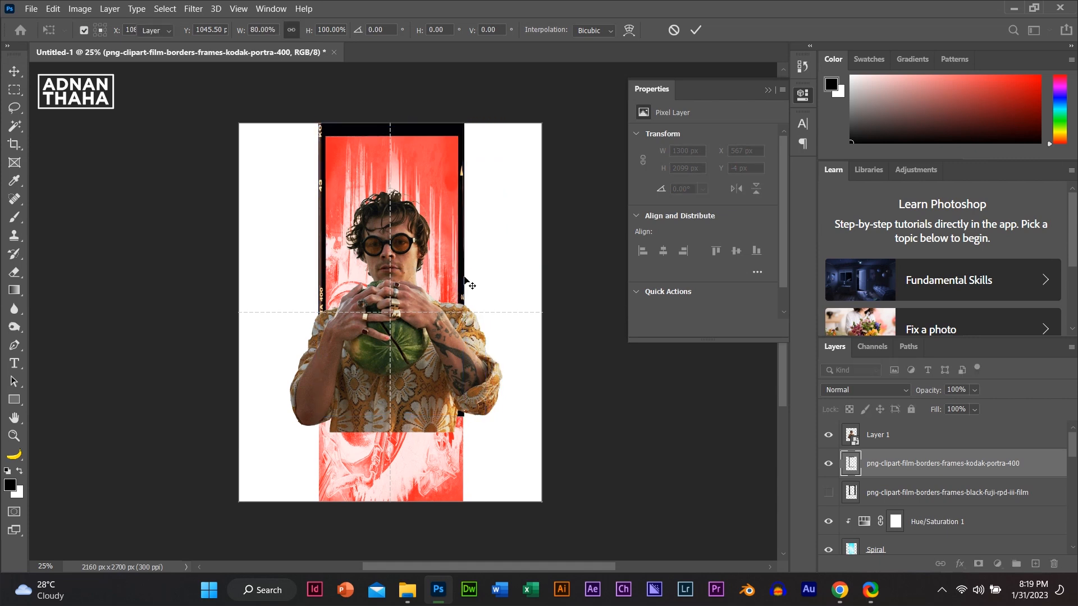
scroll(880, 508, down, 4)
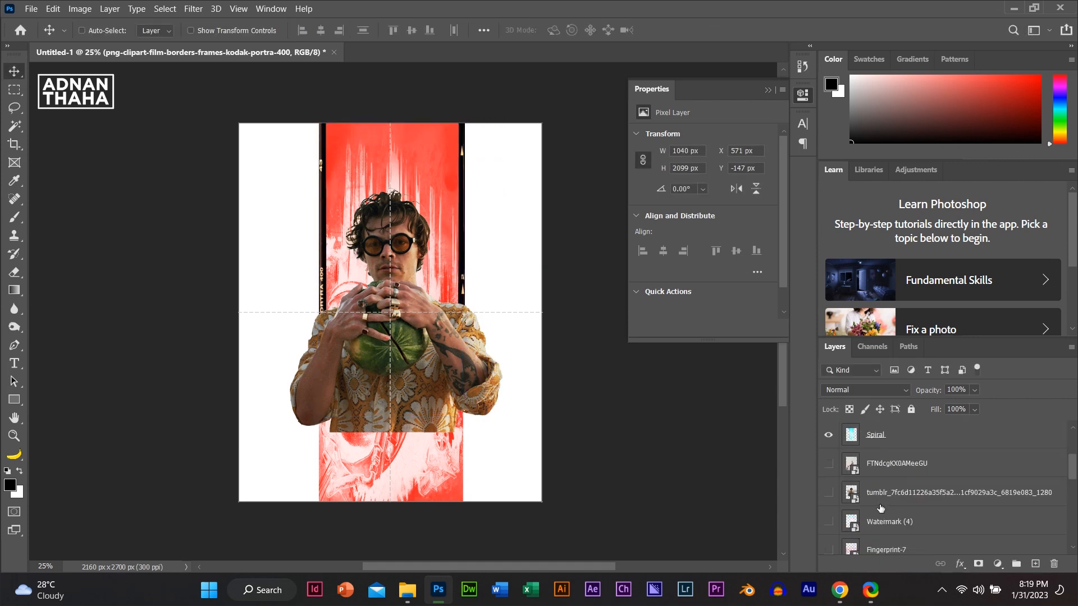
click(827, 464)
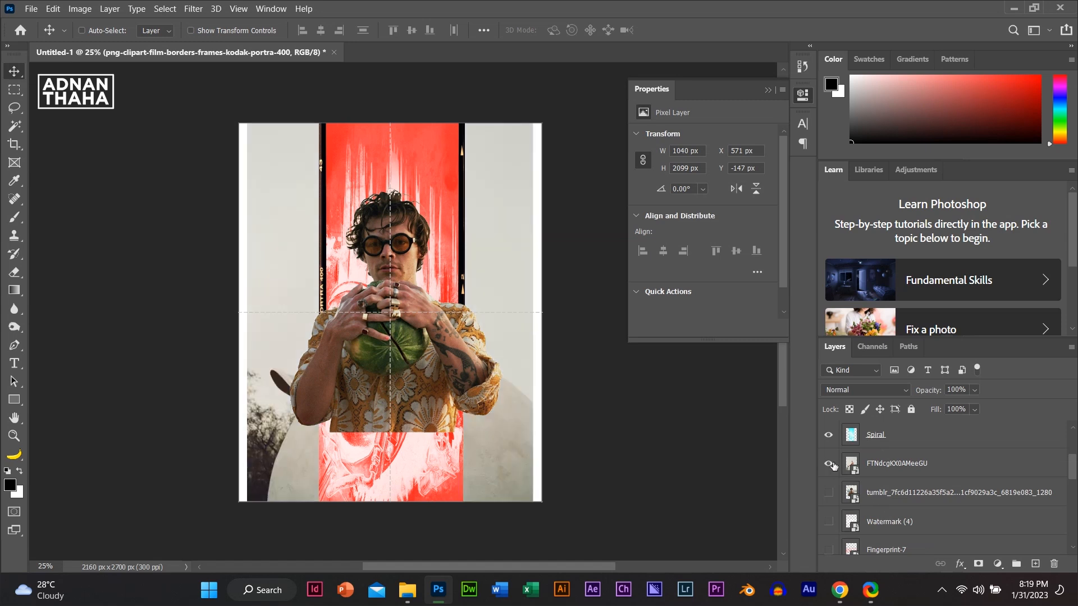
click(829, 465)
- Show the FB_Uj7vXMAkQCVx photo layer and position it to the right of the red strip at X 769 px, Y -131 px
scroll(831, 494, down, 3)
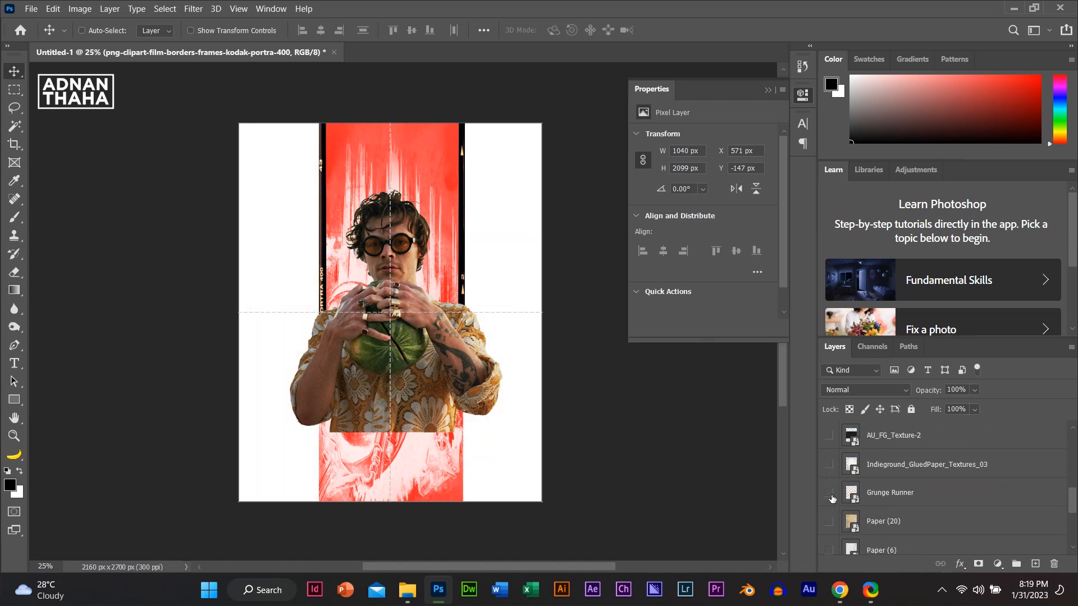
scroll(833, 494, down, 5)
click(829, 483)
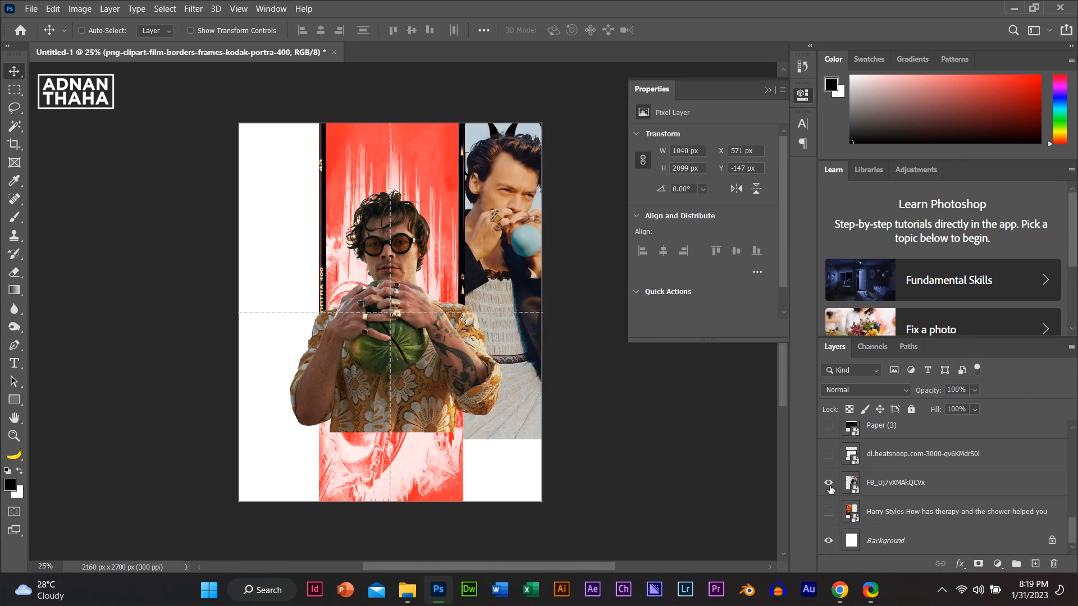
click(851, 484)
drag(533, 208, 533, 207)
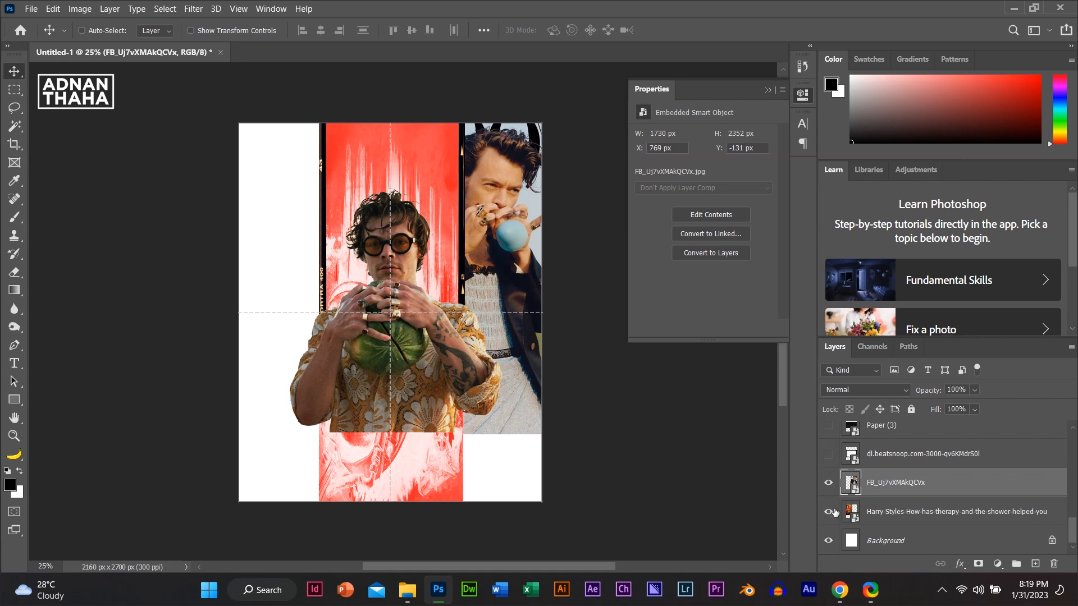
- Show the Harry-Styles-How-has-therapy photo layer and move it to the left of the red strip at X -508 px, Y -293 px
click(828, 511)
click(897, 511)
drag(306, 191, 329, 174)
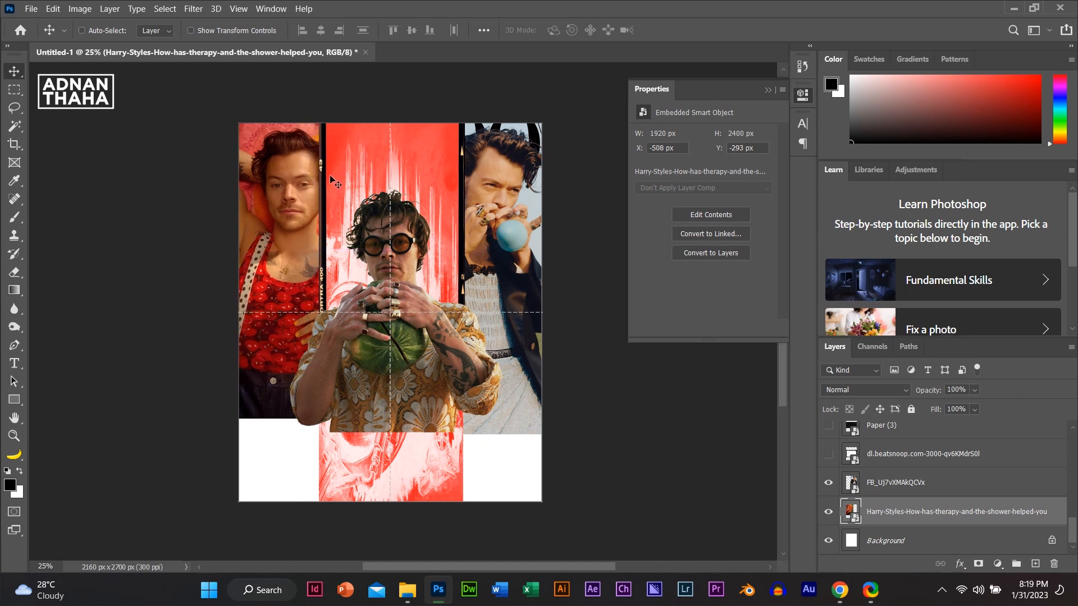
- Scale the photo left of the strip to 106.50% and shift it up to Y -329 px
key(ctrl+t)
drag(302, 418, 308, 439)
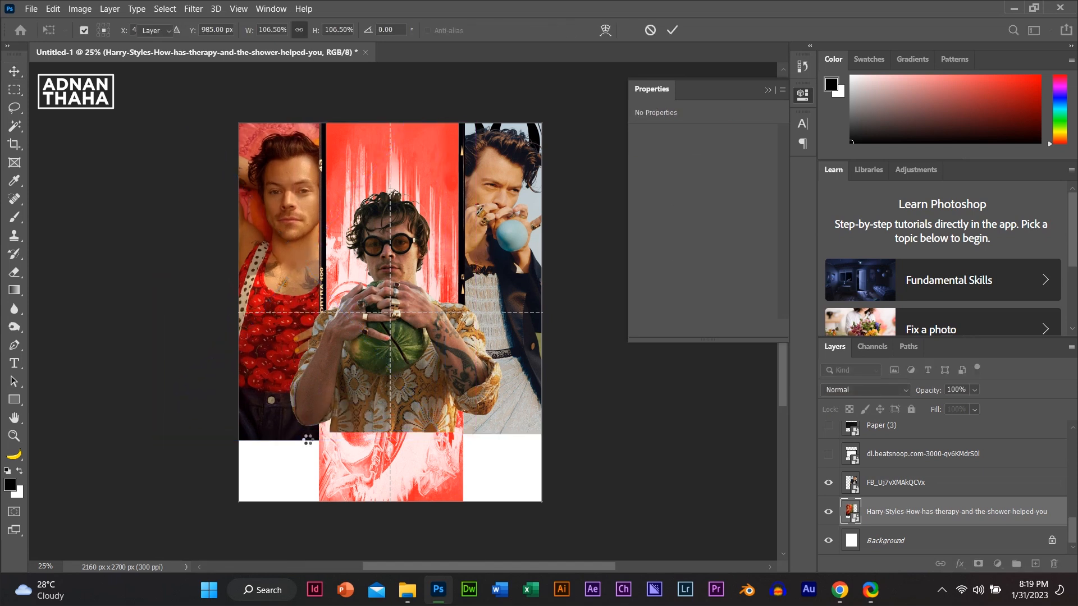
key(Up)
key(Up)
key(Up)
key(Up)
key(Up)
key(Up)
key(Up)
key(Up)
key(Up)
key(Up)
key(Up)
key(Up)
key(Up)
key(Up)
key(Up)
key(Up)
key(Up)
key(Up)
key(Up)
key(Up)
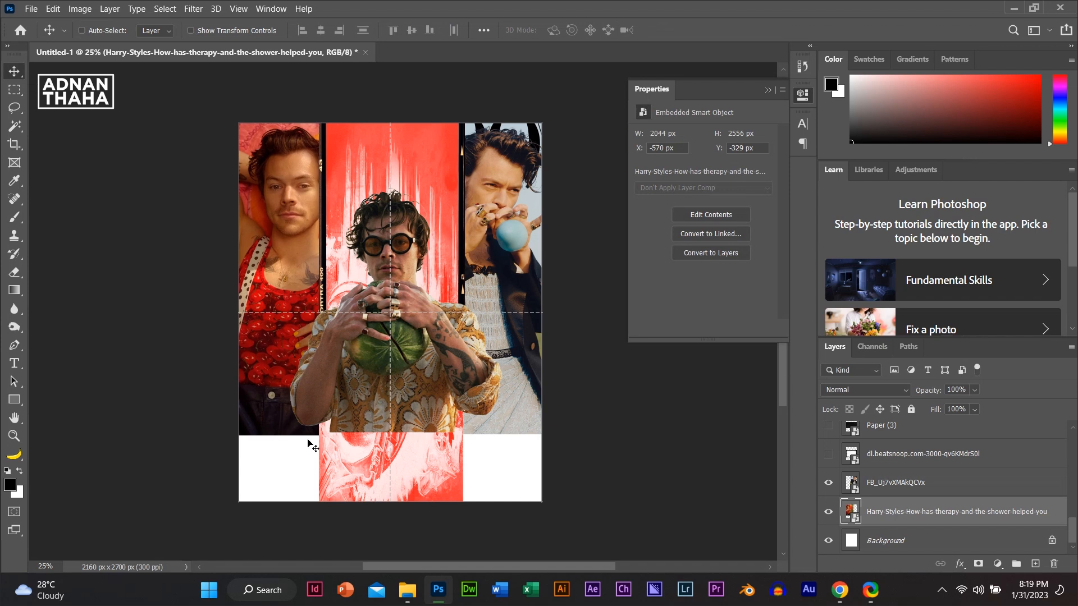
- Nudge the photo left of the strip to X -574 px, Y -337 px, matching the other photo's lower edge
key(Right)
key(Right)
key(Right)
key(Right)
key(Up)
key(Up)
key(Up)
key(Up)
key(Up)
key(Up)
key(Up)
key(Up)
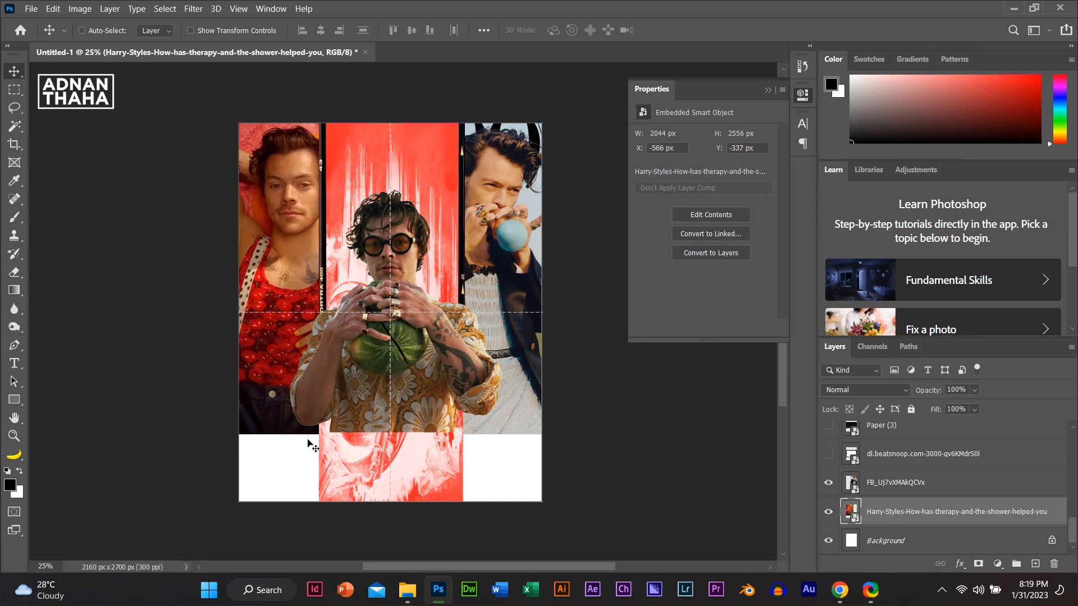
key(Left)
key(Left)
key(Left)
key(Left)
key(Down)
key(Down)
key(Down)
key(Down)
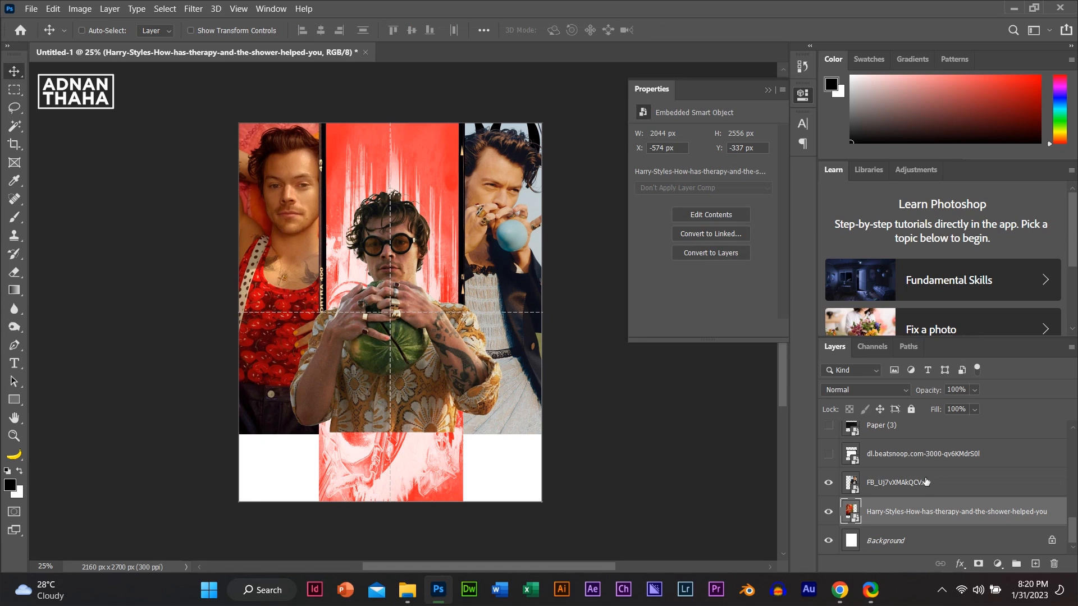
- Show the dl.beatsnoop.com-3000 texture layer and place it above all other layers
scroll(925, 481, up, 2)
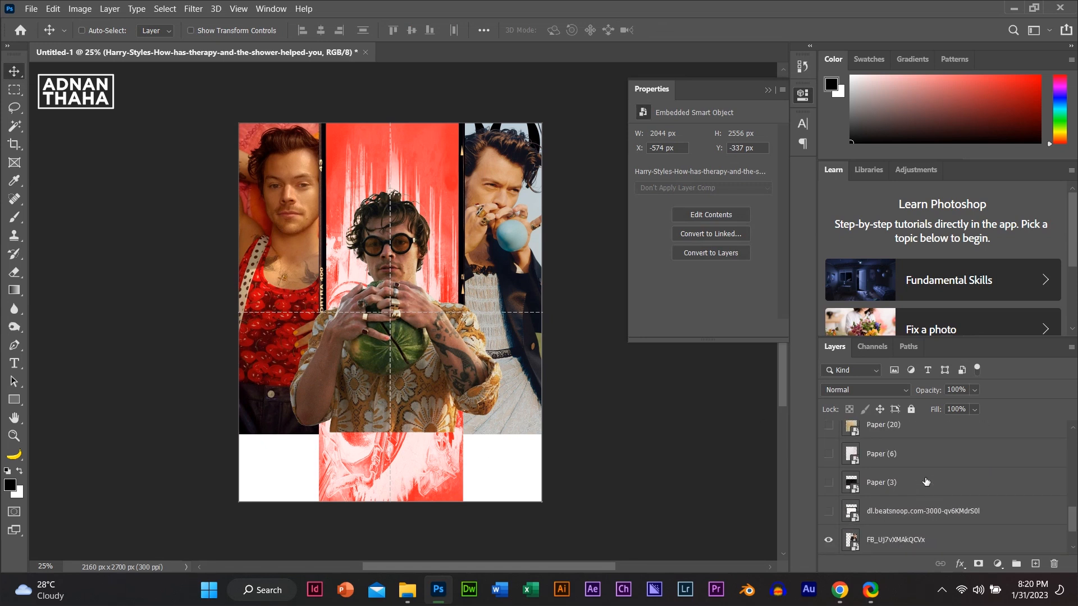
click(828, 511)
drag(889, 517, 876, 421)
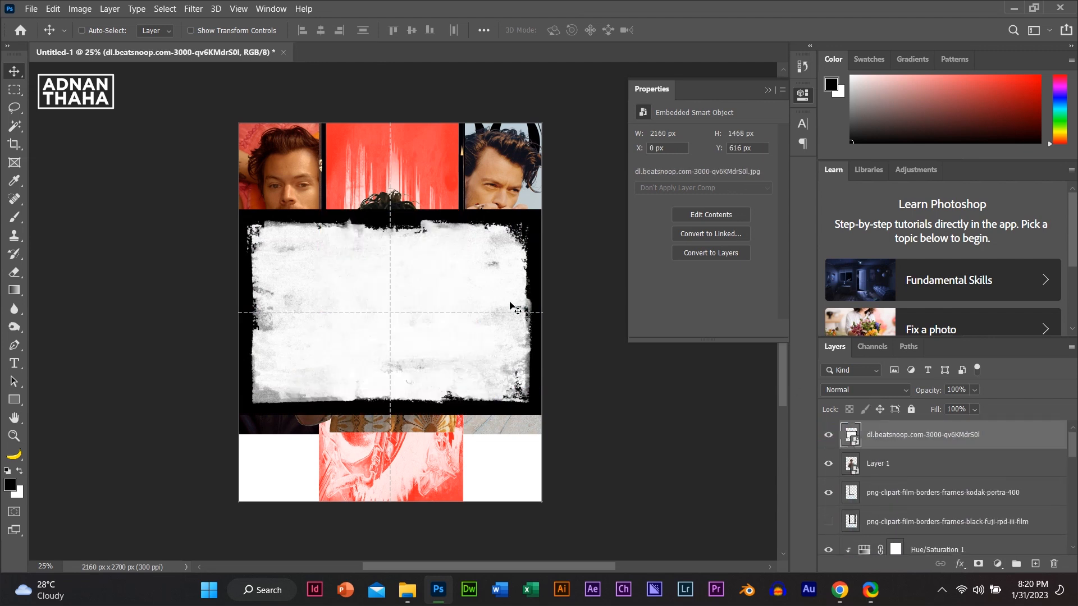
- Rotate the beatsnoop texture 90° clockwise and stretch it to 30.14% width and 35.48% height to cover the canvas
key(ctrl+t)
right_click(510, 303)
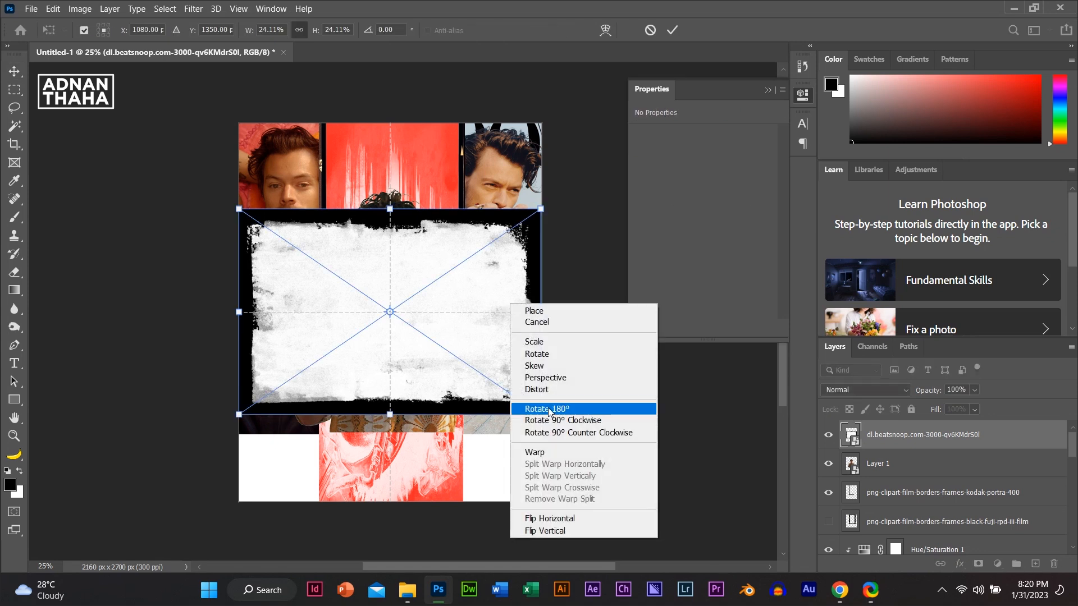
click(553, 421)
drag(440, 329, 541, 275)
drag(390, 426, 390, 500)
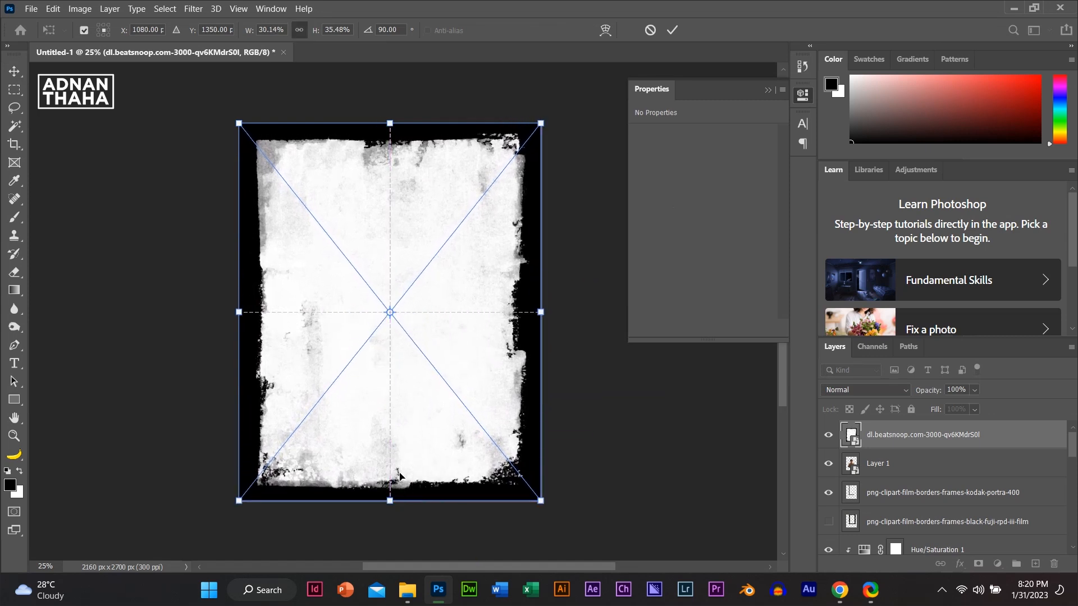
- Warp the texture's left side outward at its upper corner, middle and lower corner to thin the black border
right_click(399, 475)
click(426, 387)
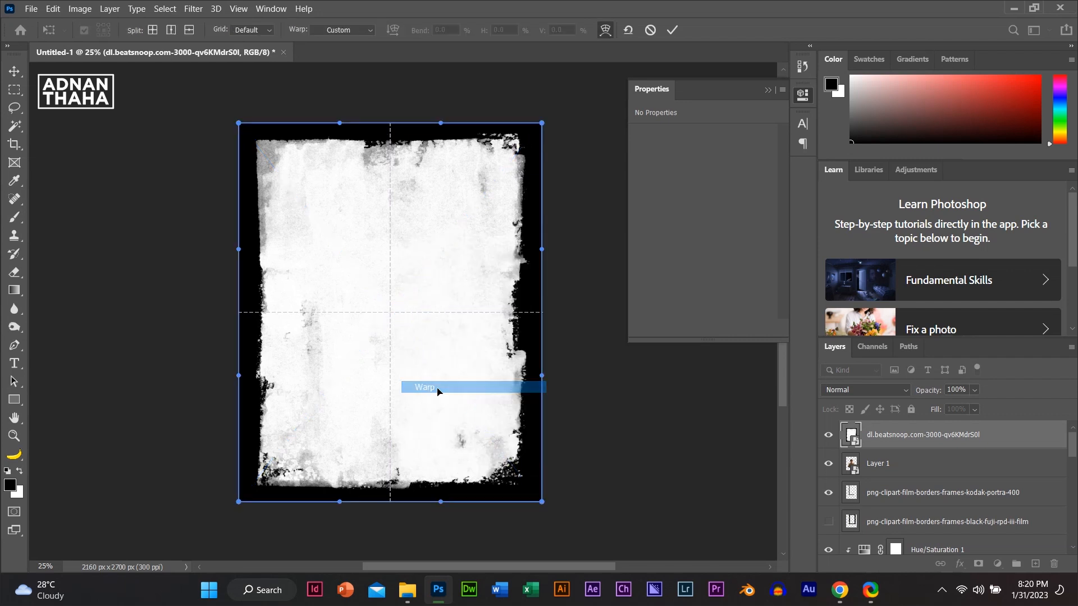
drag(265, 159, 255, 144)
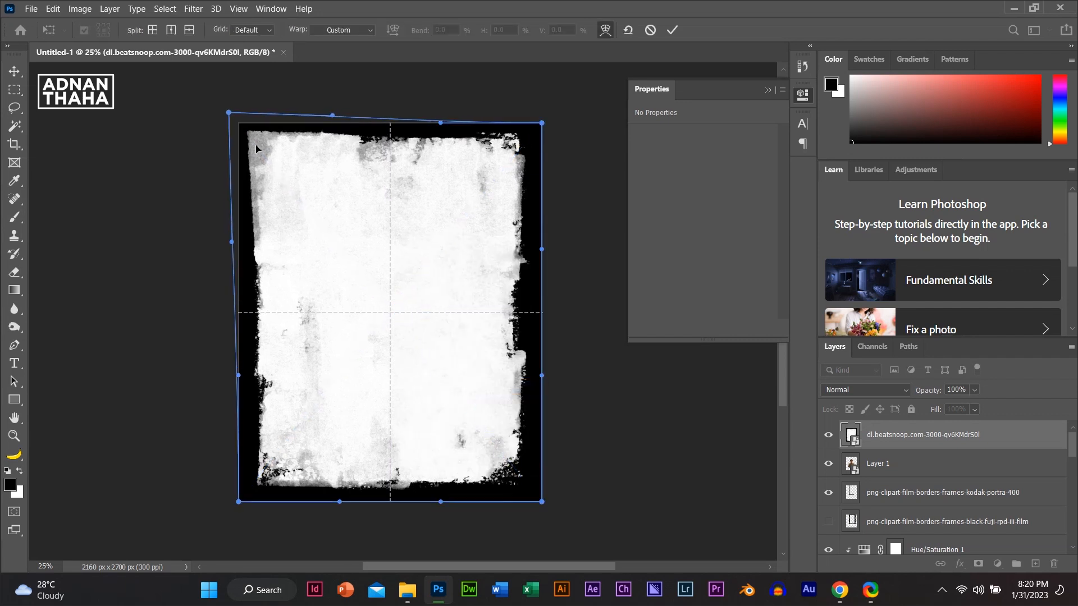
drag(276, 329, 266, 331)
drag(262, 478, 256, 484)
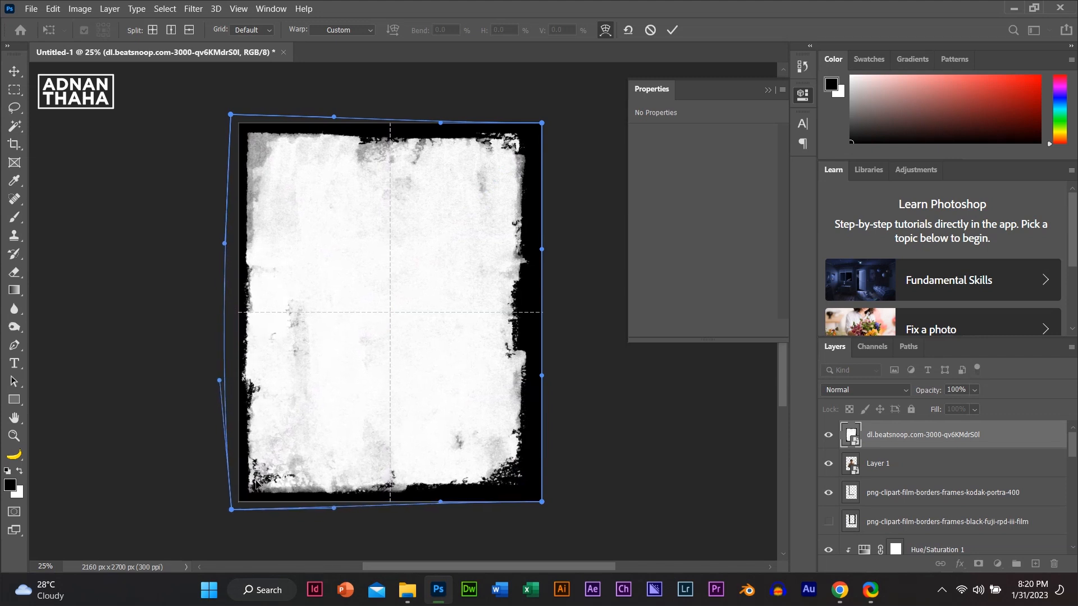
- Warp the texture's two right corners outward and its top edge slightly upward
drag(506, 470, 517, 480)
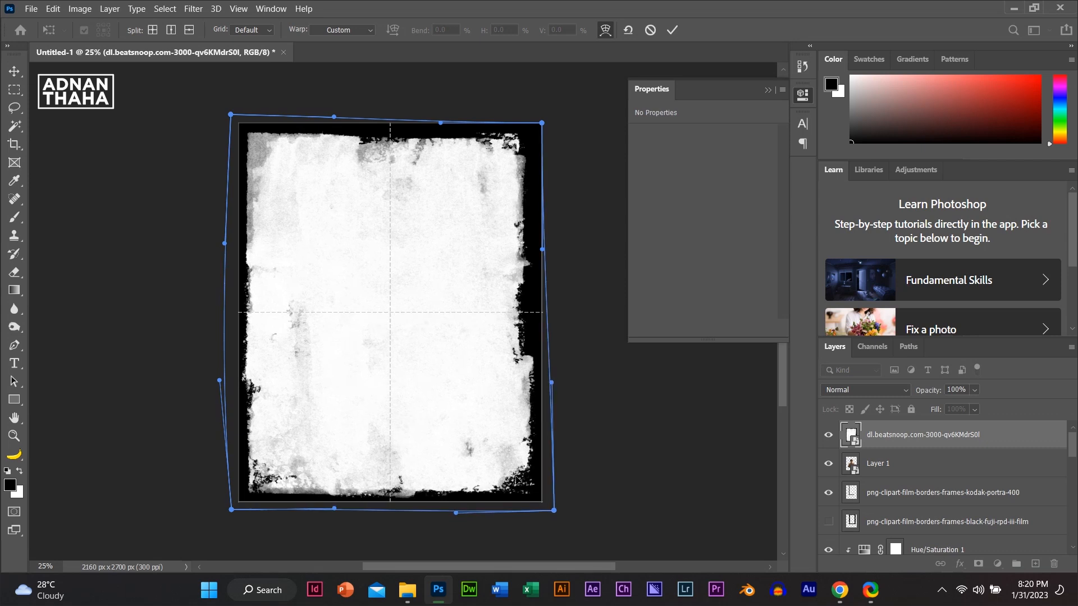
drag(518, 151, 529, 152)
drag(525, 147, 524, 147)
drag(397, 137, 397, 134)
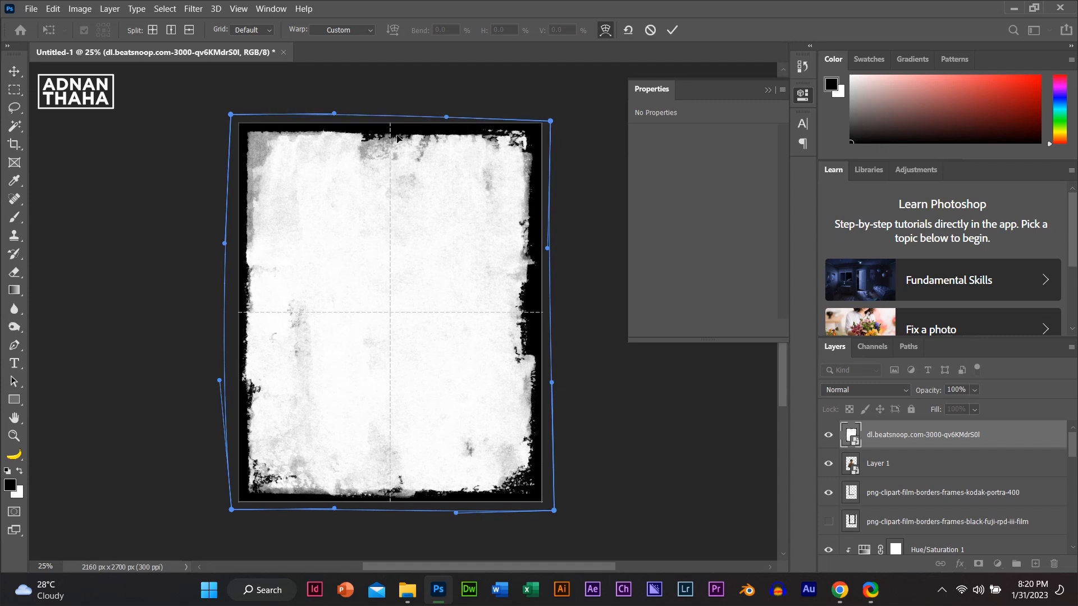
- Fine-tune the warp along the texture's left and bottom edges and apply the transform
drag(250, 141, 250, 143)
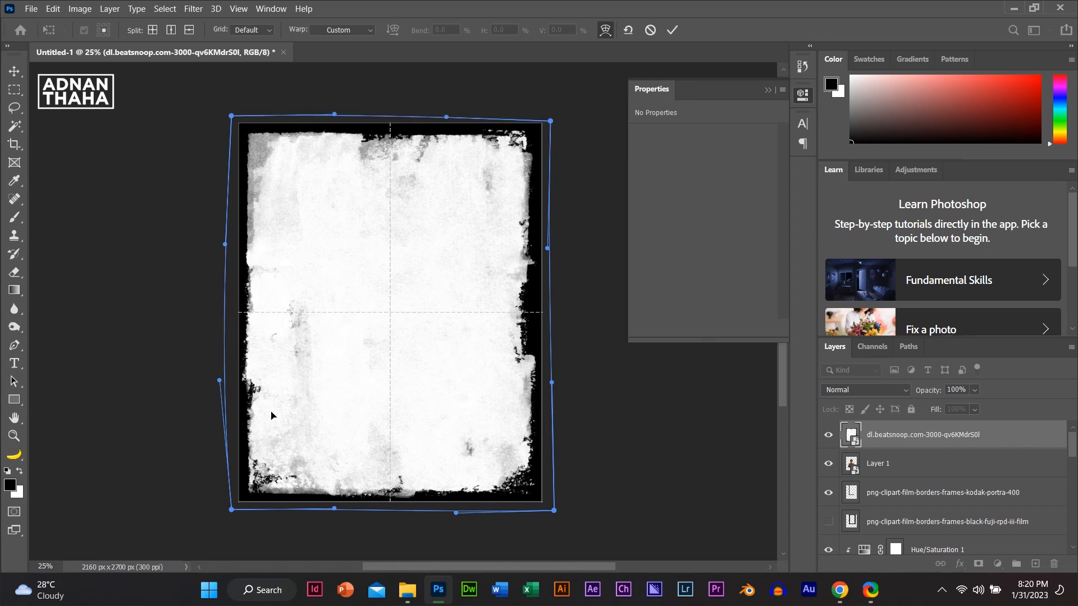
drag(246, 373, 248, 375)
drag(505, 484, 508, 491)
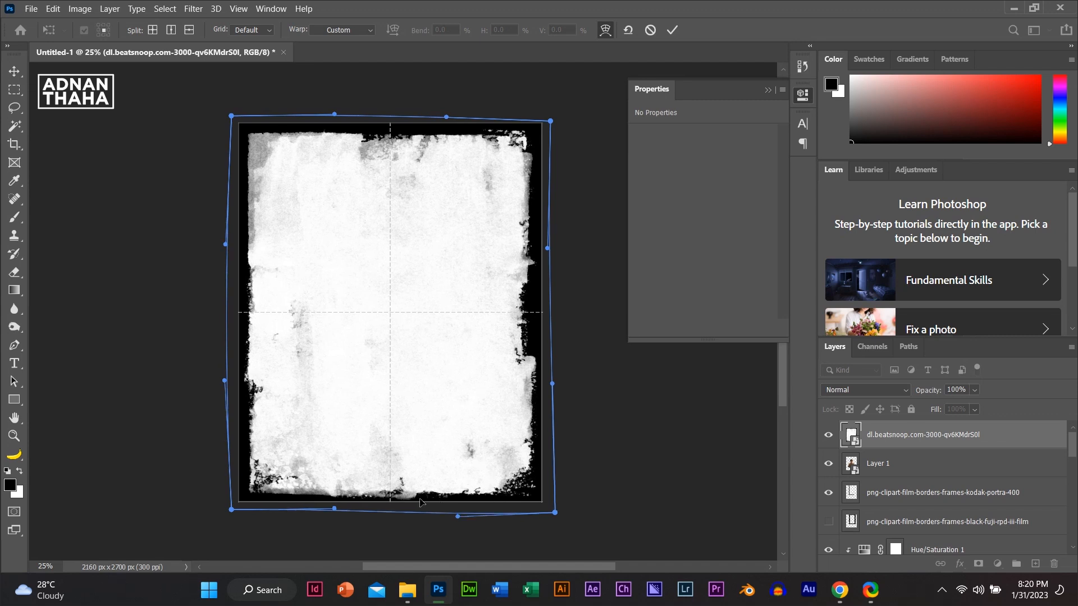
drag(422, 503, 417, 498)
key(Return)
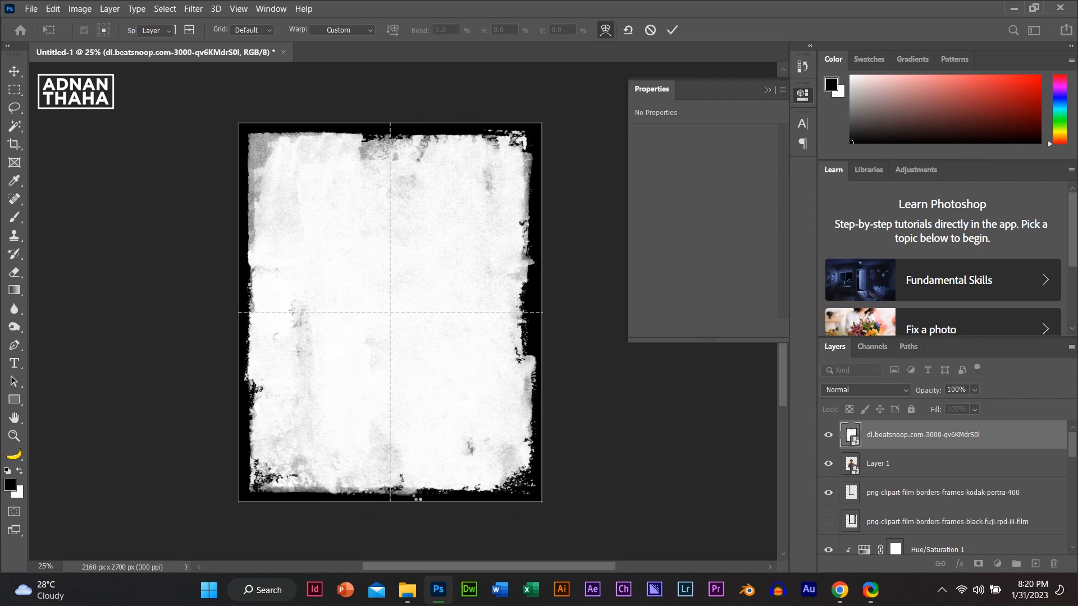
- Set the texture layer's blend mode to Multiply and its opacity to 90%
click(878, 396)
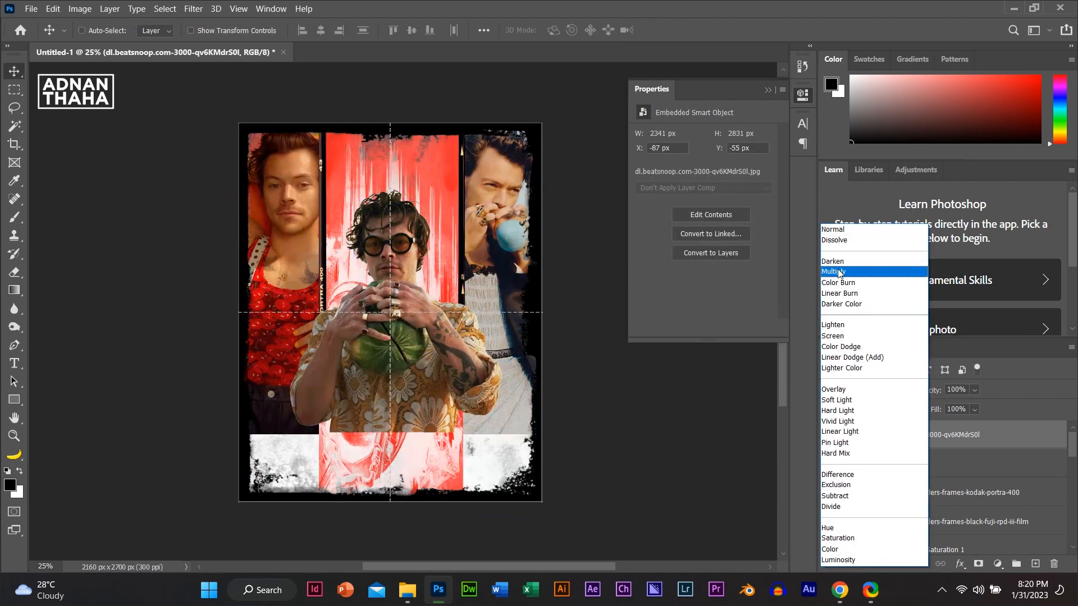
click(841, 275)
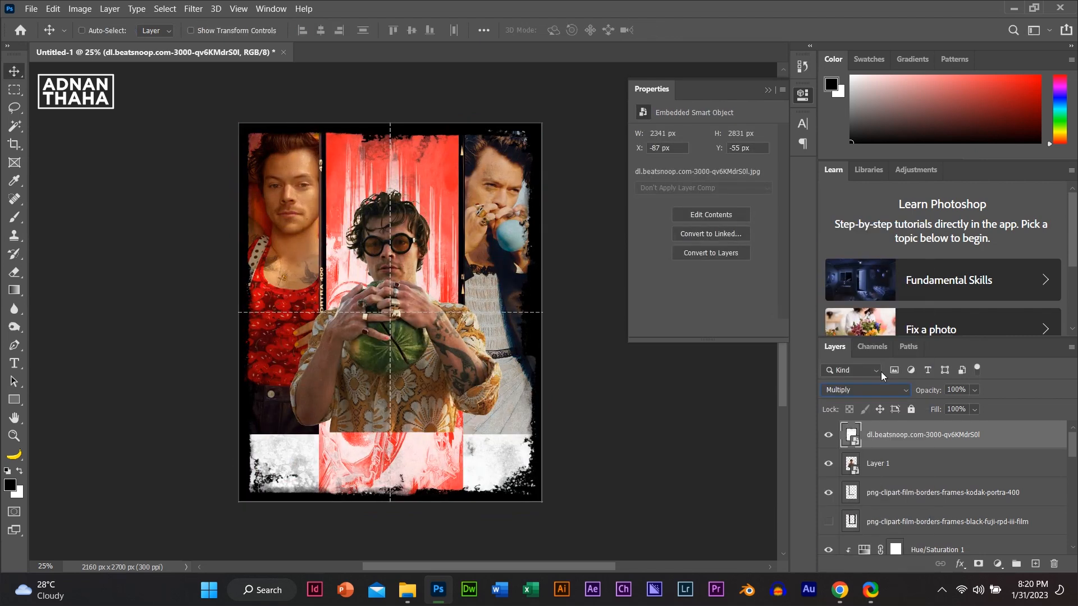
mouse_move(933, 391)
mouse_down()
mouse_move(902, 389)
mouse_move(928, 393)
mouse_up()
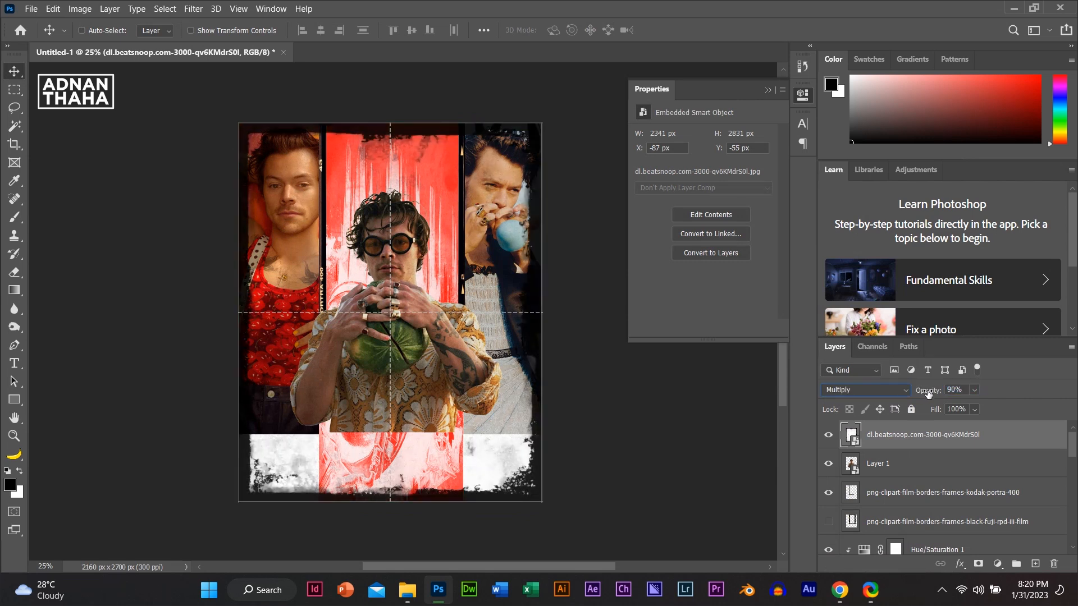
- Invert the texture layer and blend it in Screen mode at 95% opacity for a white grunge border
key(ctrl+i)
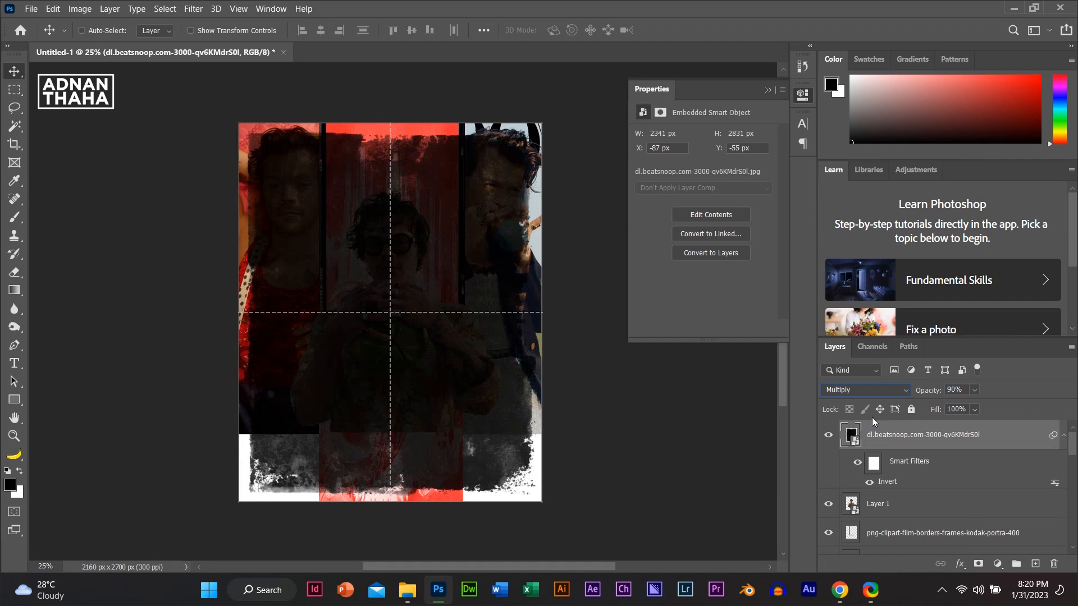
click(853, 387)
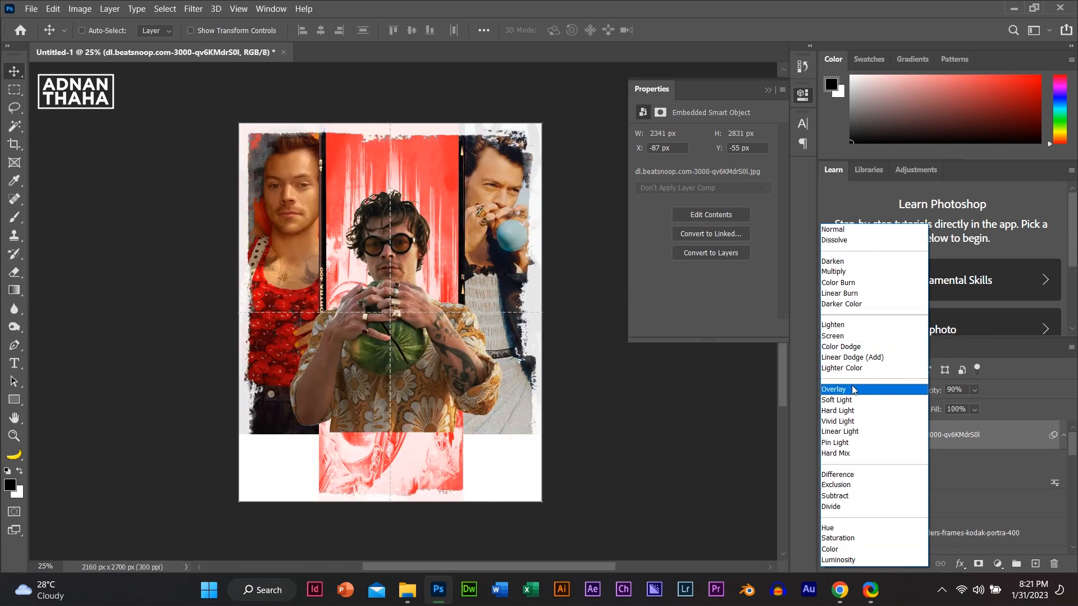
click(842, 335)
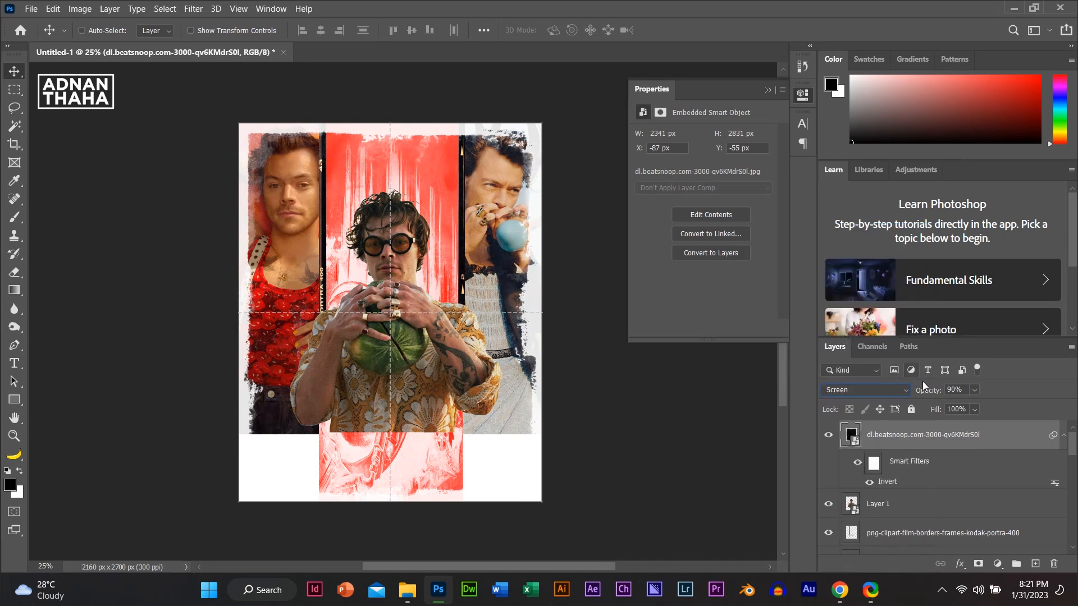
drag(927, 391, 931, 394)
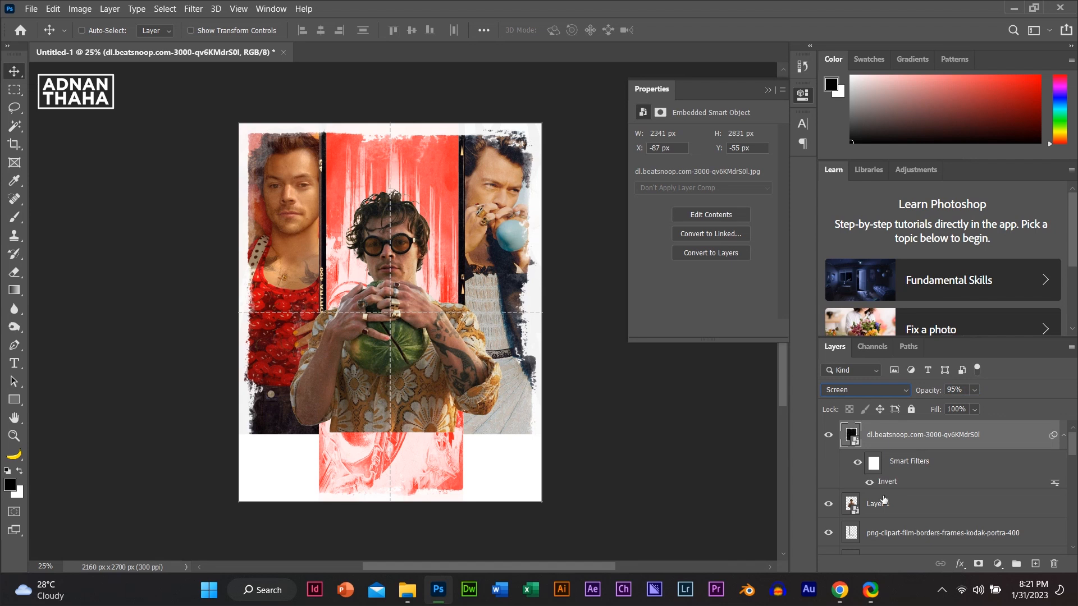
- Warp the texture's top edge slightly further upward to Y -74 px and rasterize the layer
key(ctrl+t)
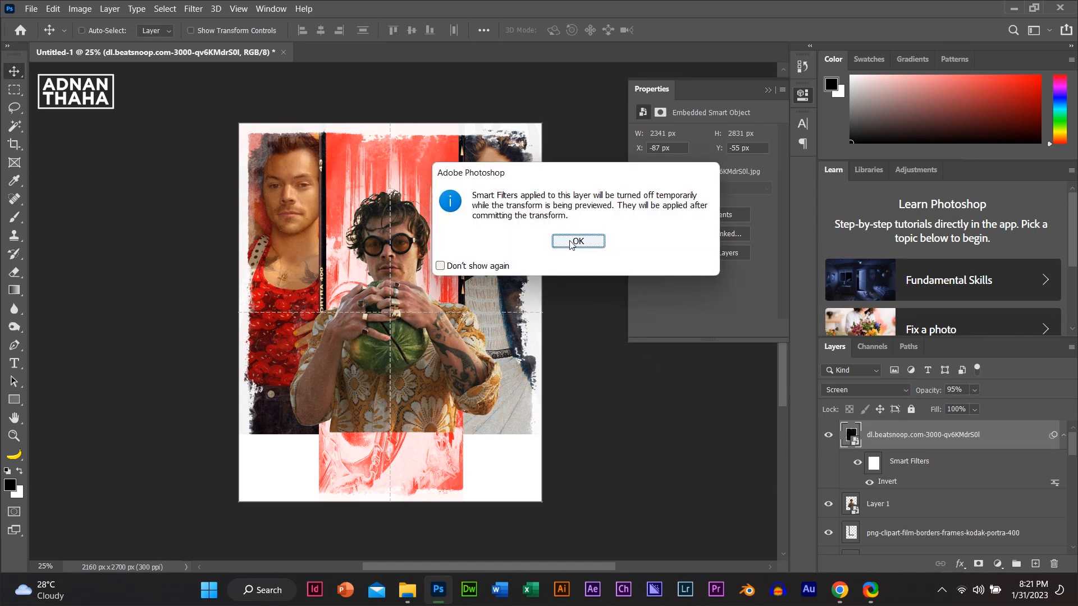
click(577, 238)
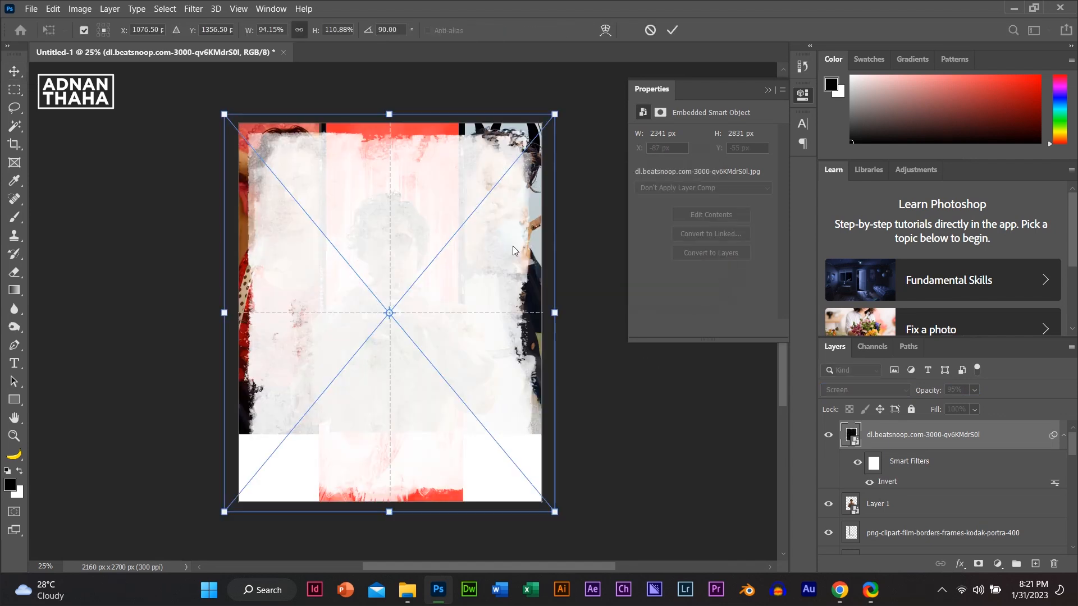
right_click(513, 246)
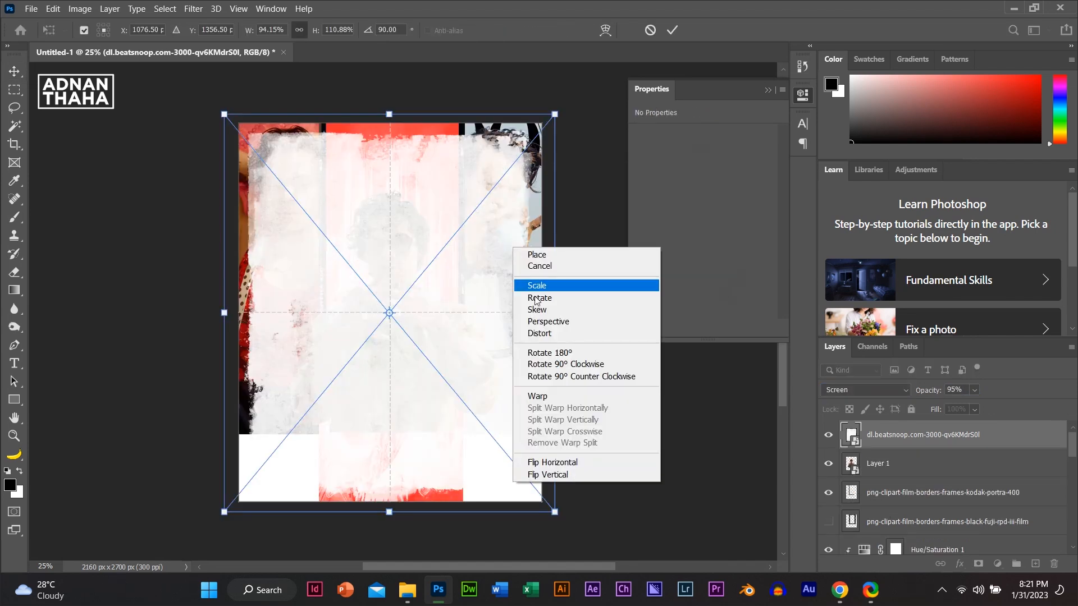
click(542, 397)
drag(474, 140, 476, 137)
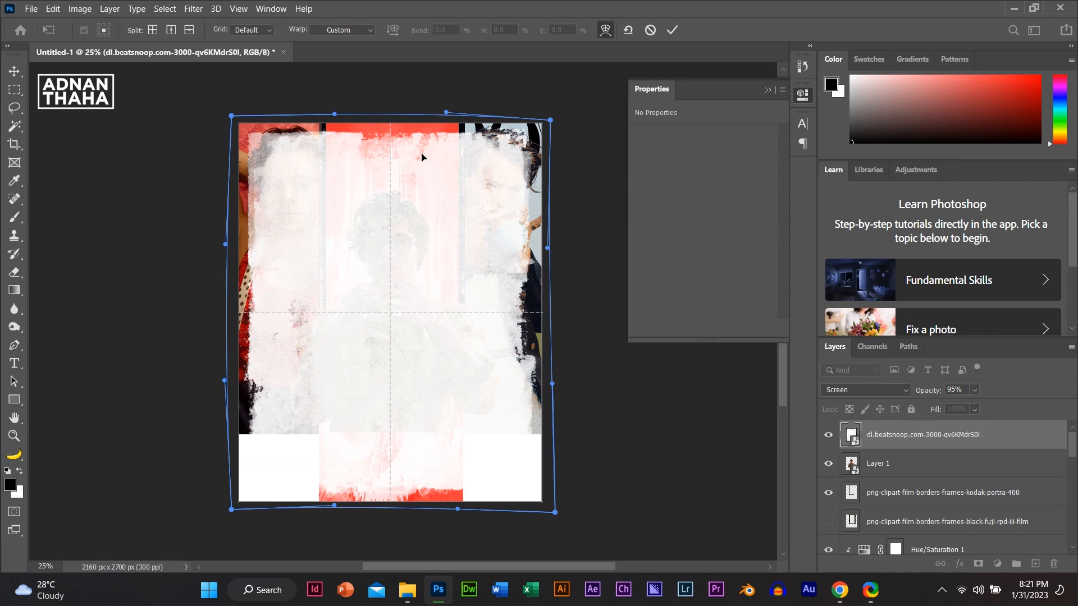
drag(391, 149, 392, 147)
key(Return)
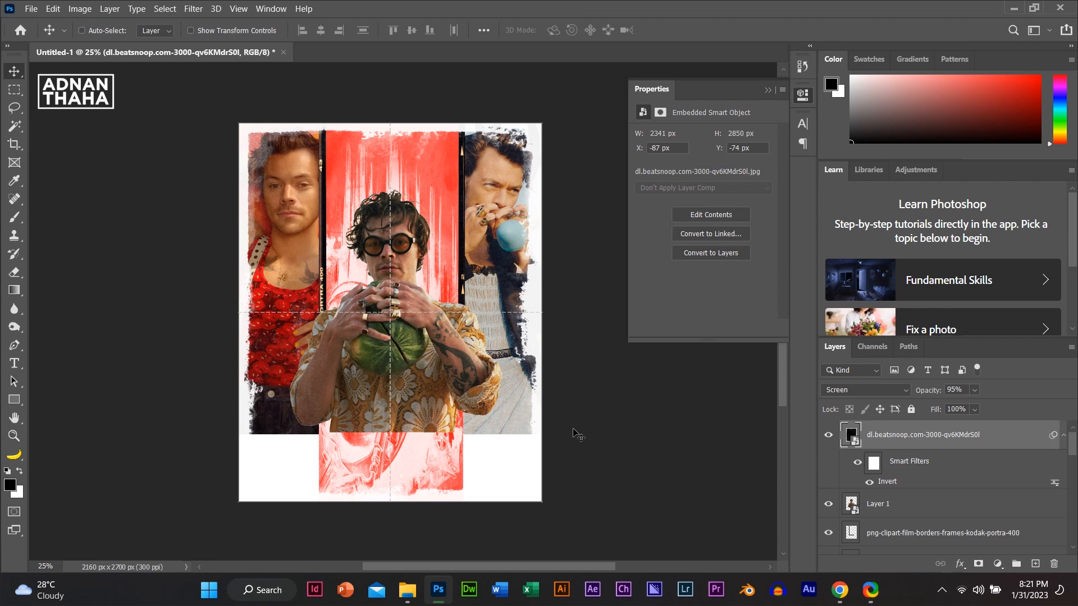
right_click(991, 447)
click(863, 247)
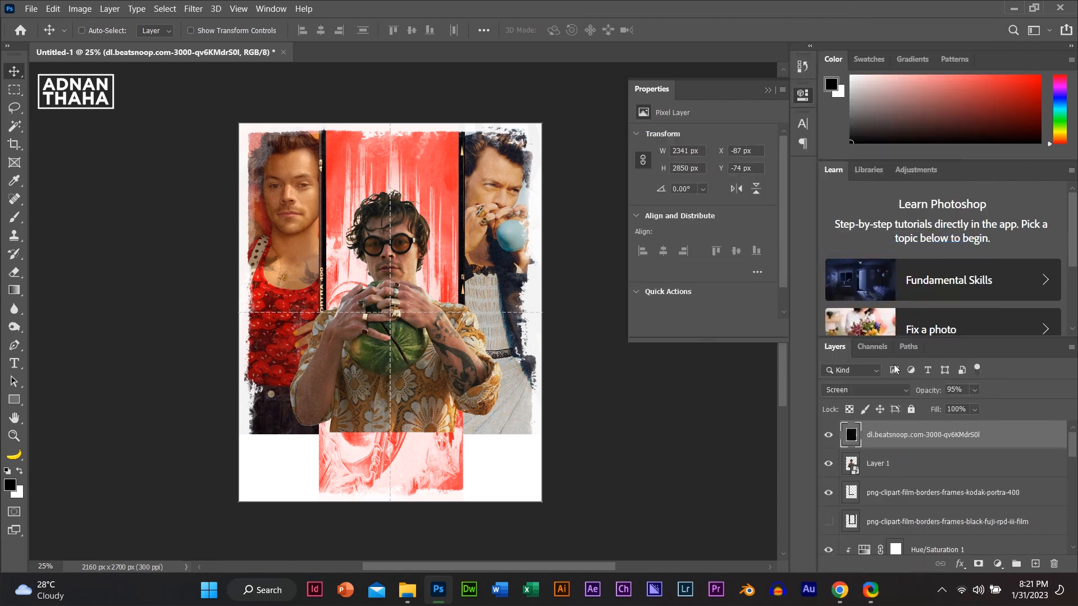
double_click(994, 443)
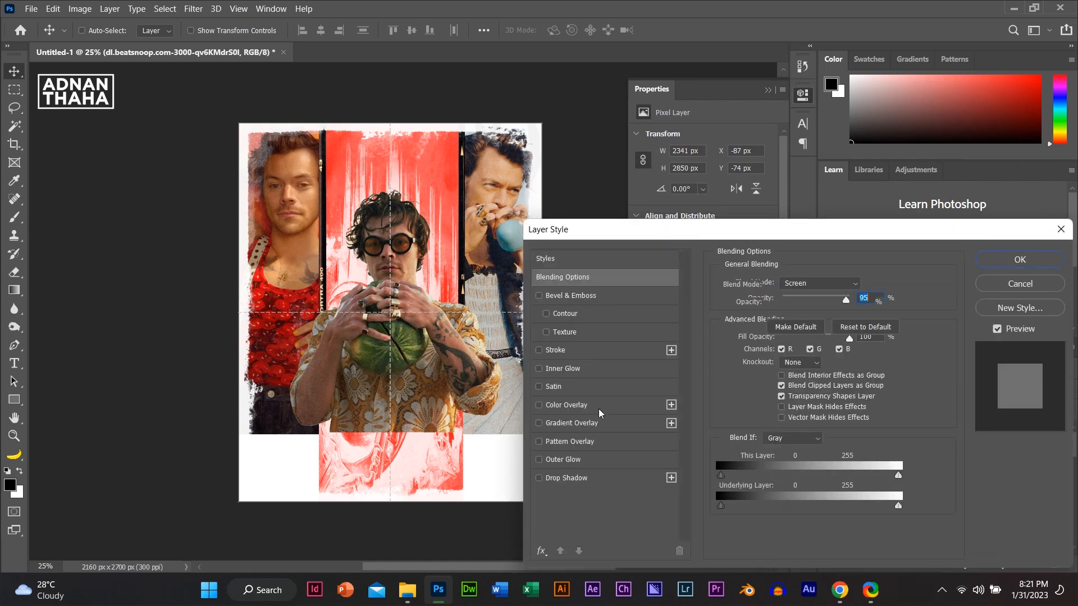
click(598, 408)
click(855, 290)
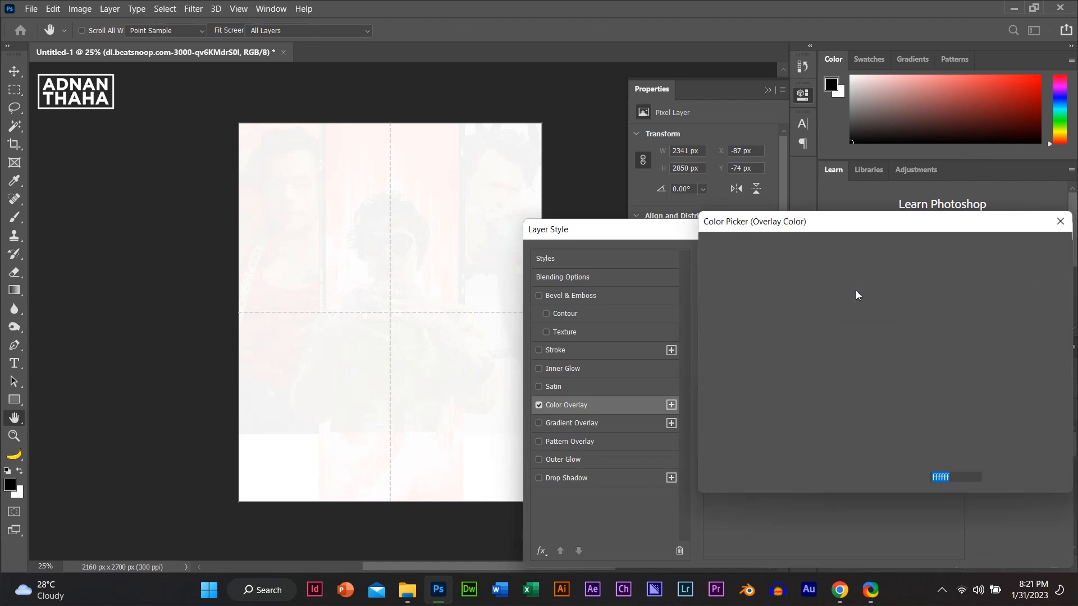
click(902, 422)
drag(861, 369, 898, 248)
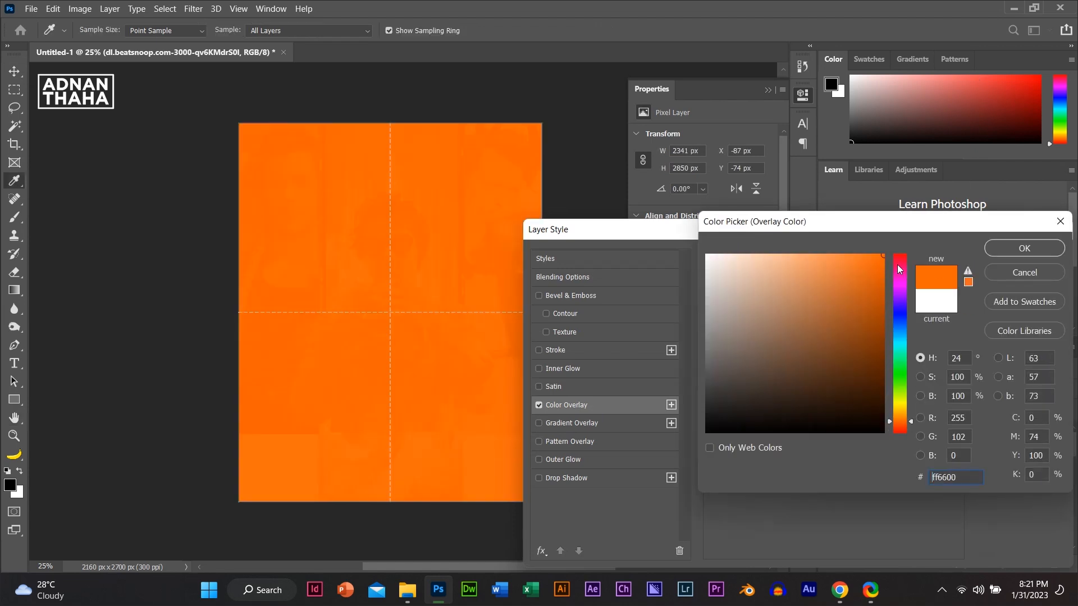
click(897, 265)
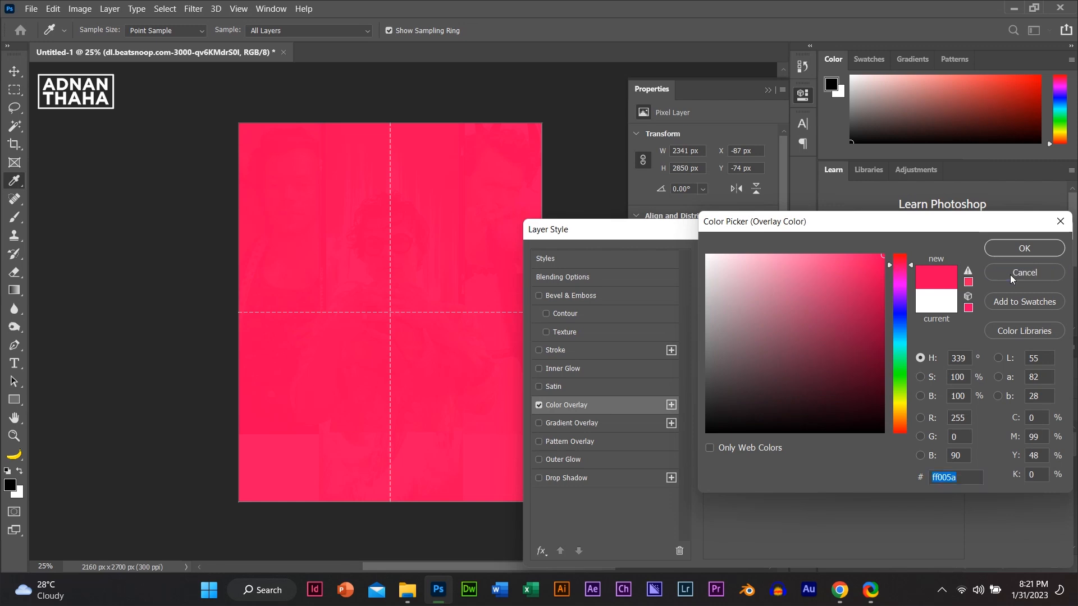
click(1010, 274)
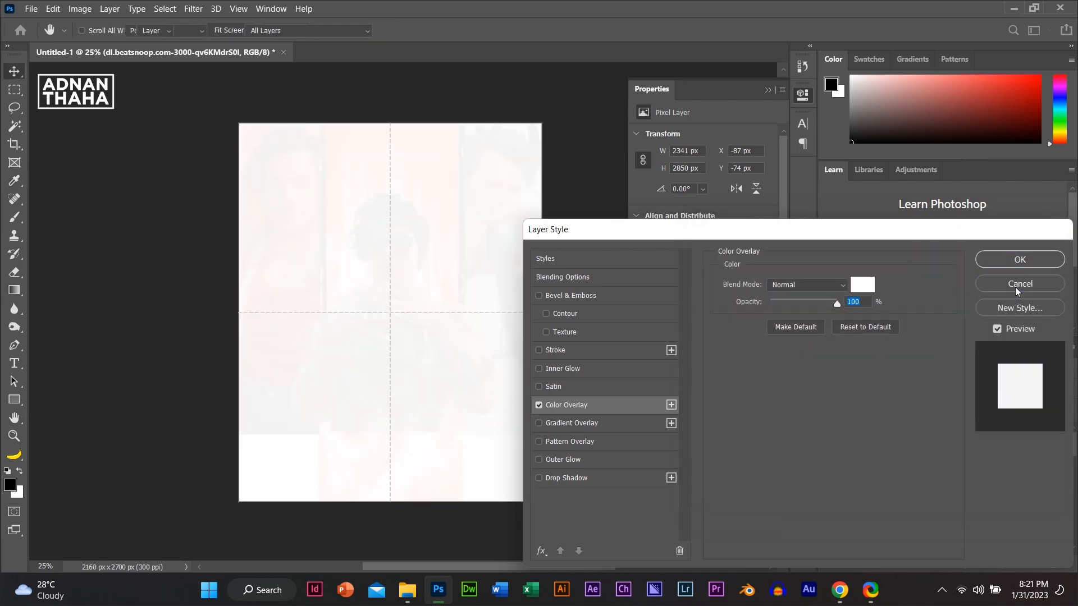
click(1018, 285)
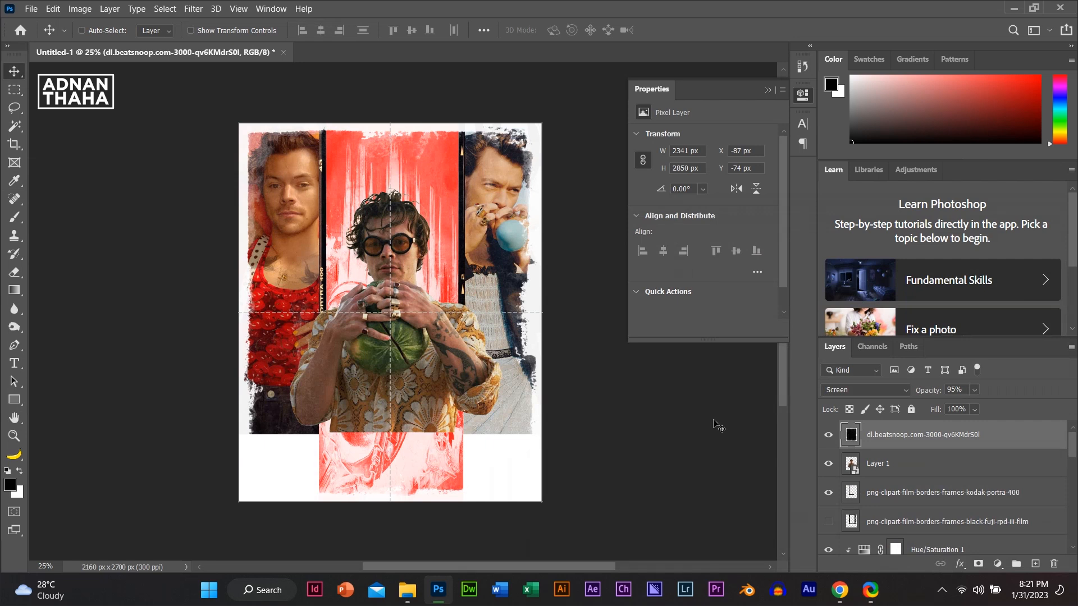
- Select the cut-out man's layer, try moving it upward, and undo the moves
click(920, 471)
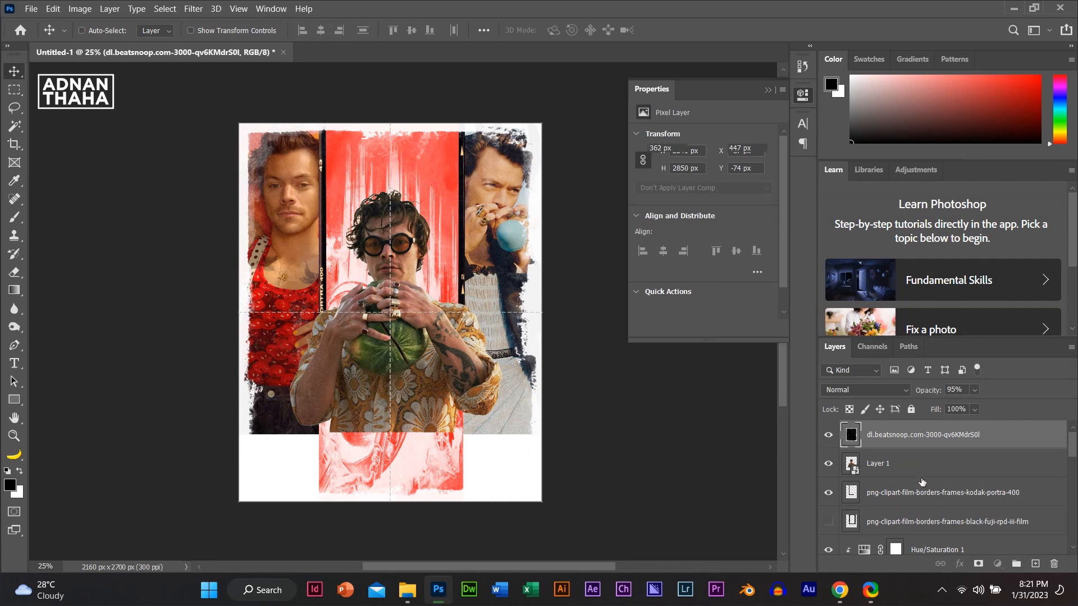
key(Caps_Lock)
key(Up)
key(Up)
key(Up)
key(Up)
key(shift+Up)
drag(409, 287, 414, 281)
key(ctrl+z)
key(ctrl+z)
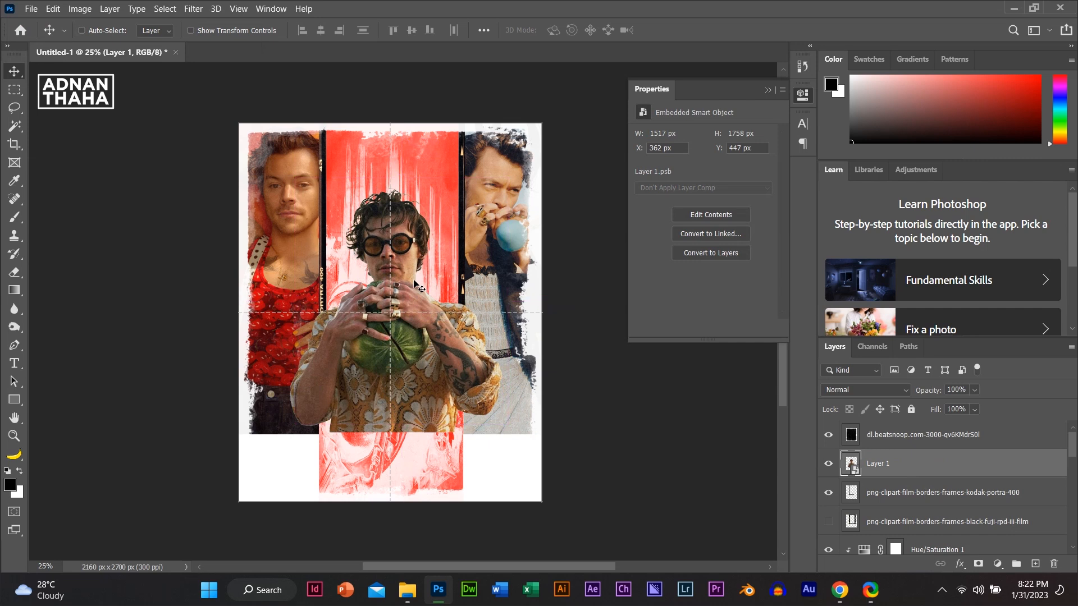
drag(377, 343, 383, 303)
key(ctrl+z)
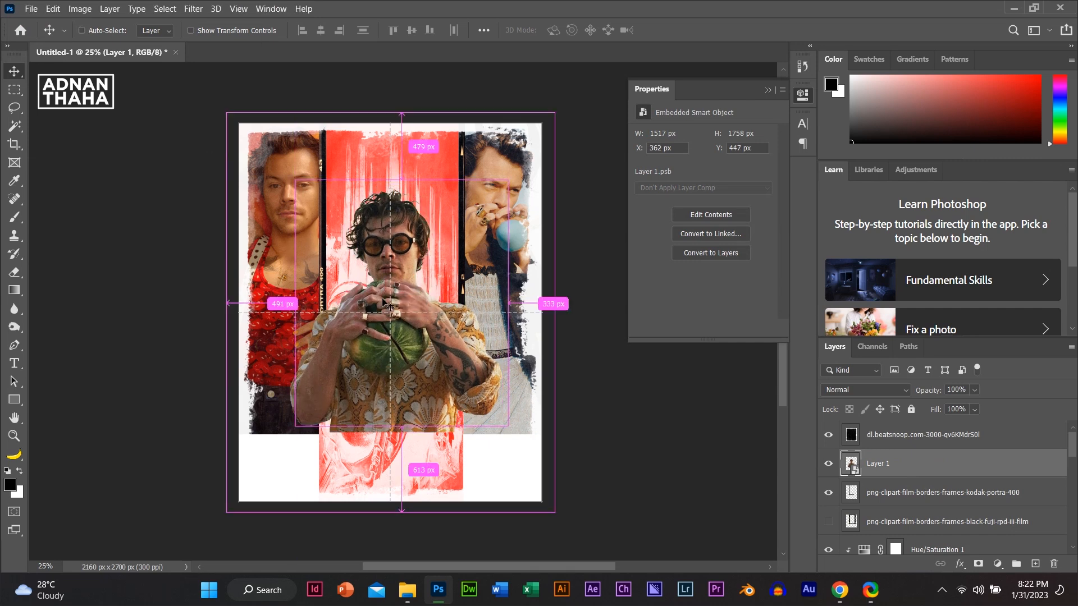
- Nudge the cut-out man straight upward to a Y position of 279 px
key(shift+Up)
key(shift+Up)
key(shift+Up)
key(shift+Up)
key(shift+Up)
key(shift+Up)
key(shift+Up)
key(shift+Up)
key(shift+Up)
key(shift+Up)
key(shift+Up)
key(shift+Up)
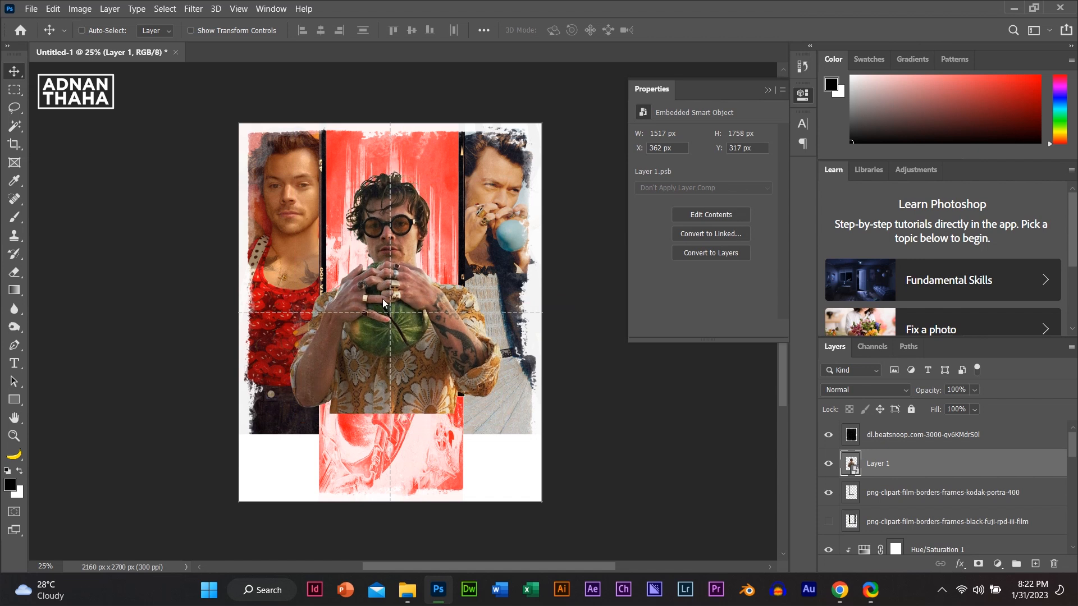
key(shift+Up)
key(Up)
key(Up)
key(Up)
key(Up)
key(Up)
key(Up)
key(Up)
key(Up)
key(Up)
key(Up)
key(Up)
key(Up)
key(Up)
key(Up)
key(Up)
key(Up)
key(Up)
key(Up)
key(Up)
key(Up)
key(Up)
key(Up)
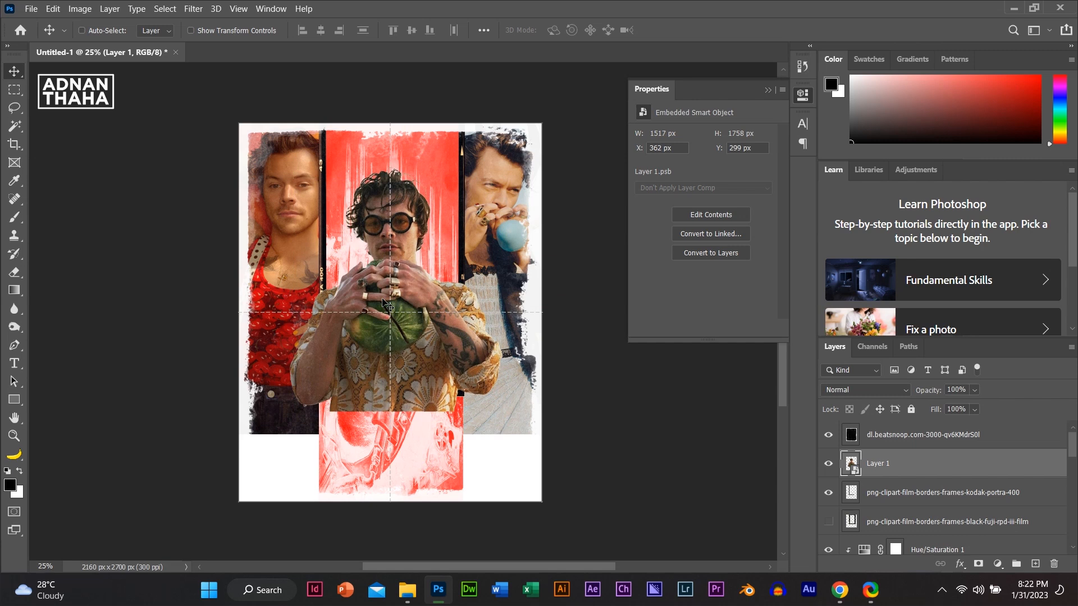
key(Up)
key(Up)
key(Up)
key(Up)
key(Up)
key(Up)
key(Up)
key(Up)
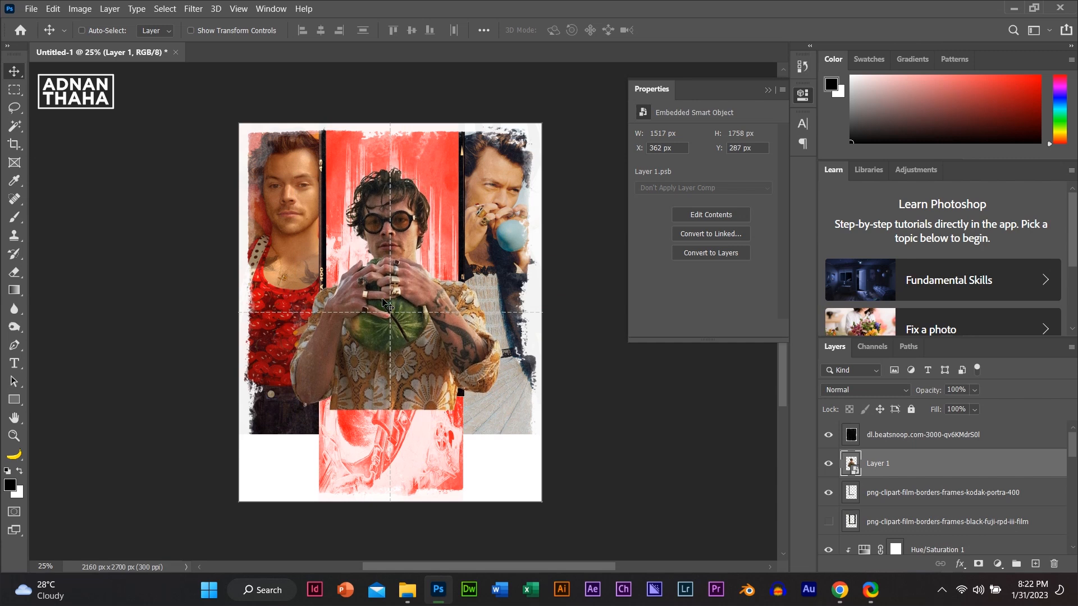
key(Up)
key(Up)
key(Up)
key(Up)
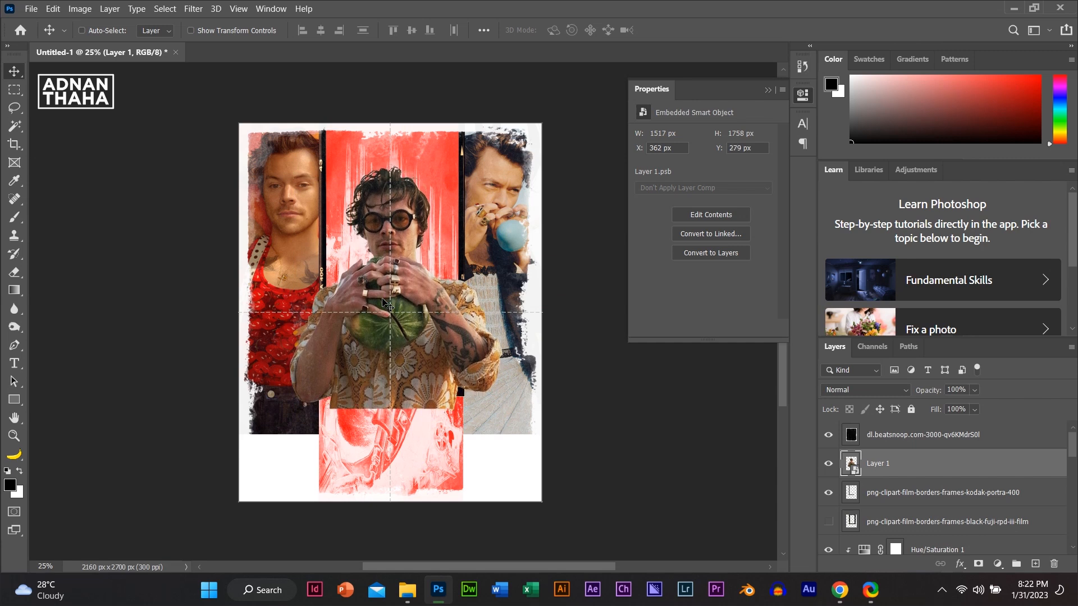
key(Up)
key(Up)
key(Up)
key(Up)
key(Up)
key(Up)
key(Up)
key(Up)
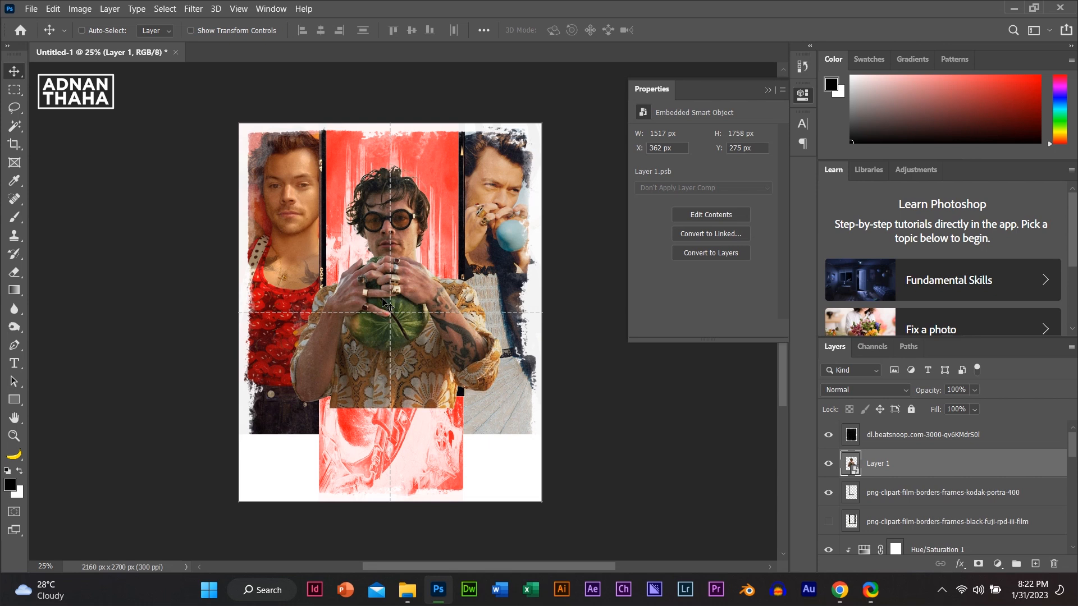
key(Down)
key(Down)
key(Down)
key(Down)
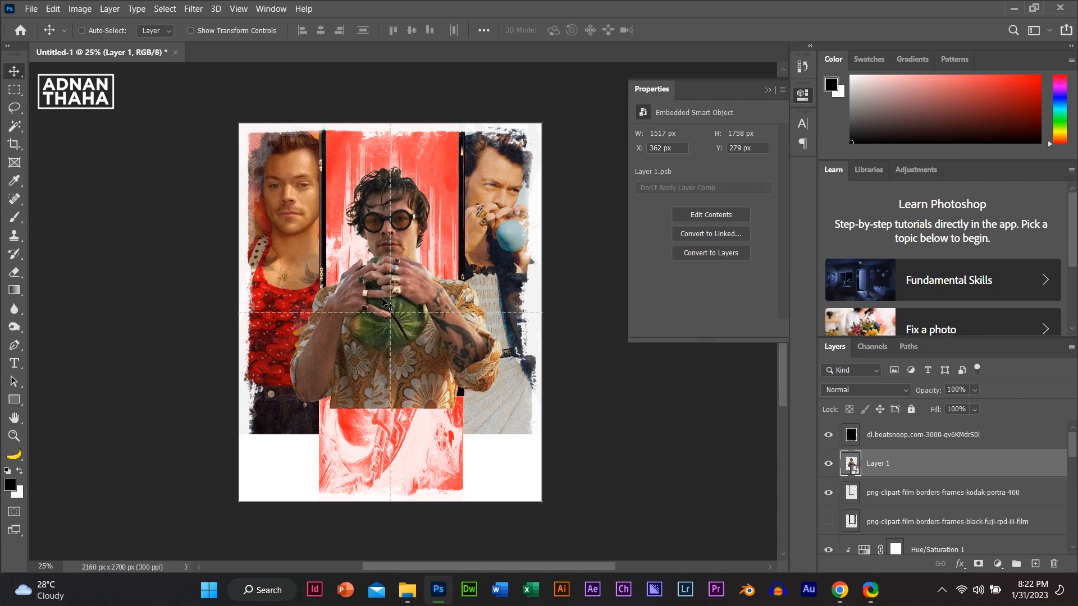
- Add a Gradient Map adjustment layer above the FB_Uj7vXMAkQCVx photo so it colours both side photos
scroll(861, 478, down, 5)
scroll(861, 477, down, 5)
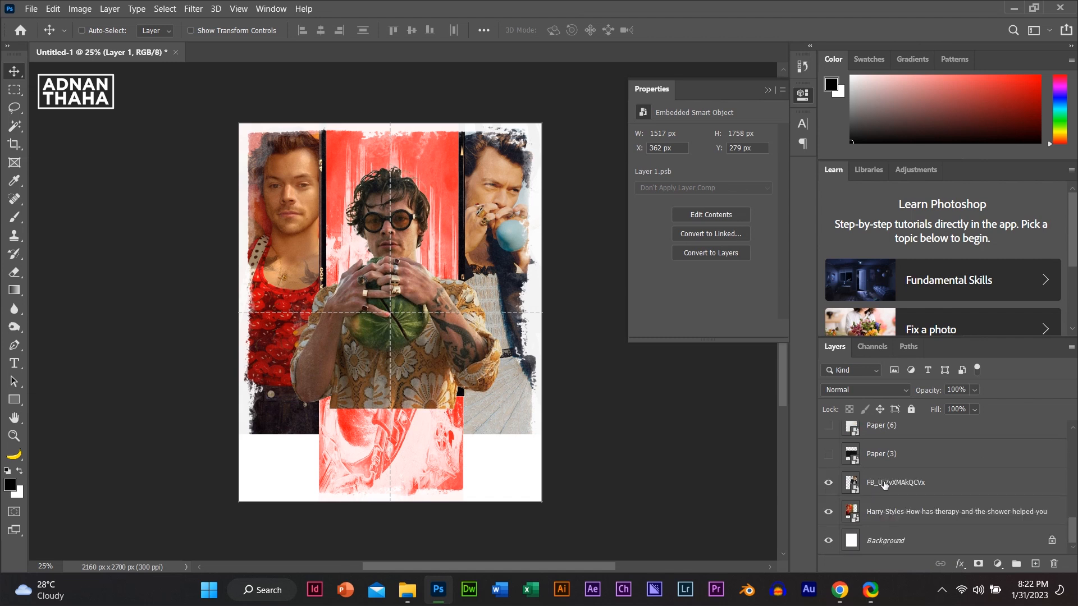
click(893, 483)
click(997, 563)
click(993, 541)
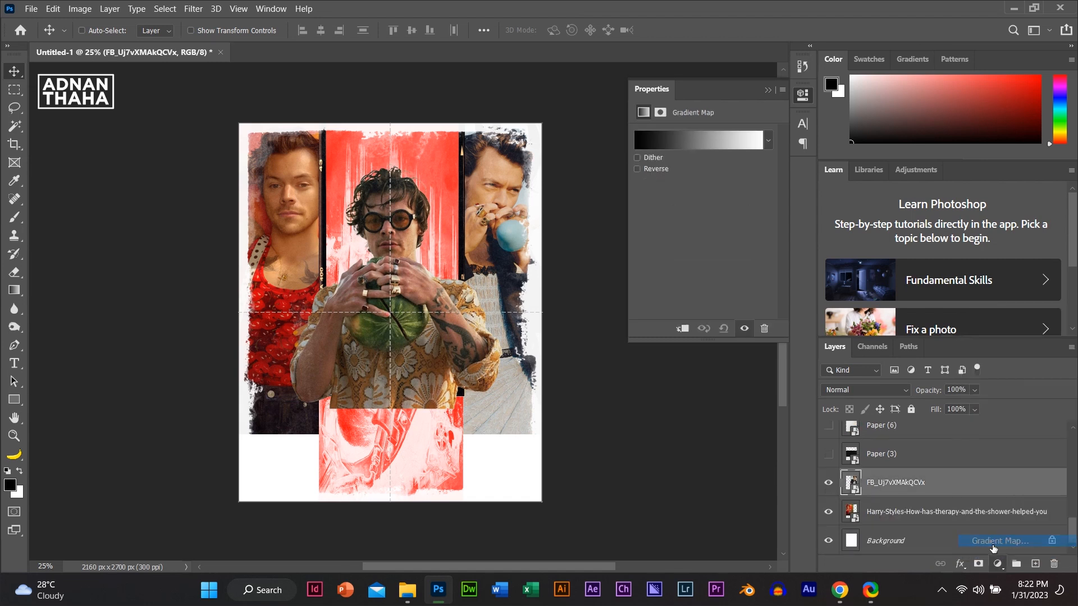
- Set the gradient map's white end stop to red ff002a for a black-to-red gradient
click(677, 147)
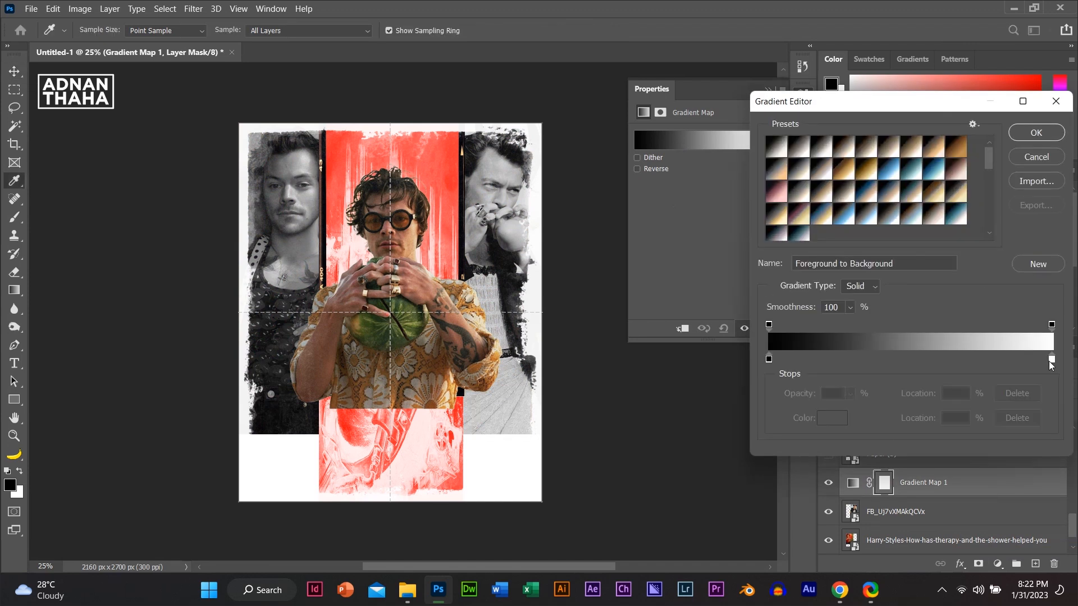
click(1051, 359)
click(837, 421)
drag(846, 365, 894, 247)
drag(906, 415, 897, 262)
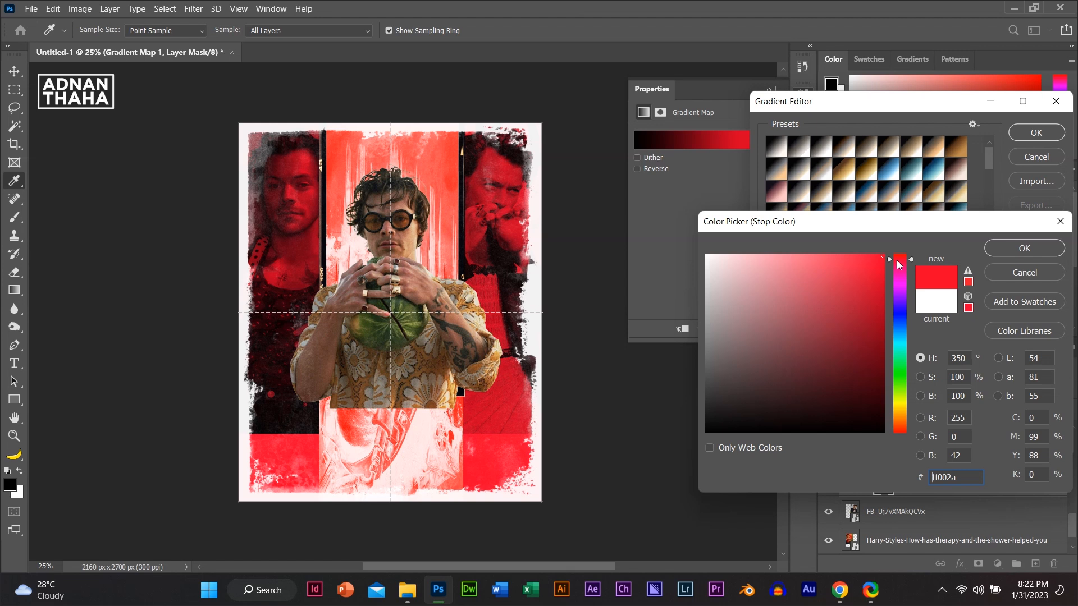
click(1012, 250)
click(1017, 136)
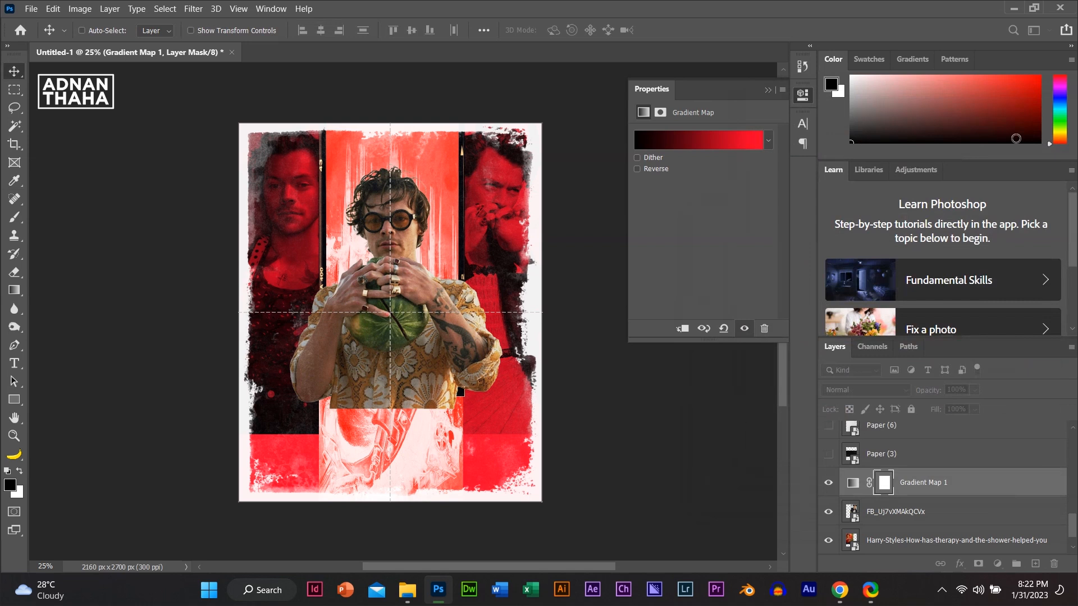
- Fade the gradient map out of the bright areas by splitting its Blend If underlying-layer highlights at 121 / 201
double_click(992, 492)
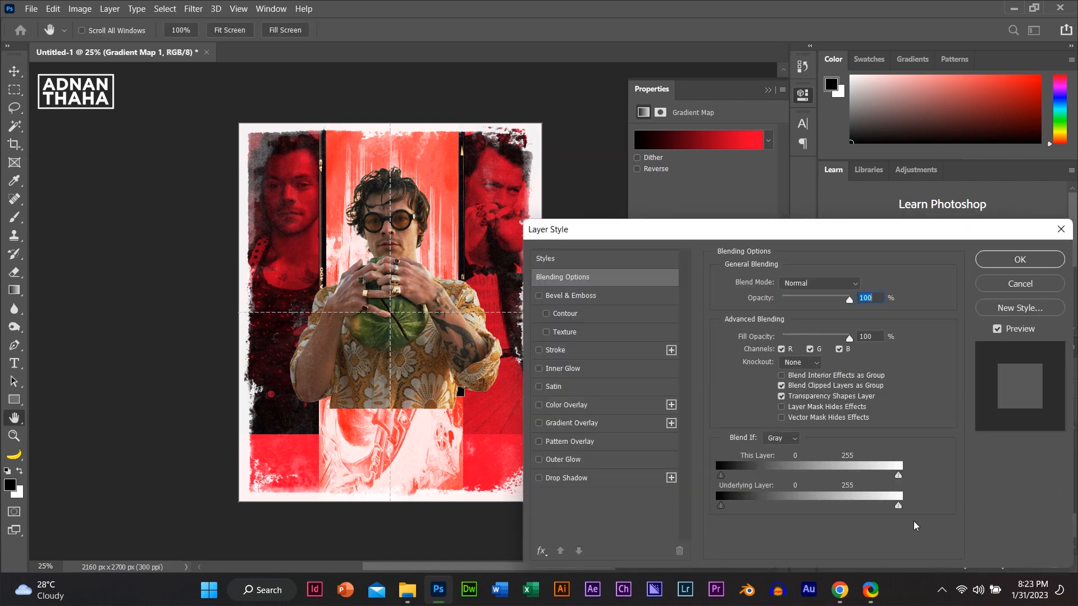
drag(897, 505, 801, 506)
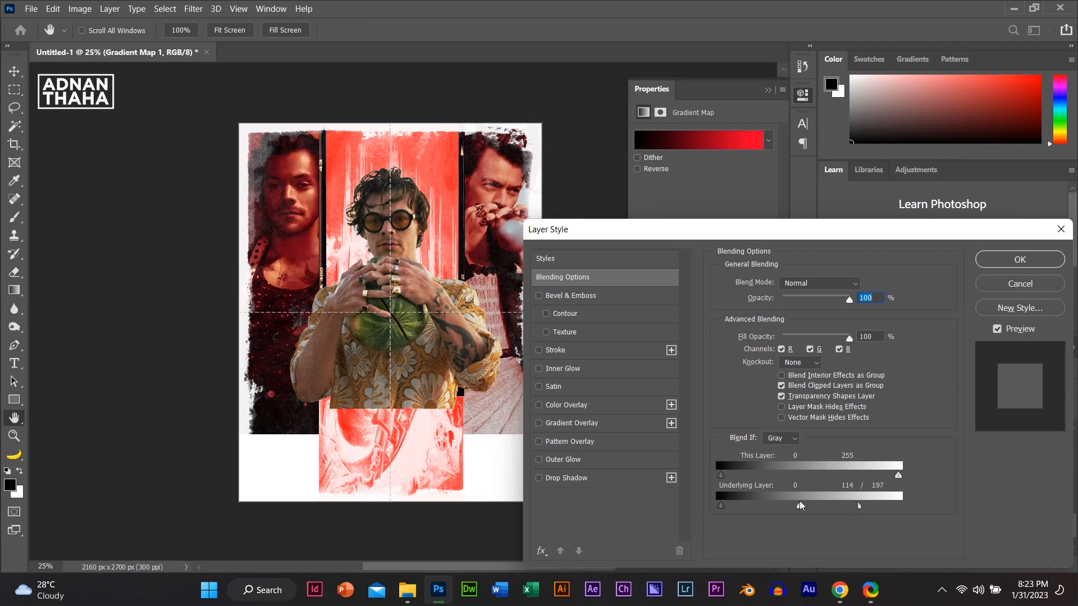
drag(858, 504, 806, 504)
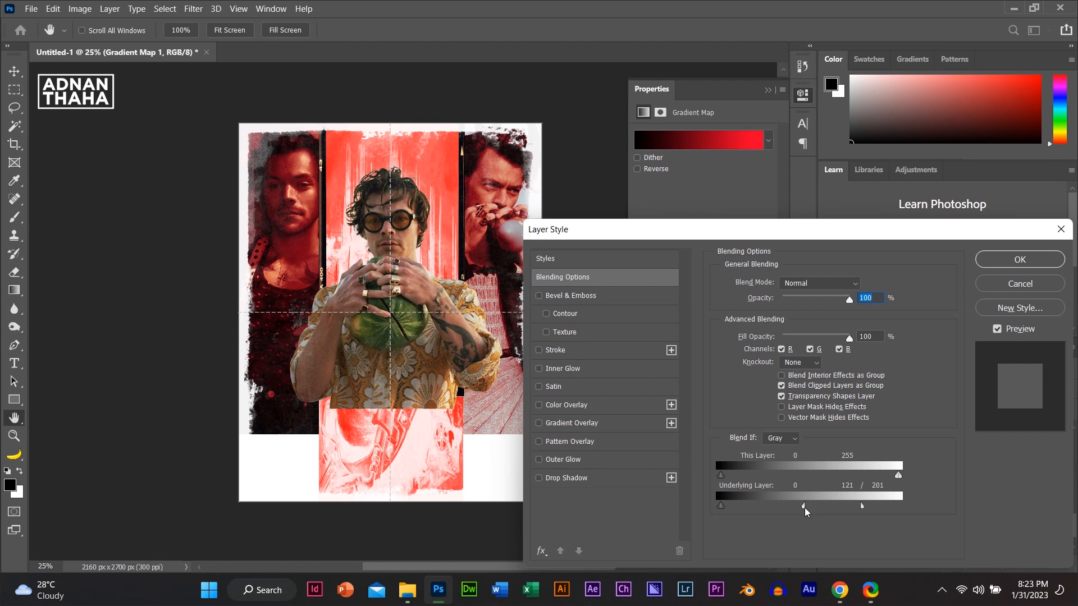
click(1016, 261)
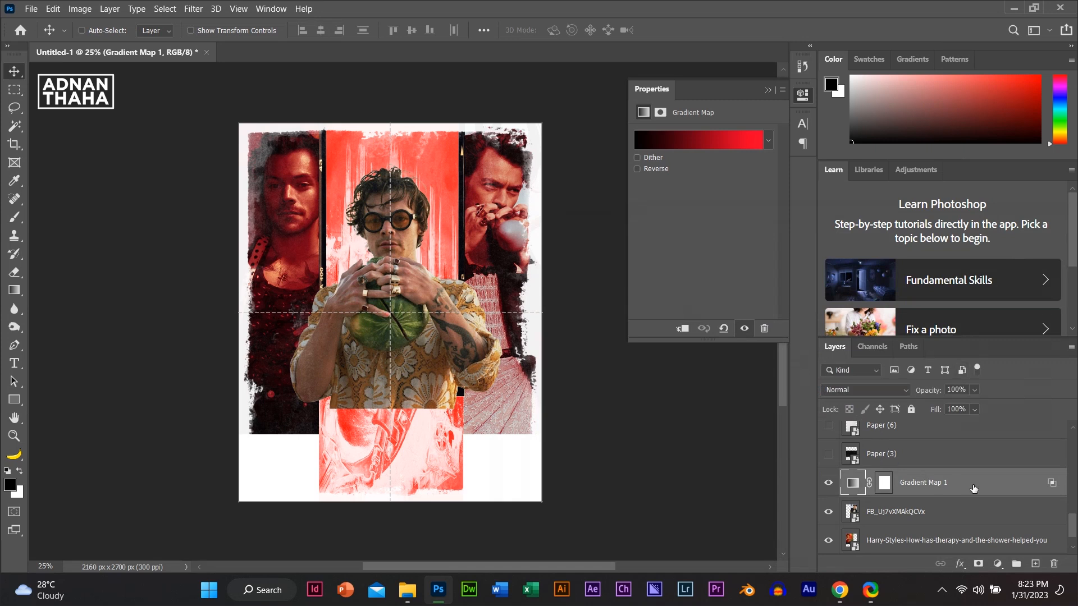
- Add a Gradient Map adjustment above the cut-out man's layer and clip it to the man
scroll(968, 482, up, 3)
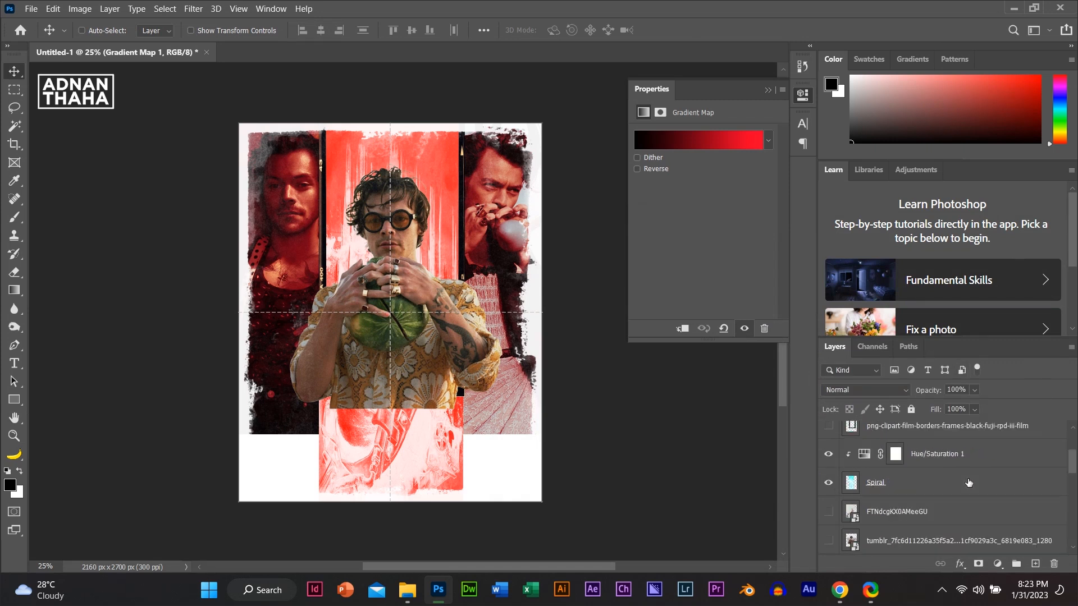
scroll(968, 482, up, 3)
click(951, 467)
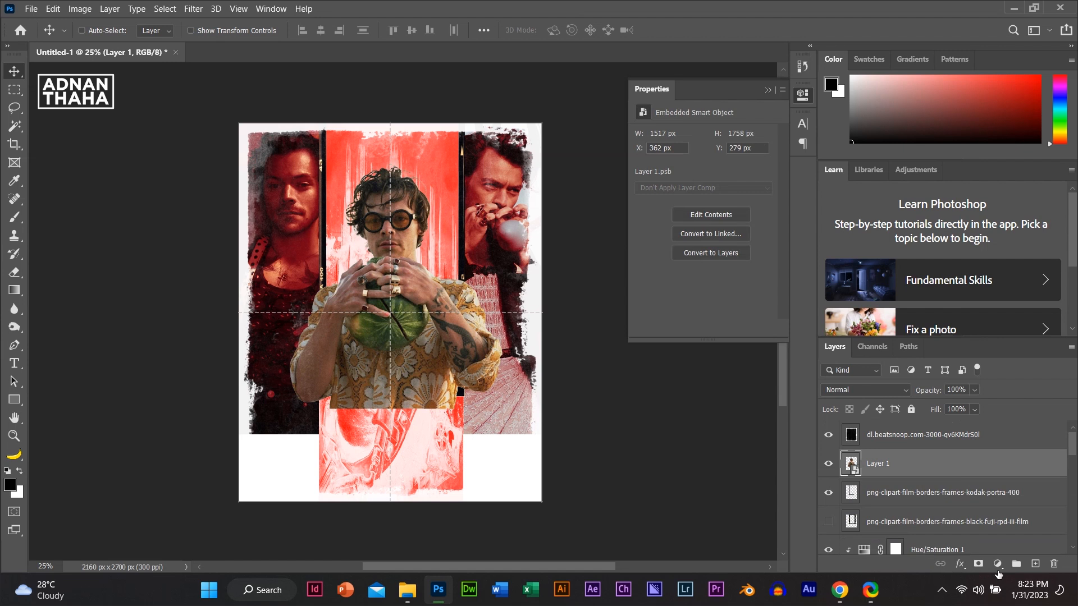
click(998, 563)
click(999, 545)
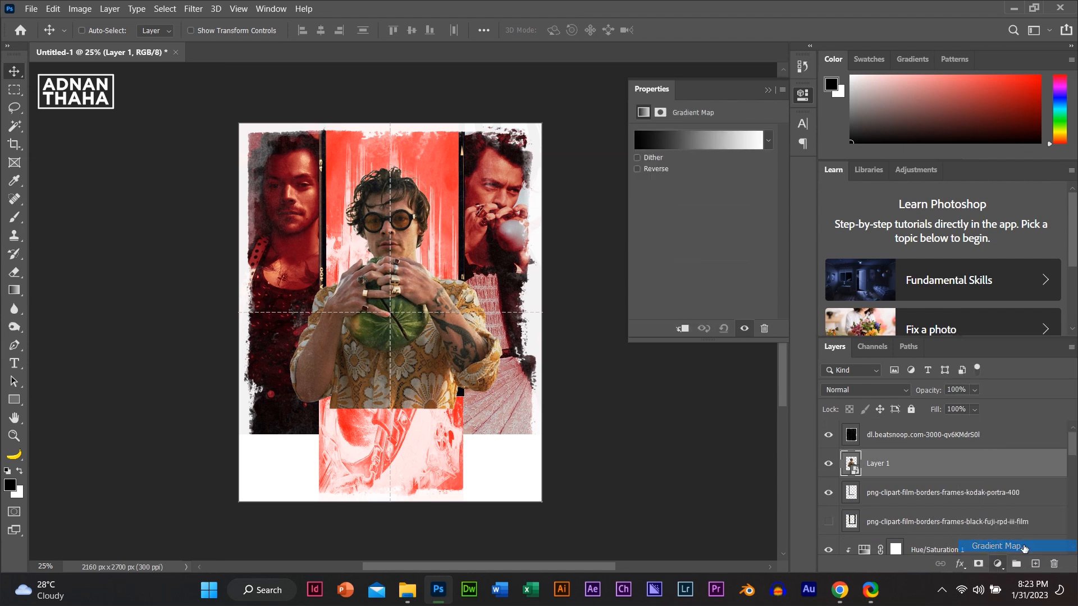
alt+click(953, 477)
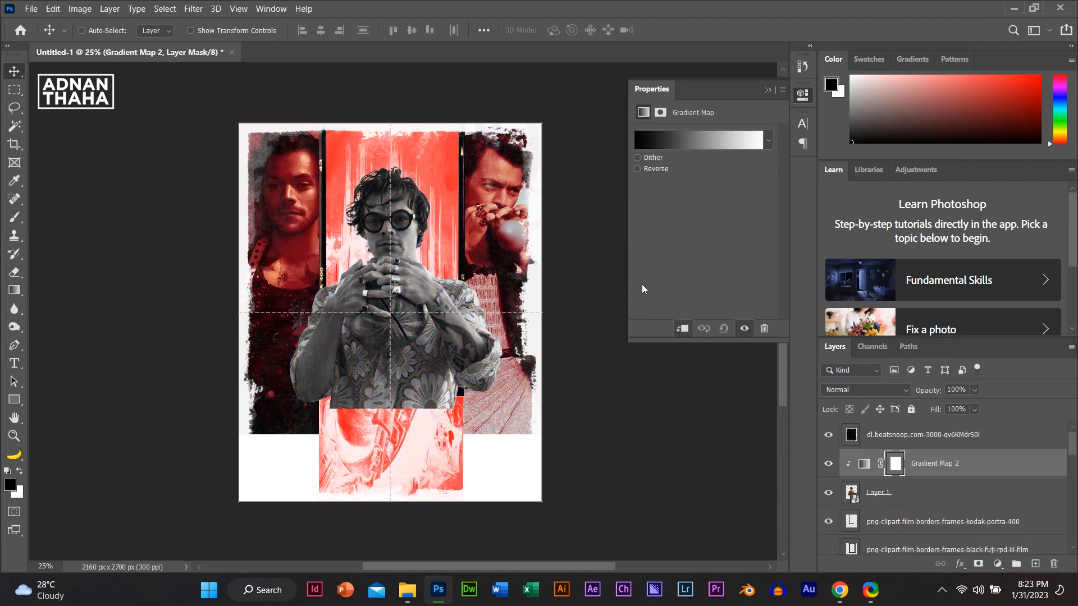
- Apply the Platinum preset to the man's clipped gradient map
click(676, 140)
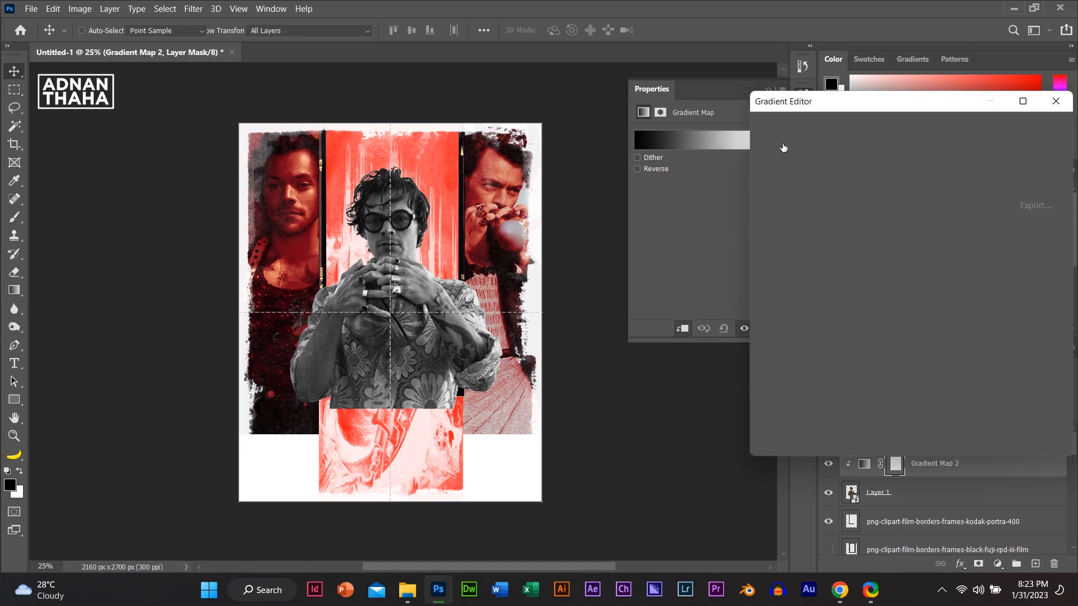
click(781, 148)
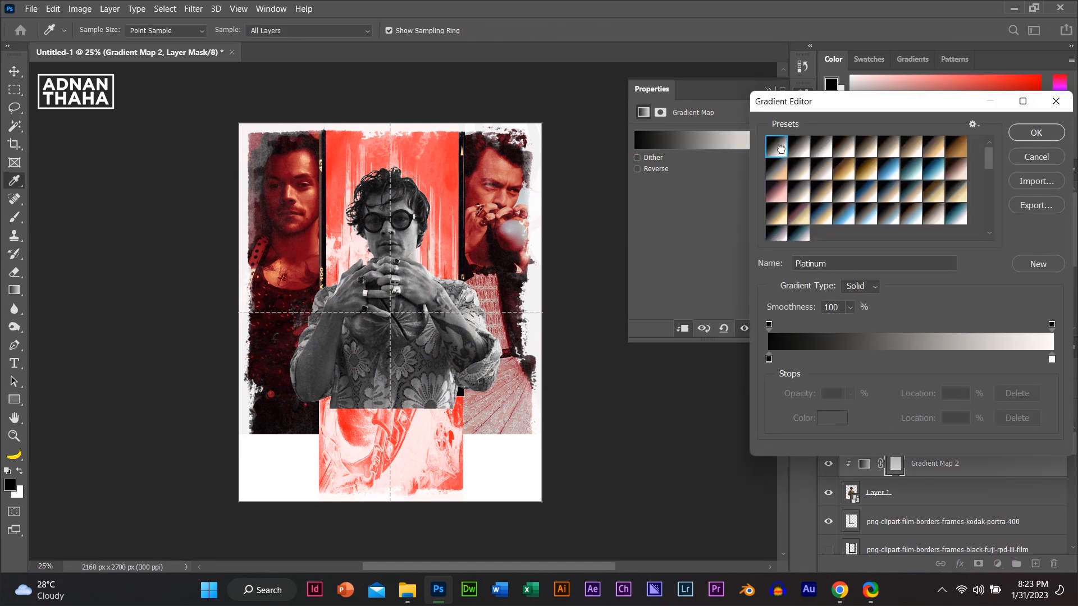
click(1036, 133)
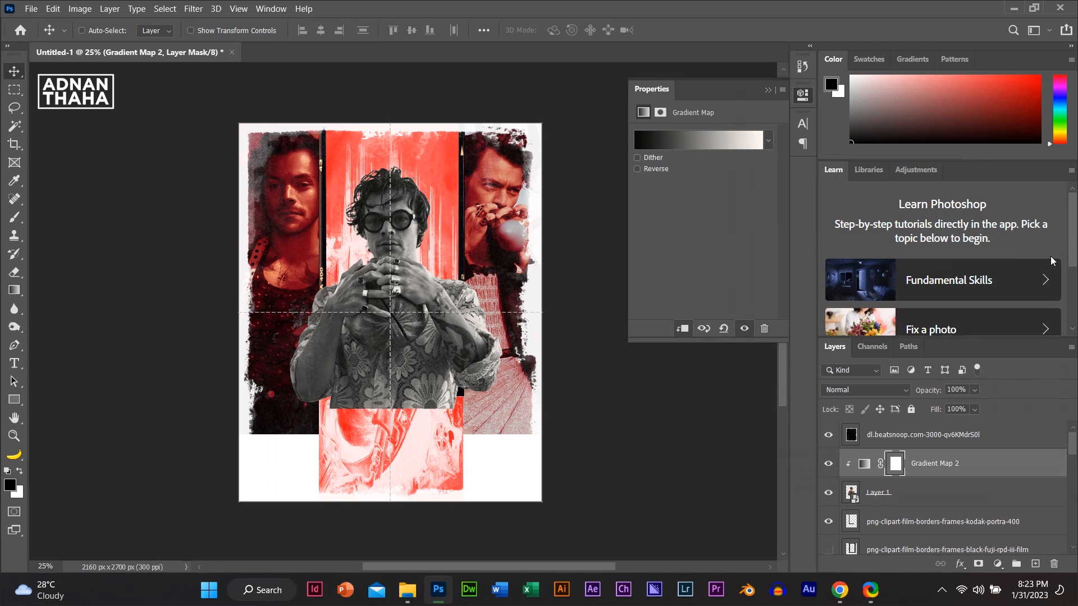
- Add a clipped Levels adjustment for the man with midtones 0.81, input white 220 and output white 242
click(997, 563)
click(988, 379)
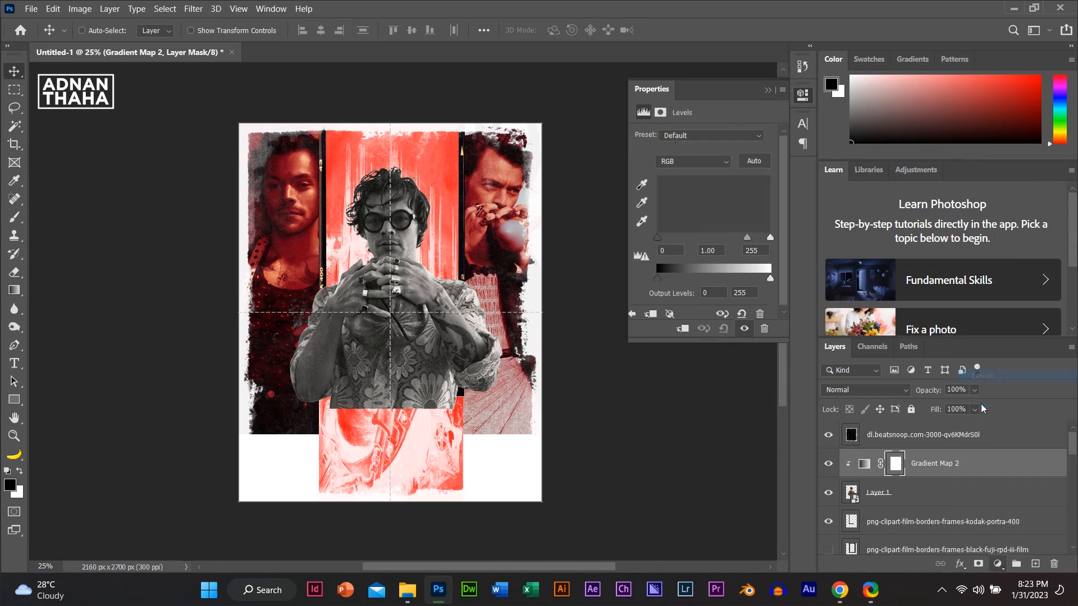
drag(719, 239, 761, 278)
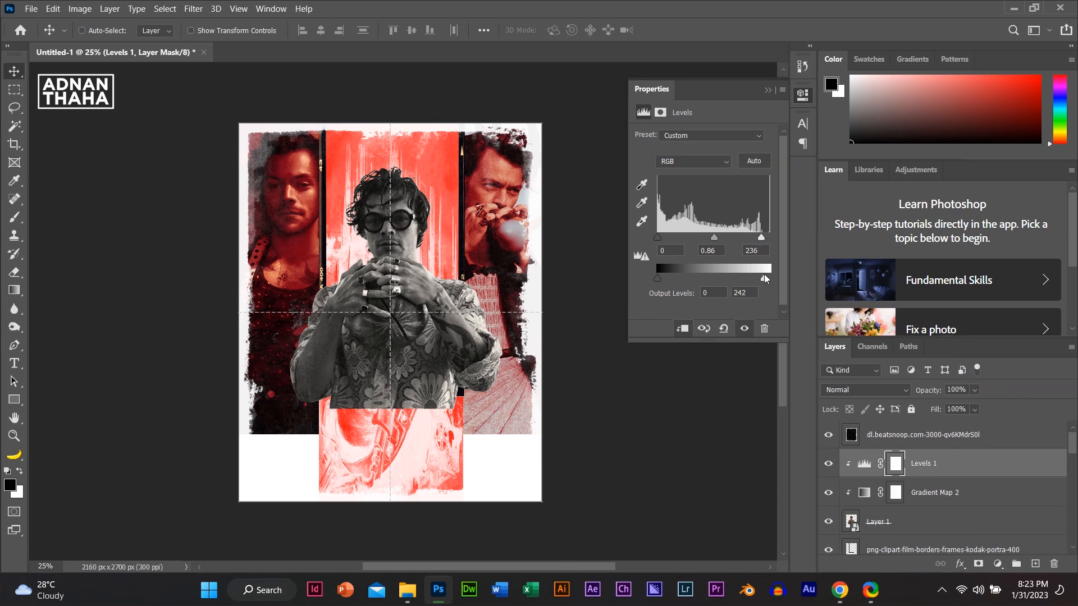
drag(720, 240, 753, 237)
- Lower the Levels adjustment layer's opacity to 96% and collapse its properties
drag(939, 391, 935, 391)
drag(936, 392, 936, 391)
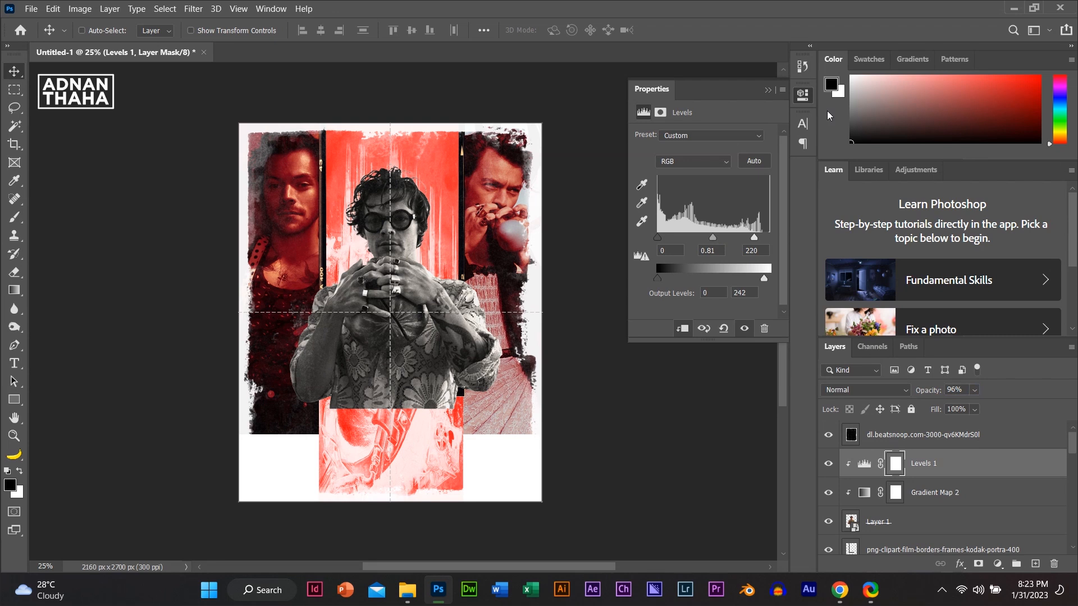
click(765, 91)
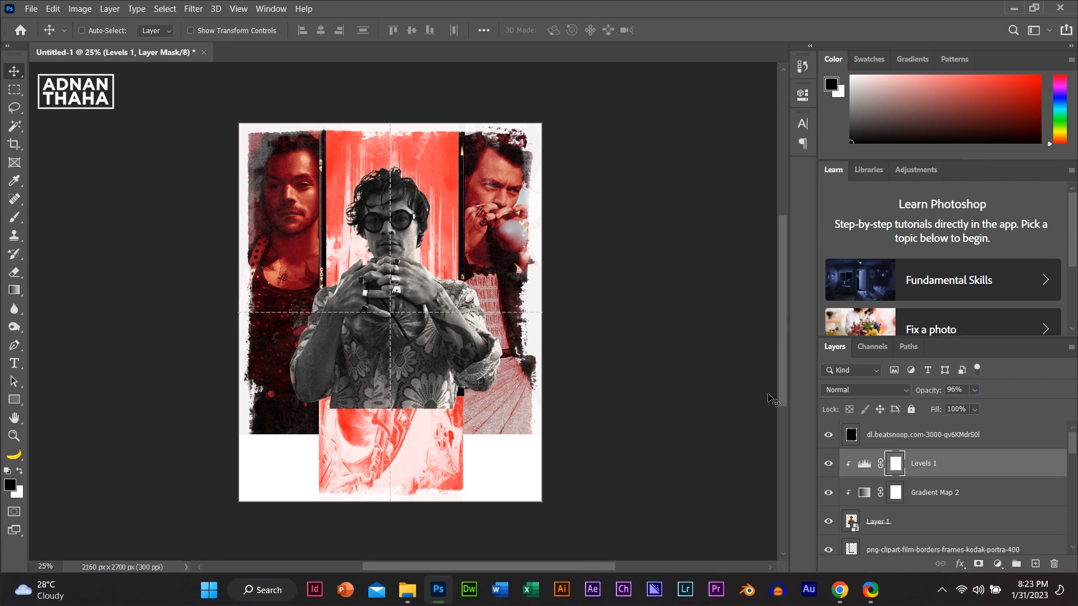
- Add a Gradient Map adjustment above the Spiral strip's Hue/Saturation adjustment and clip it to the strip
scroll(923, 510, down, 4)
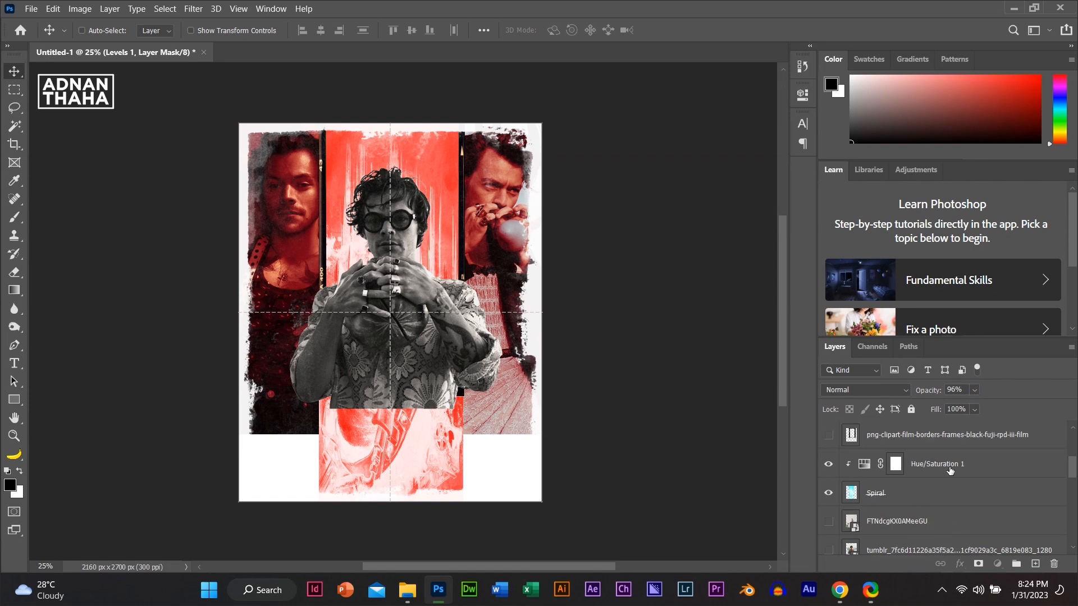
click(947, 471)
click(998, 565)
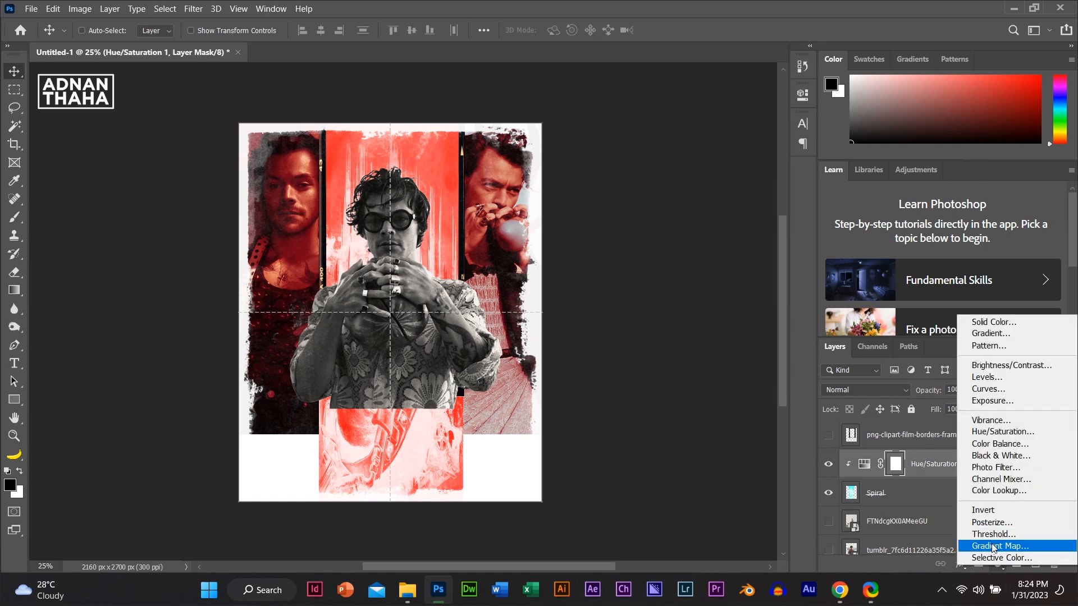
click(999, 545)
alt+click(947, 473)
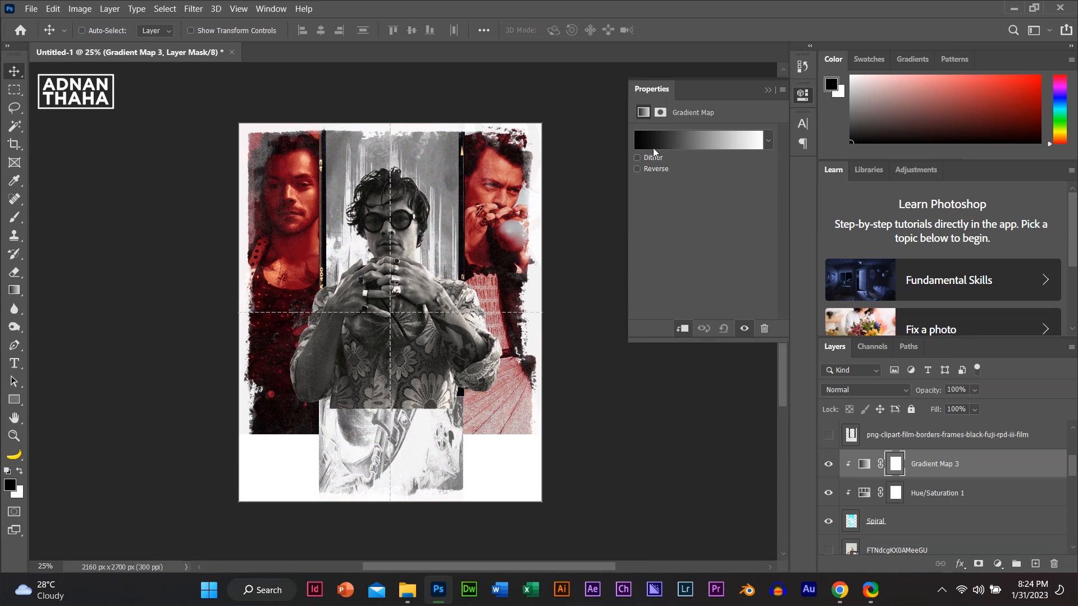
- Recolor the white end stop of the strip's gradient map to the pinkish red ff0042
click(661, 135)
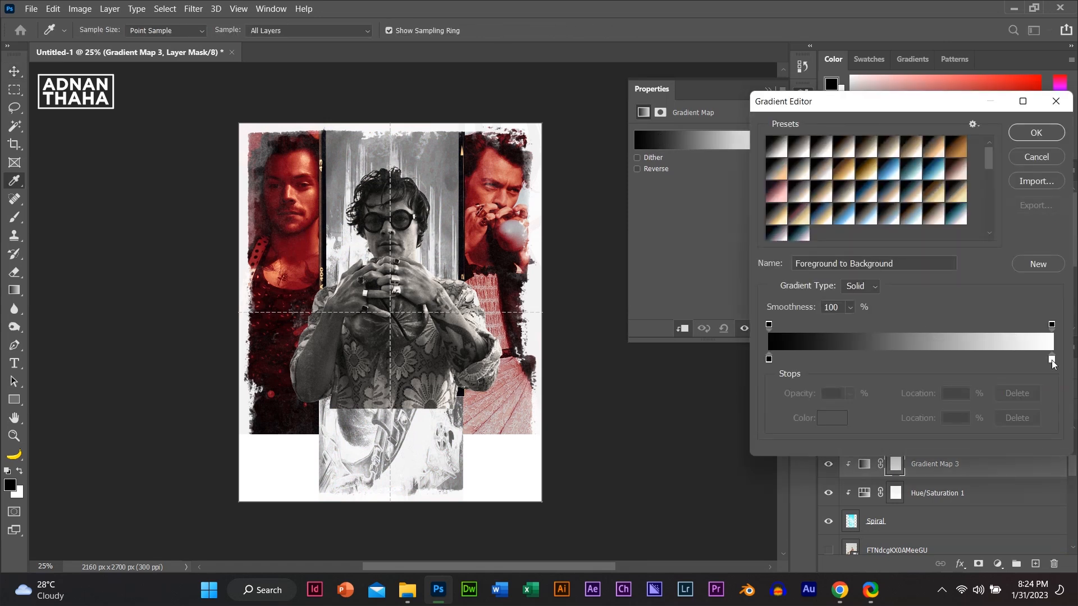
click(1052, 361)
click(830, 418)
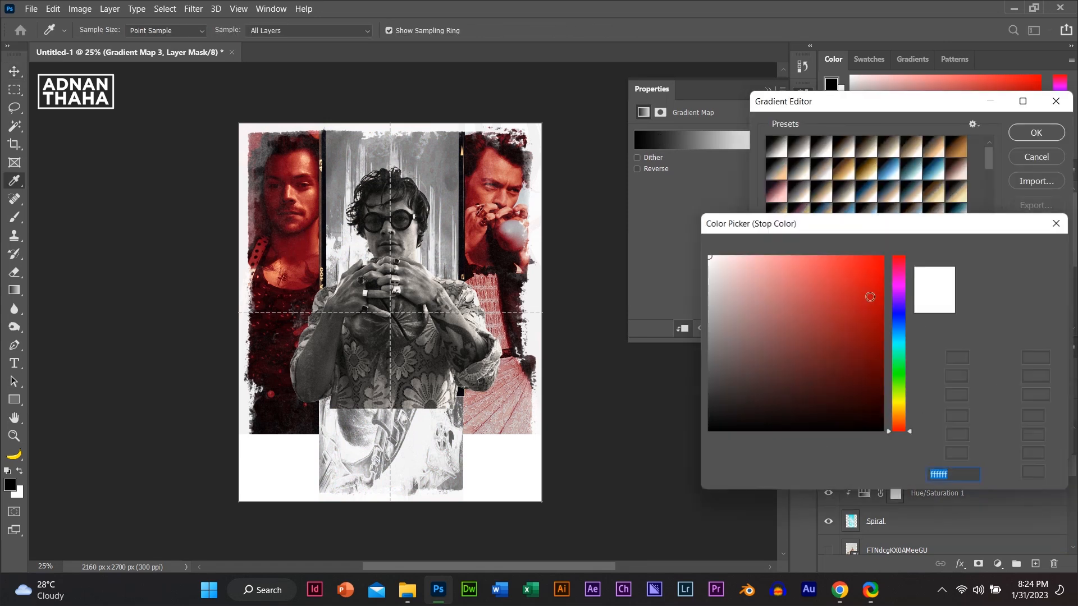
click(893, 275)
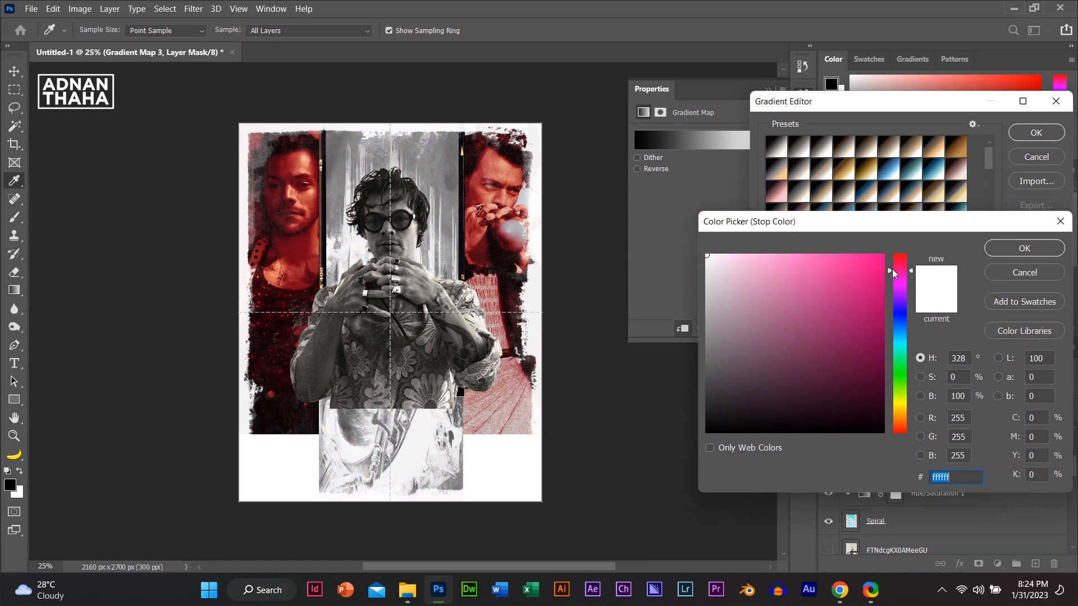
text(ff008a)
click(898, 263)
drag(898, 264, 898, 266)
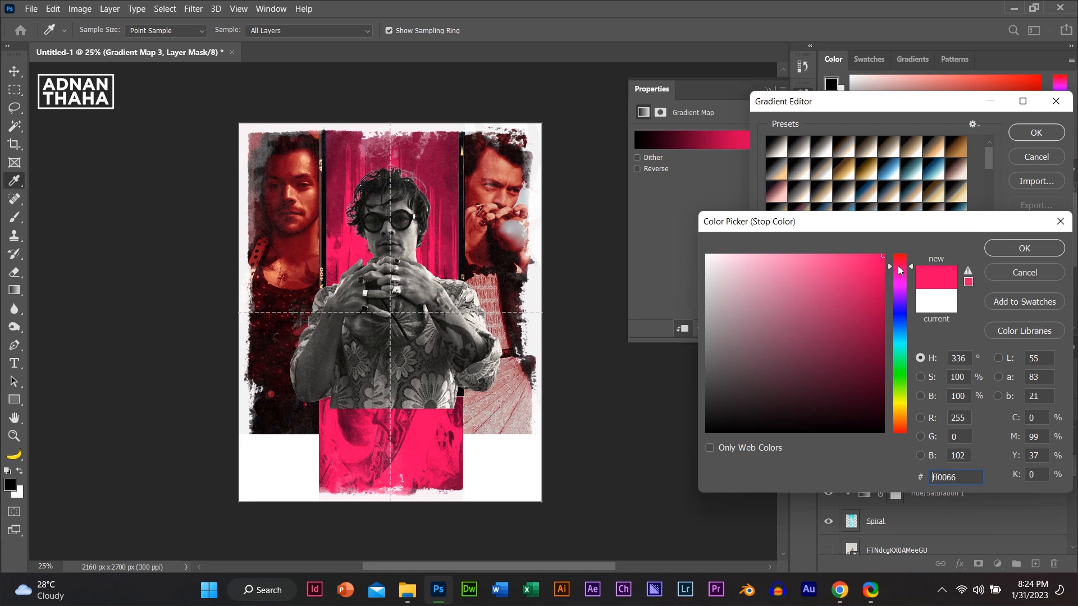
click(900, 261)
click(900, 262)
click(900, 262)
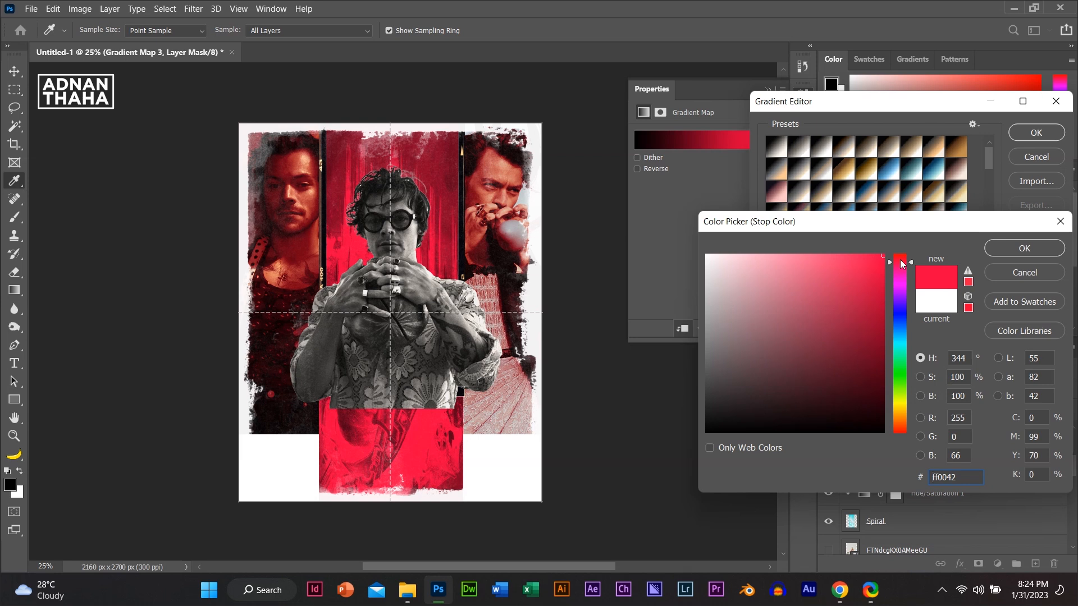
click(995, 247)
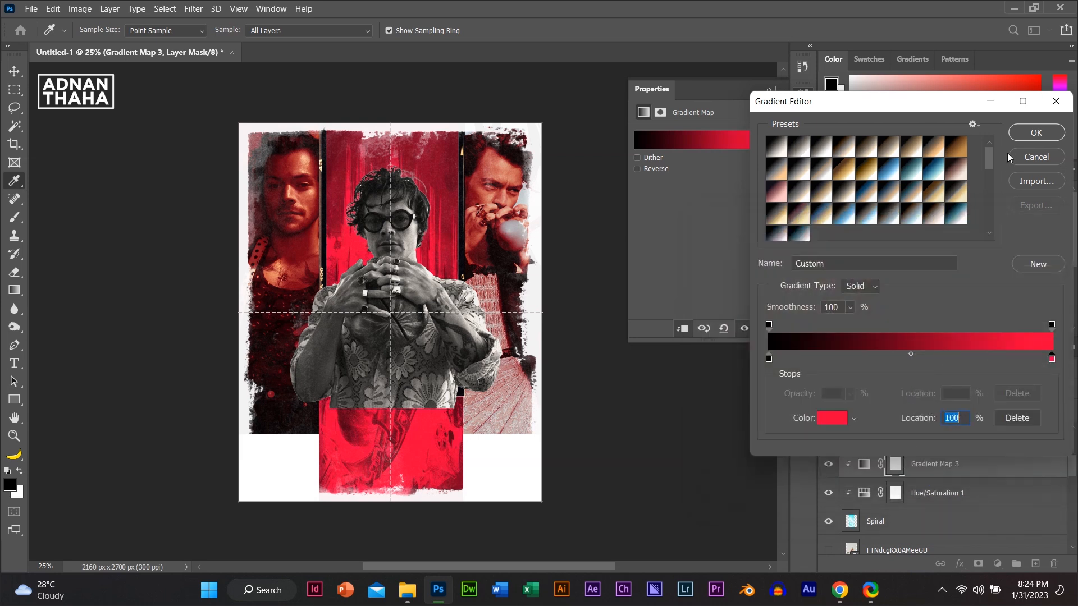
click(1034, 133)
- Blend the strip's gradient map in Multiply mode at 73% opacity
key(v)
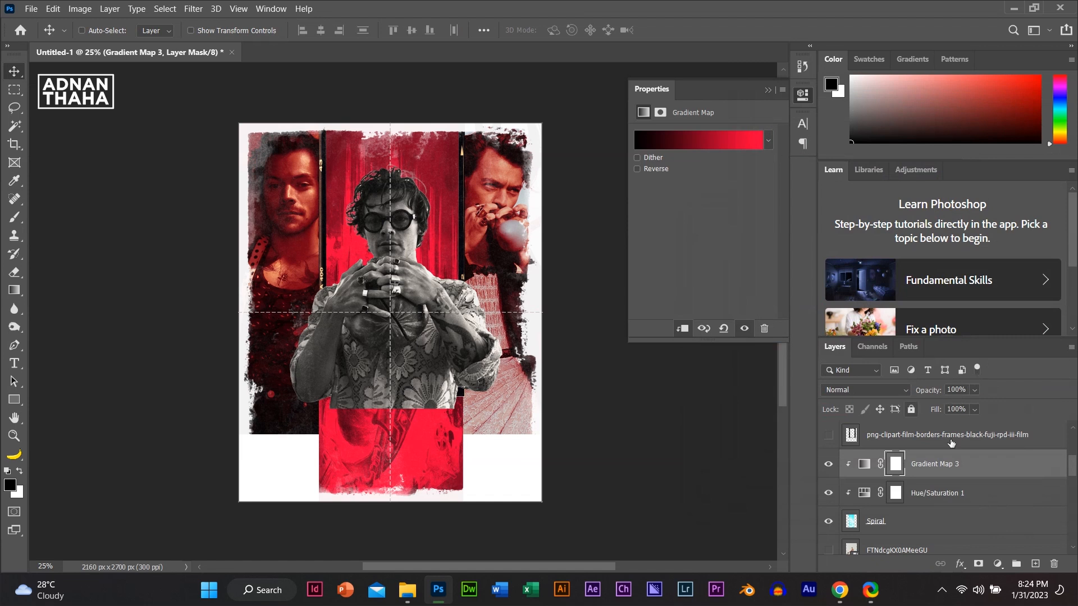
mouse_move(932, 391)
mouse_down()
mouse_move(916, 376)
mouse_move(934, 380)
mouse_move(924, 388)
mouse_up()
click(893, 389)
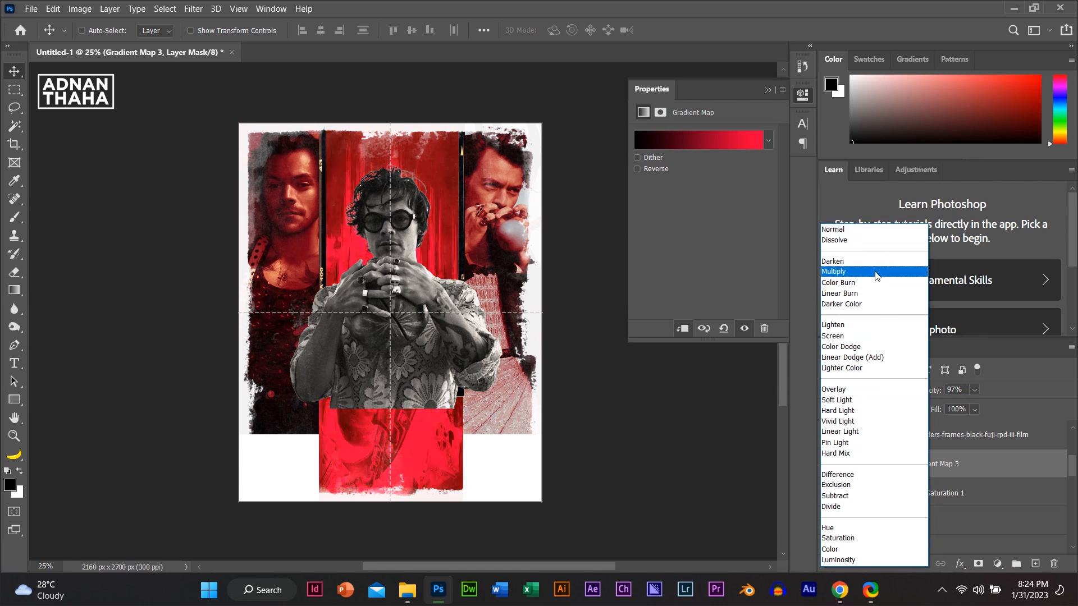
click(876, 275)
mouse_move(931, 391)
mouse_down()
mouse_move(877, 383)
mouse_move(915, 392)
mouse_up()
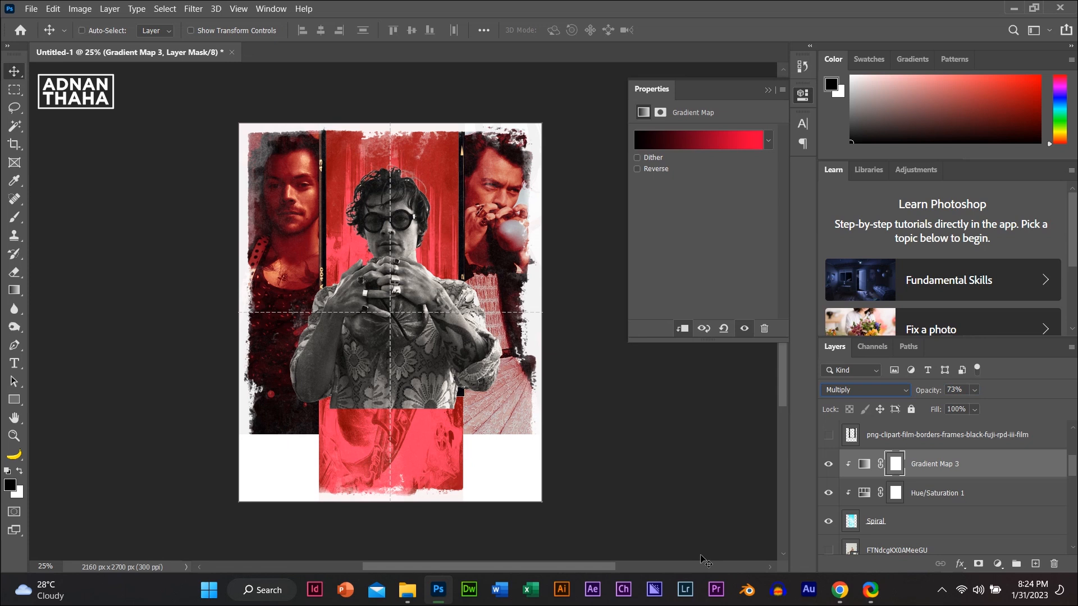
- Invert the dl.beatsnoop grunge texture layer and set its blend mode to Multiply at 95% opacity
key(ctrl)
click(894, 446)
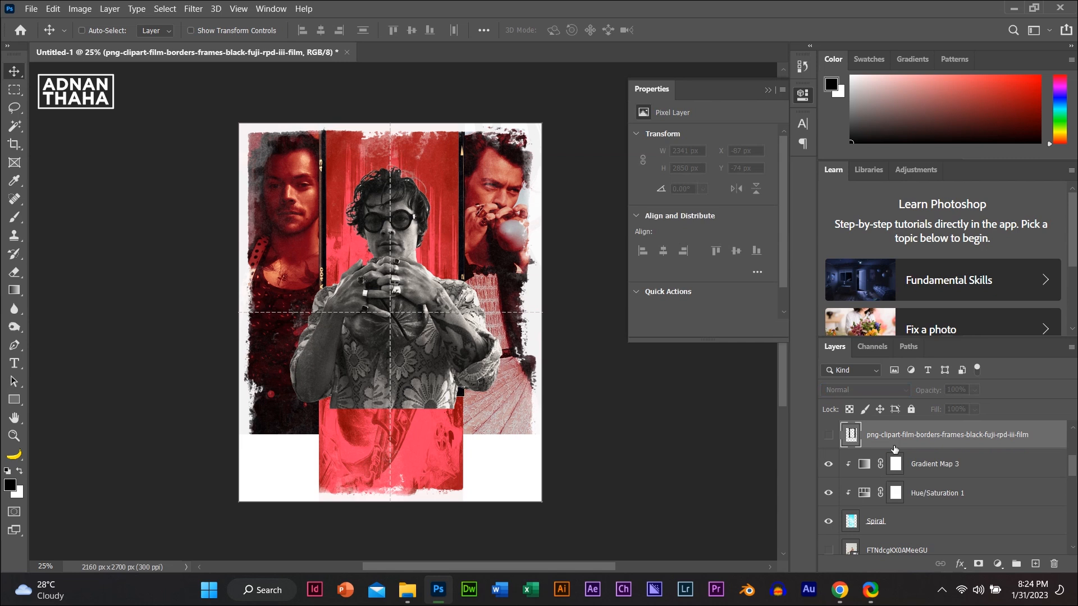
scroll(915, 468, down, 5)
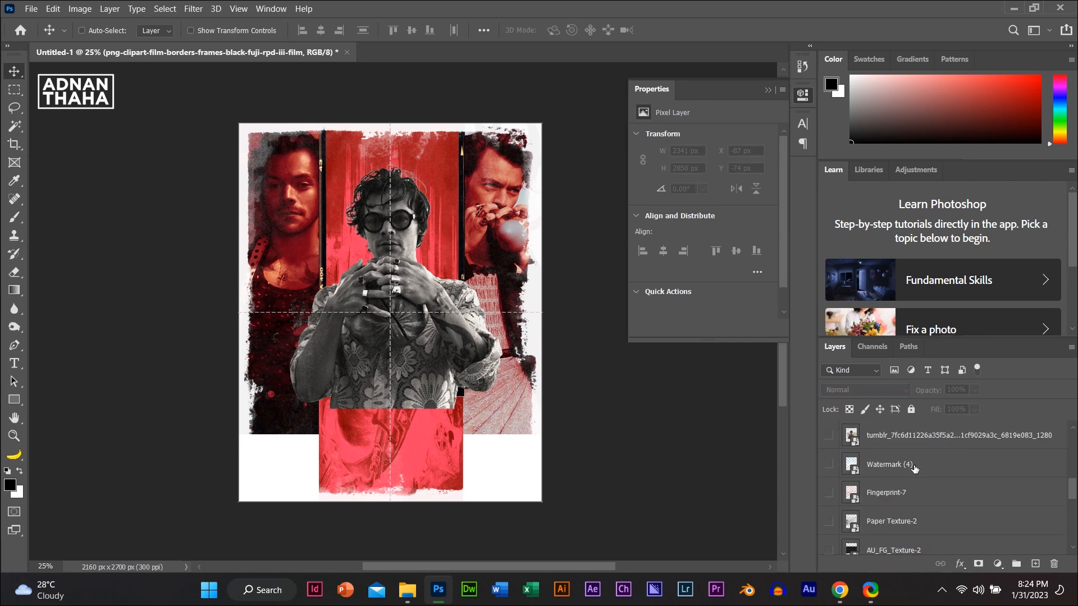
scroll(915, 468, up, 5)
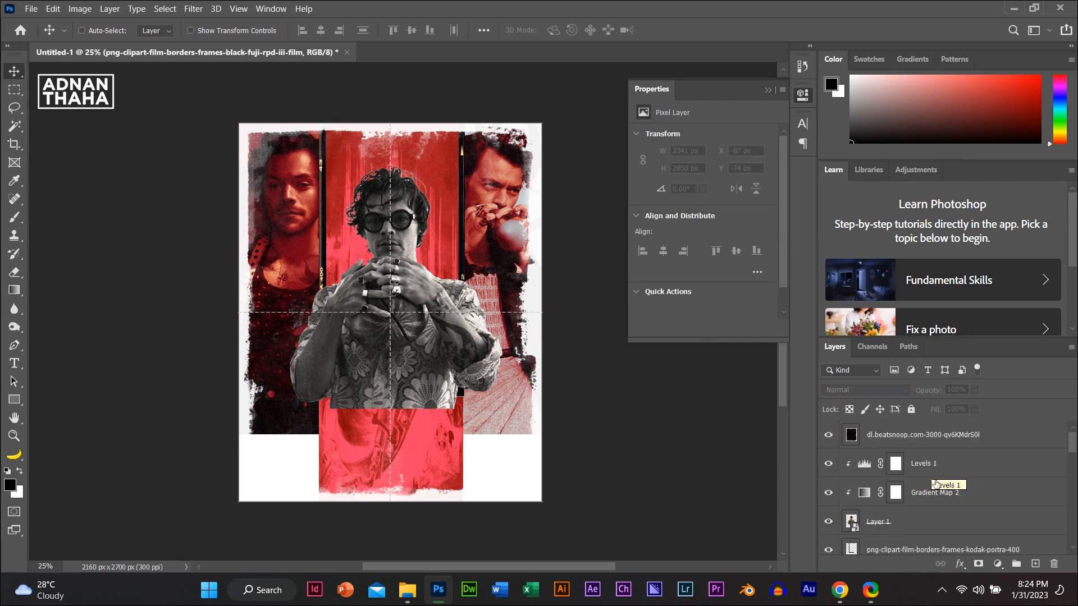
click(909, 443)
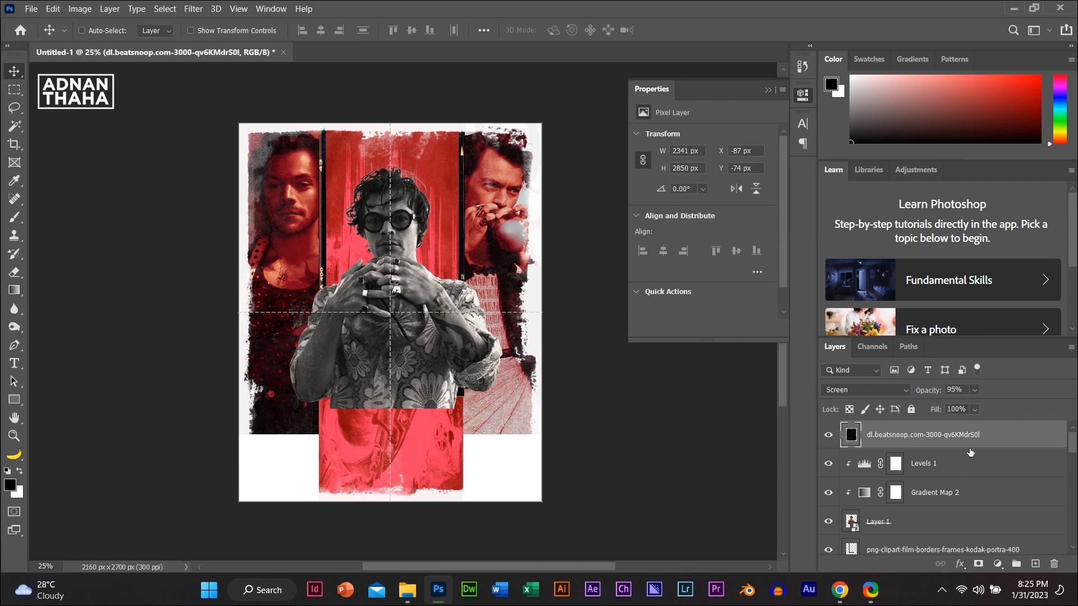
key(ctrl+i)
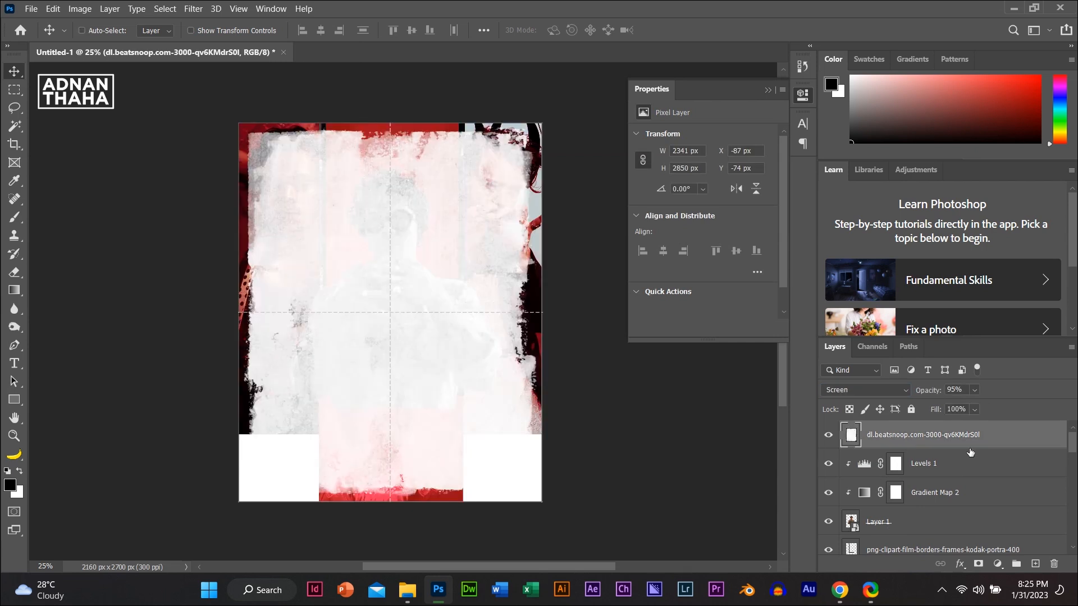
click(879, 391)
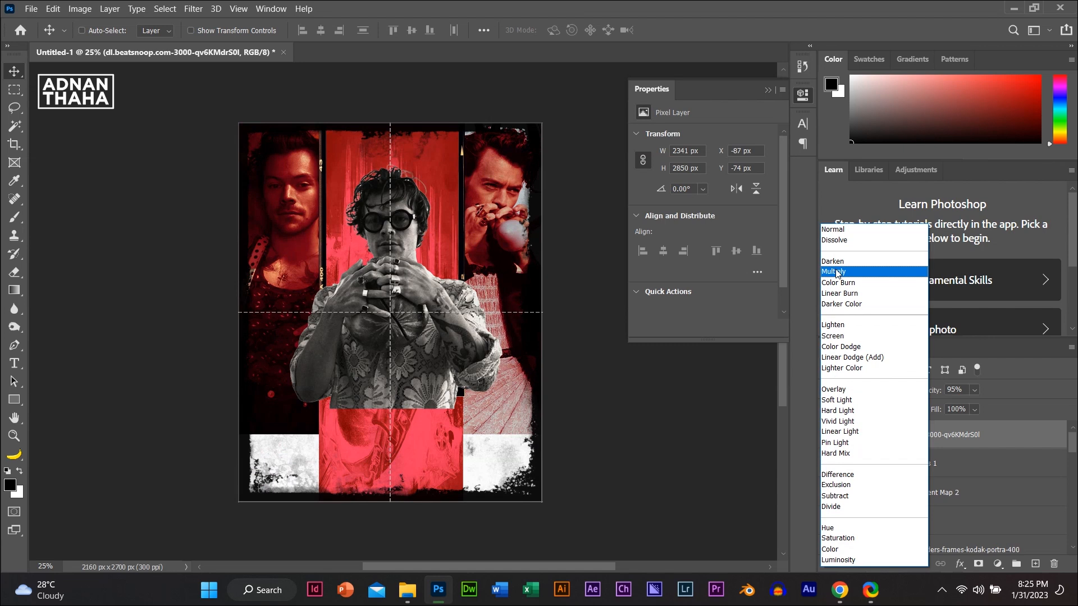
click(837, 273)
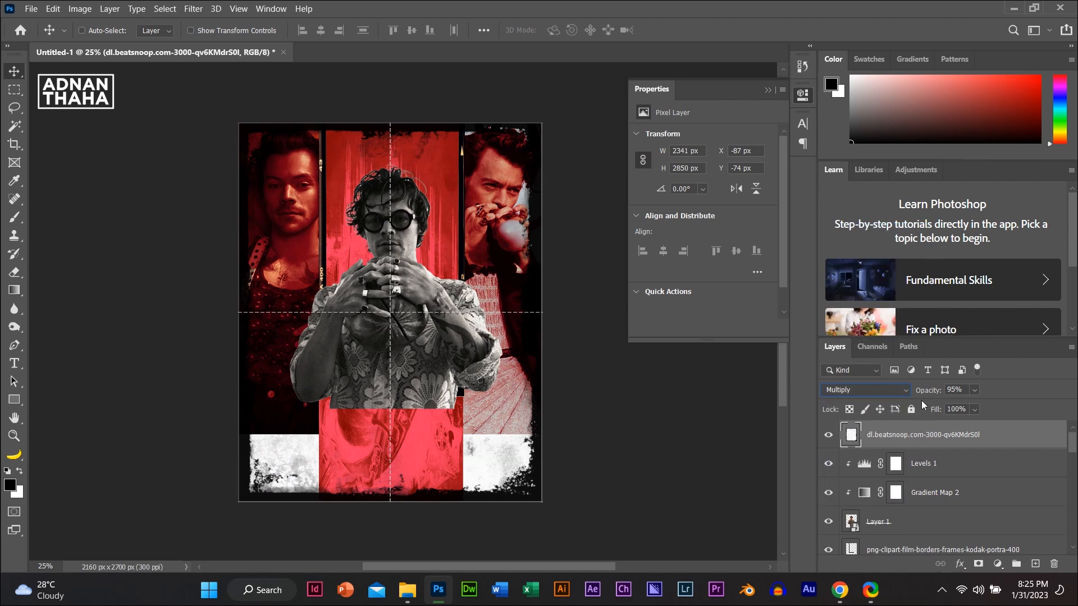
drag(923, 394, 926, 395)
- Show the FTNdcgKX0AMeeGU photo layer and move it directly below the Gradient Map 1 adjustment
scroll(941, 477, down, 5)
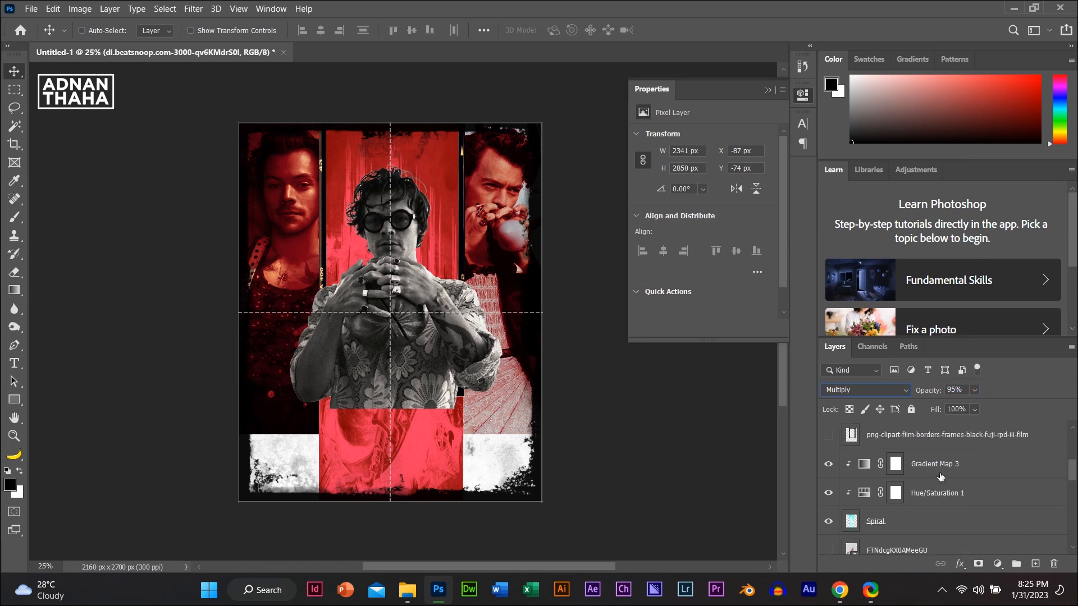
scroll(940, 476, up, 3)
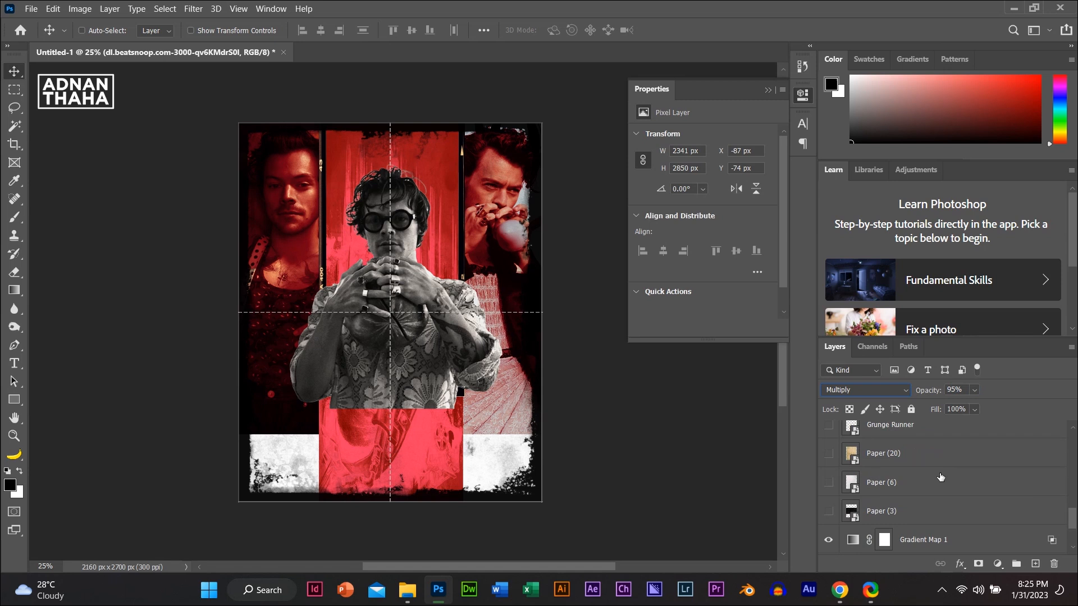
scroll(941, 477, down, 3)
scroll(903, 490, up, 10)
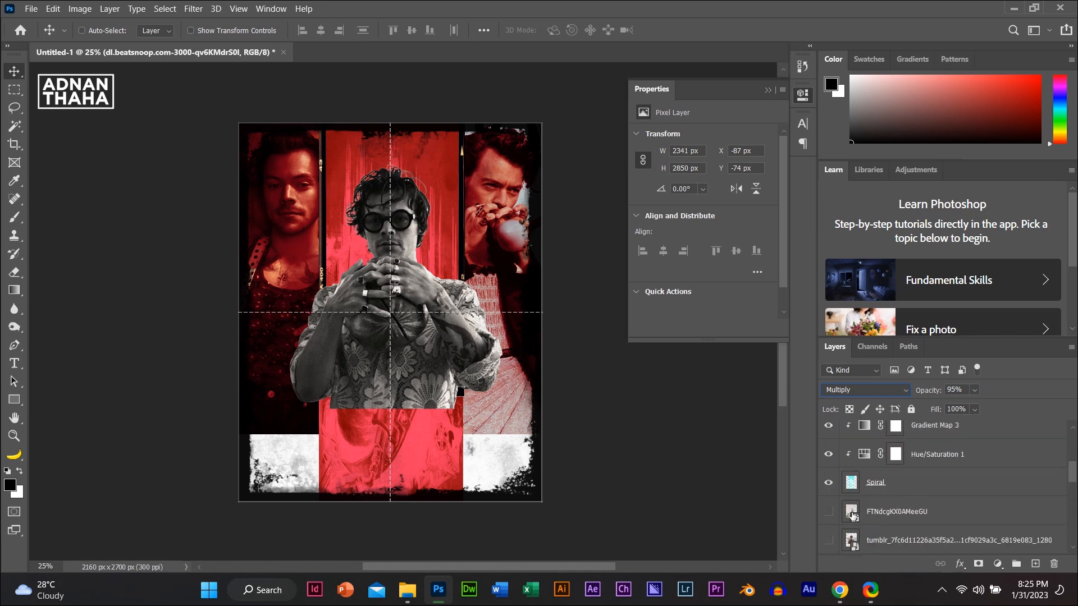
click(828, 513)
drag(886, 516, 871, 483)
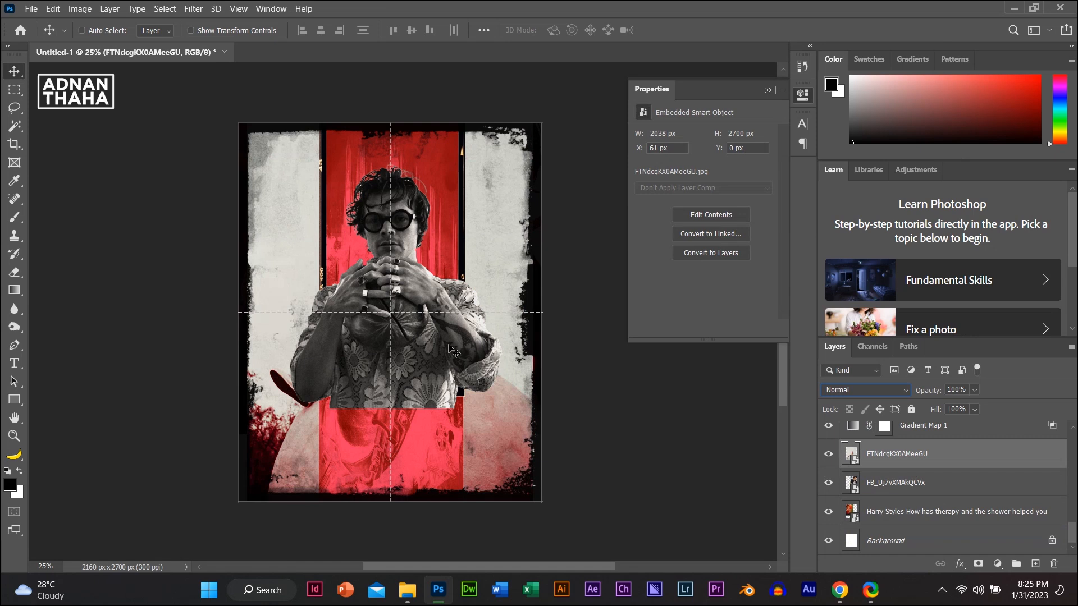
- Scale the seated-man photo down to about 1338 by 1624 px, rotated about -10 degrees, over the poster's lower-left corner
drag(452, 348, 309, 473)
key(ctrl+t)
drag(396, 444, 390, 392)
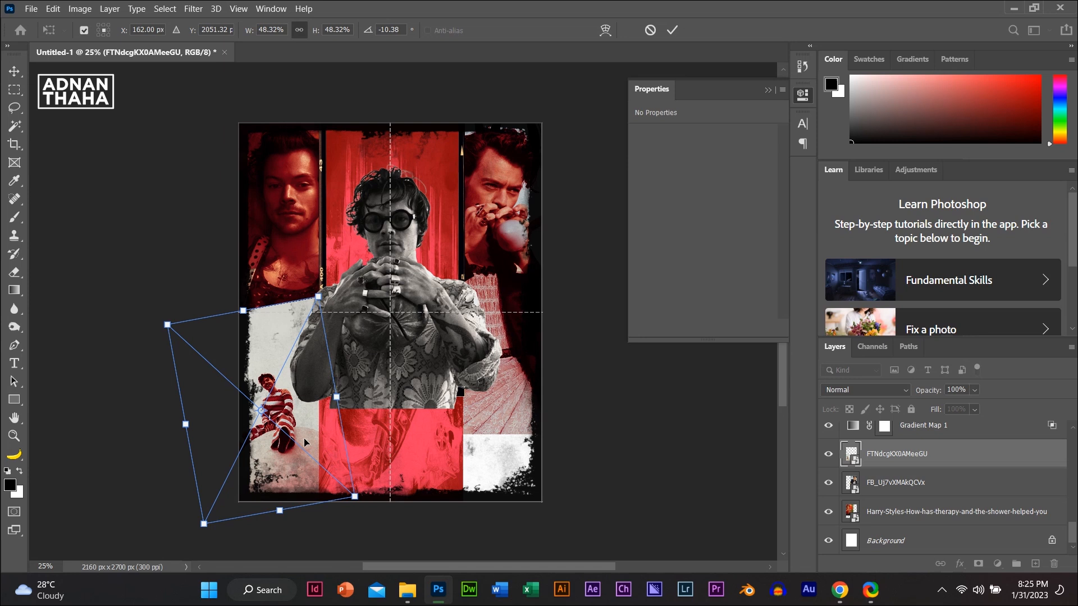
drag(304, 438, 312, 444)
key(Return)
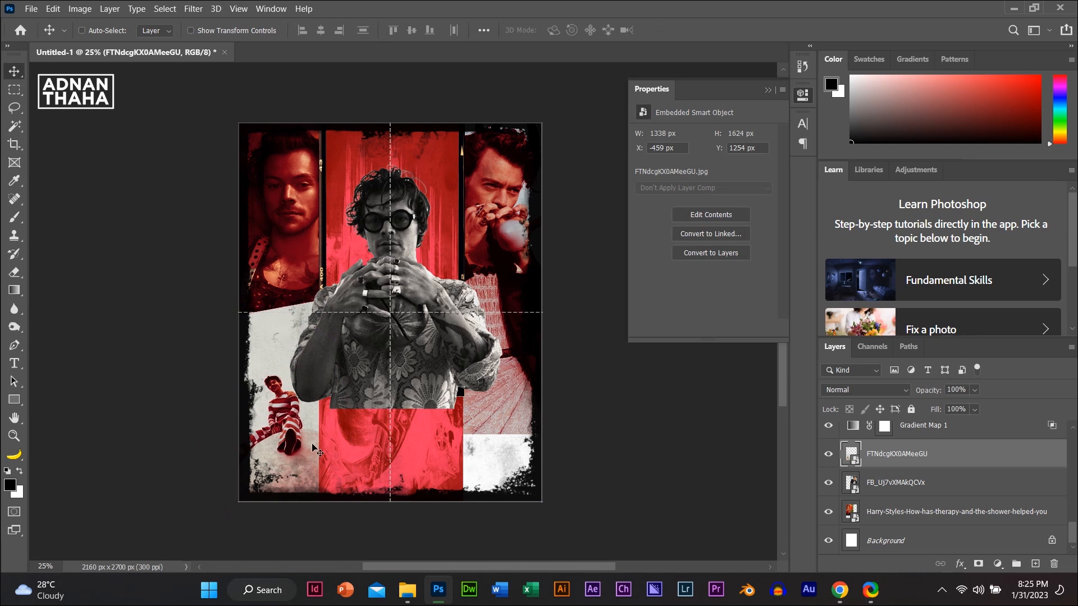
- Rasterize the seated-man photo and cut away its upper part along a slanted Polygonal Lasso selection, then deselect
right_click(880, 456)
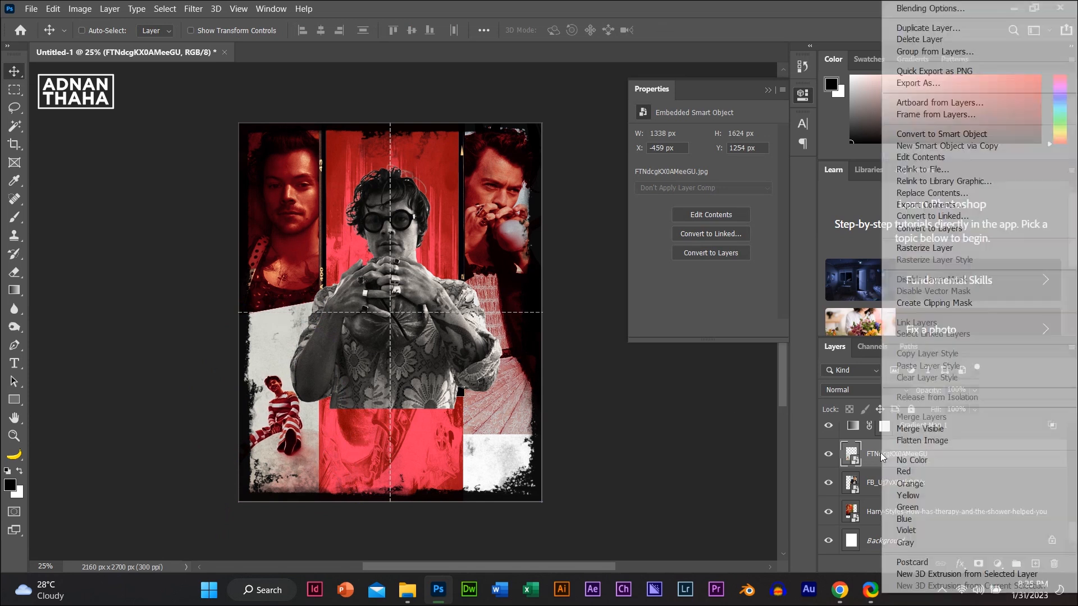
click(924, 248)
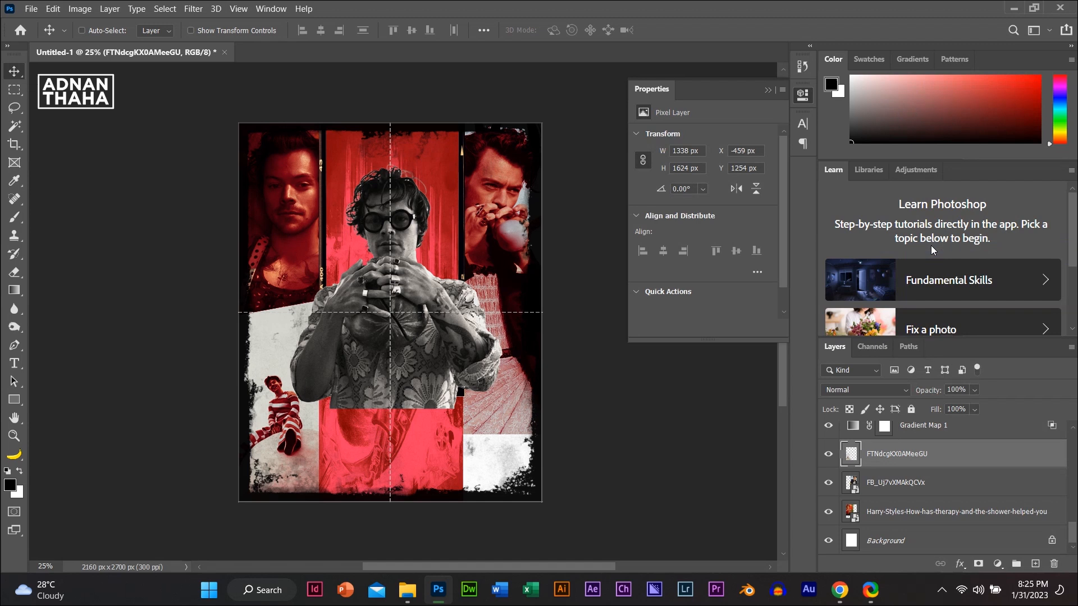
right_click(14, 107)
click(51, 117)
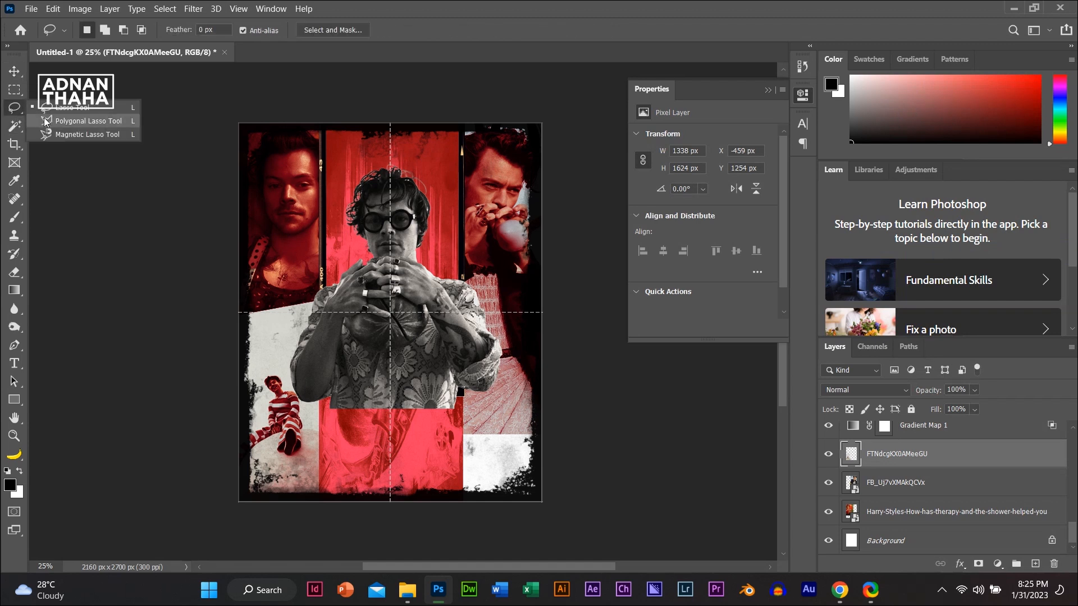
key(Caps_Lock)
click(228, 372)
click(368, 340)
click(368, 245)
click(239, 261)
click(225, 355)
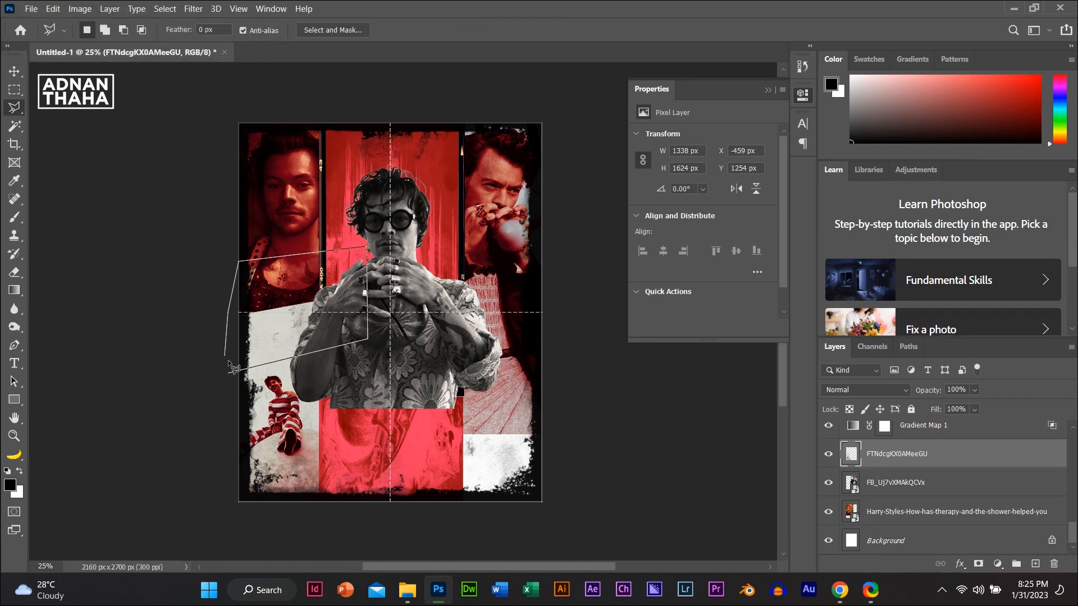
click(229, 370)
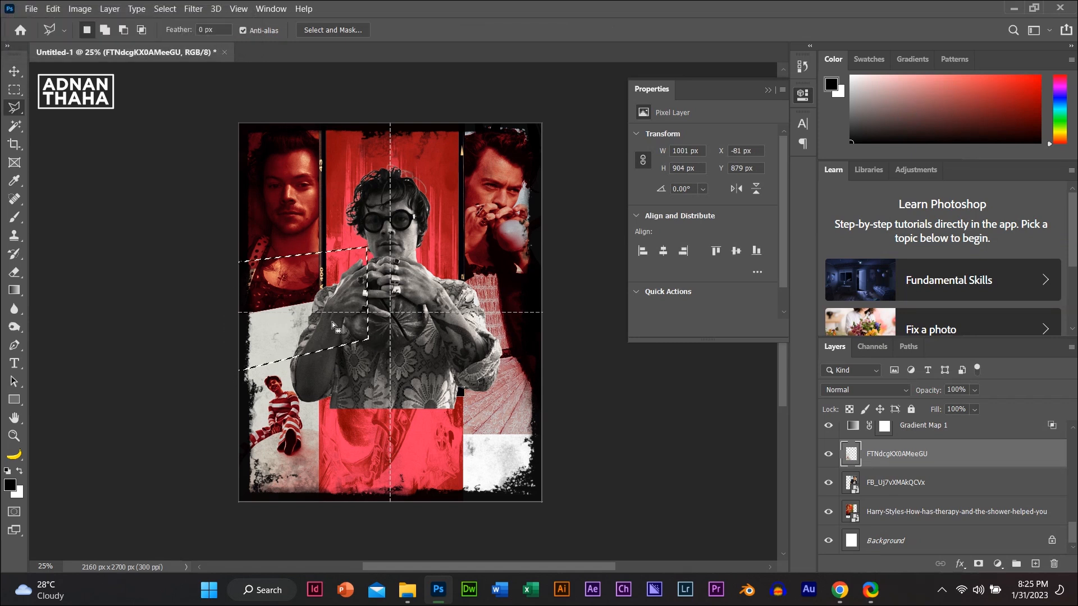
click(16, 88)
key(ctrl+d)
- Nudge the trimmed seated-man photo up and left to X -479 px, Y 1369 px
click(14, 72)
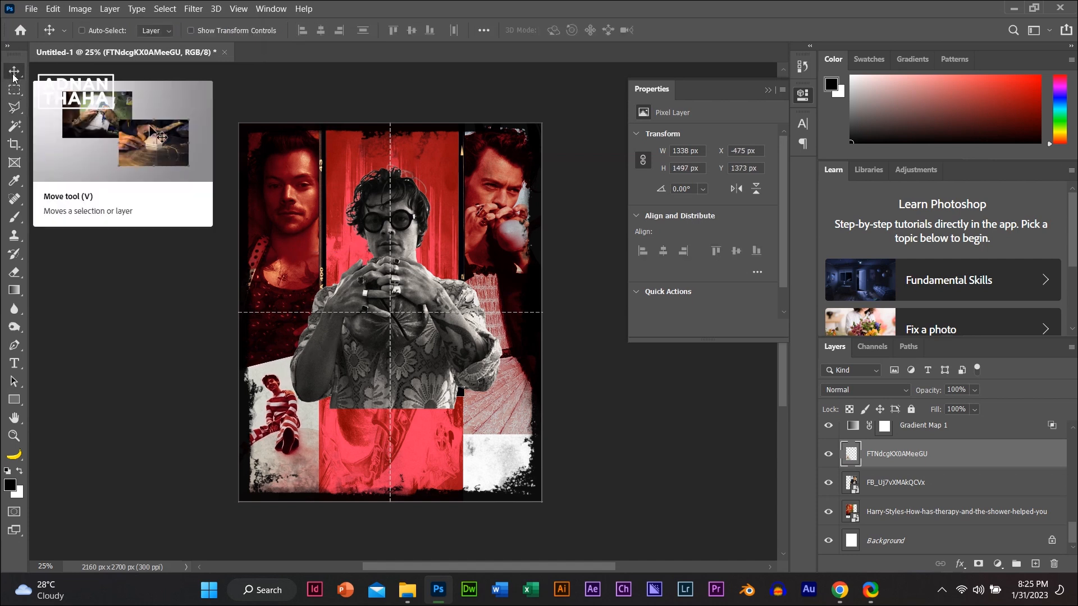
key(Up)
key(Left)
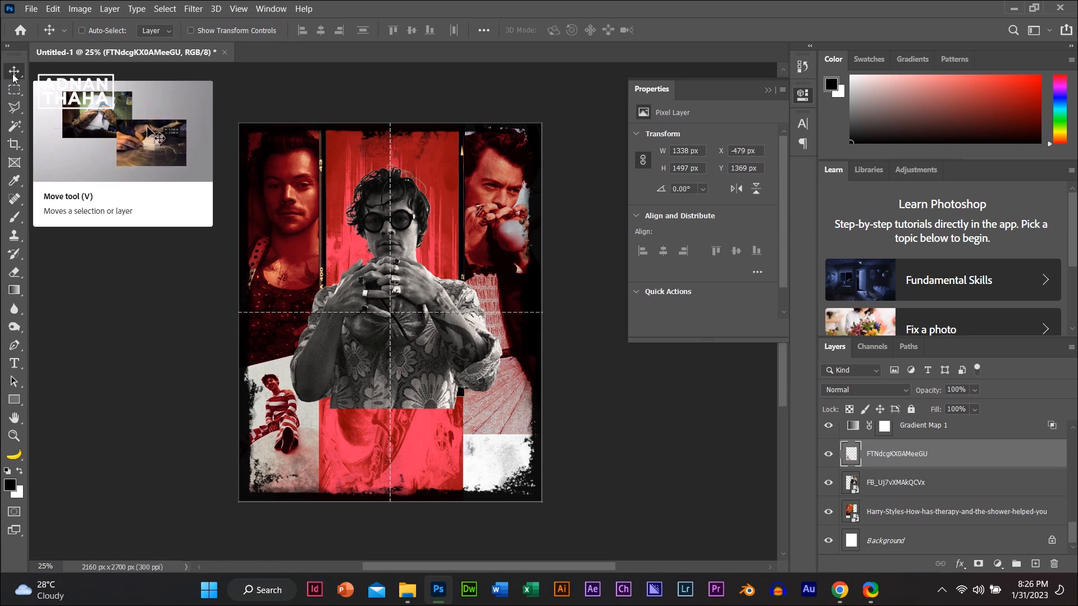
- Duplicate the seated-man photo, flip the copy horizontally and place it over the poster's lower-right corner
drag(287, 449, 490, 446)
key(ctrl+t)
right_click(491, 444)
click(560, 425)
drag(508, 424, 546, 429)
key(Return)
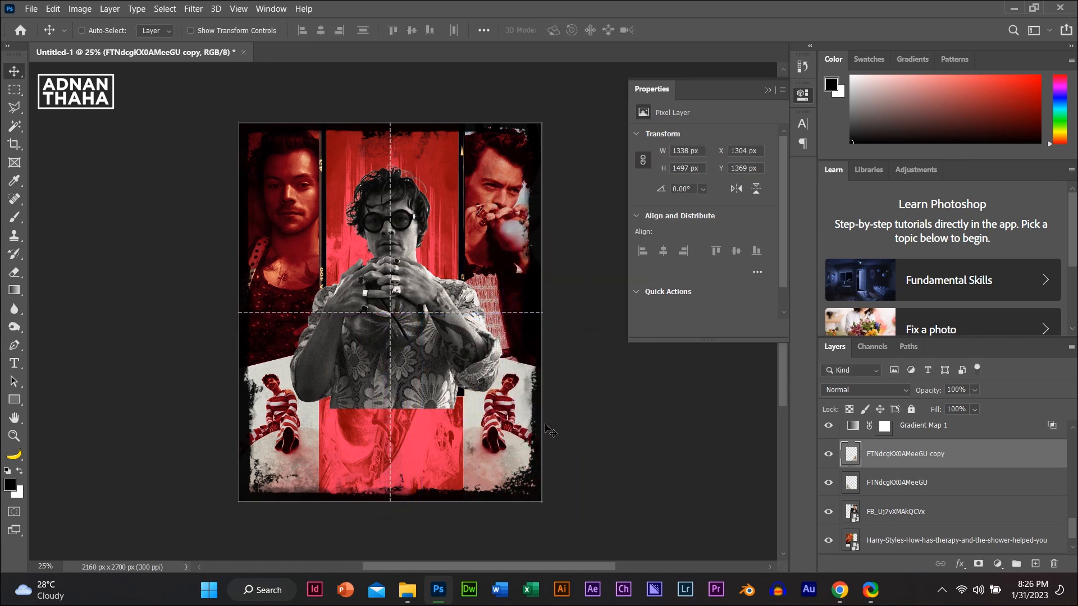
- Nudge the mirrored seated-man copy right to an X position of 1308 px
key(Right)
key(Right)
key(Right)
key(Right)
key(Down)
key(Down)
key(Down)
key(Down)
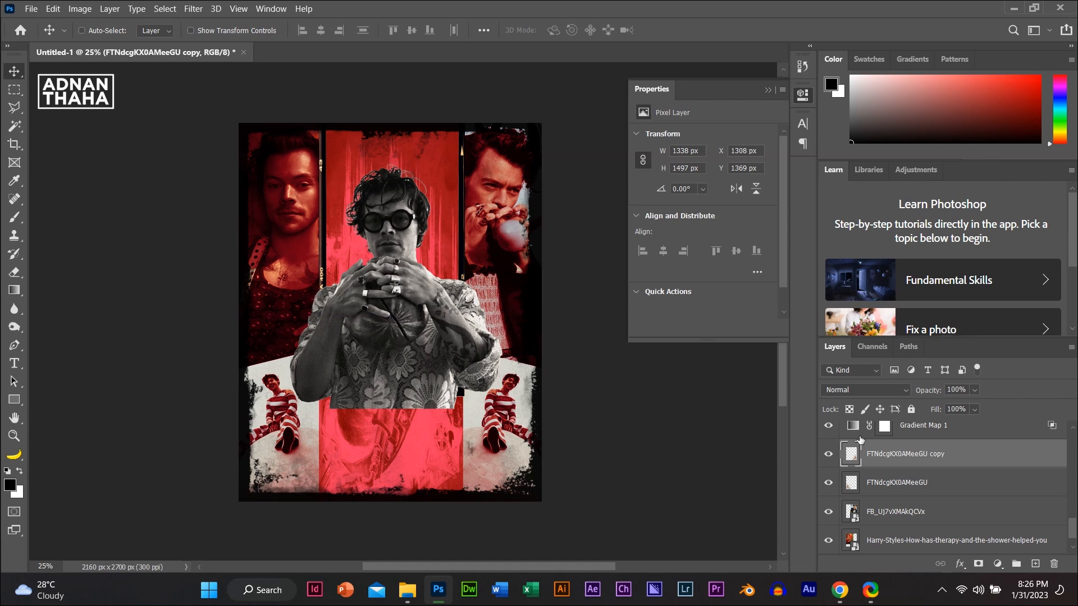
scroll(868, 454, up, 5)
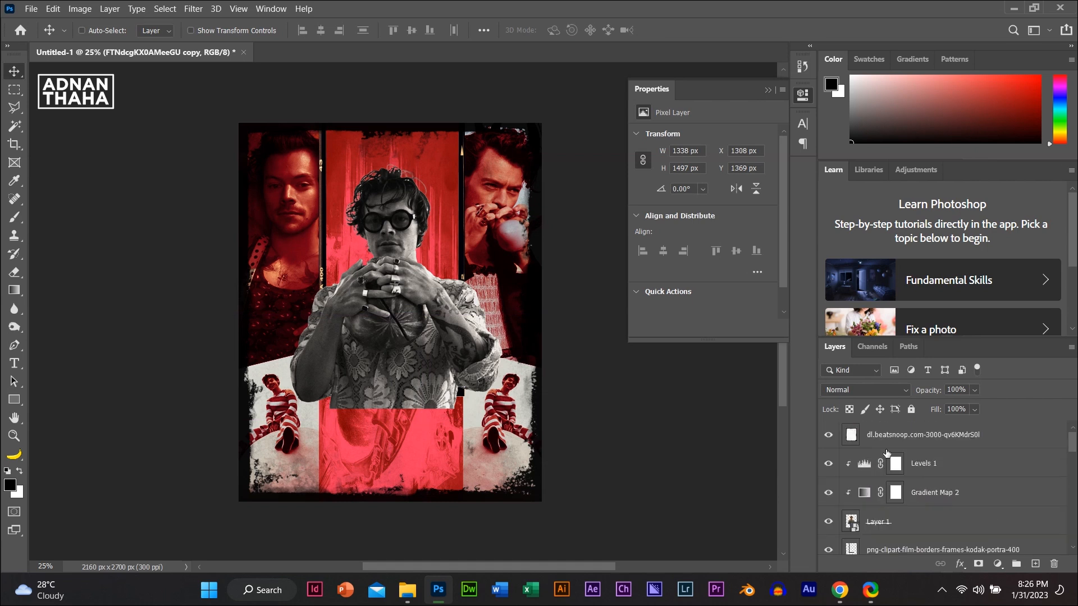
- Add the white text "happy b'day" in 38 pt Century Gothic, layered above the grunge frame texture
click(891, 446)
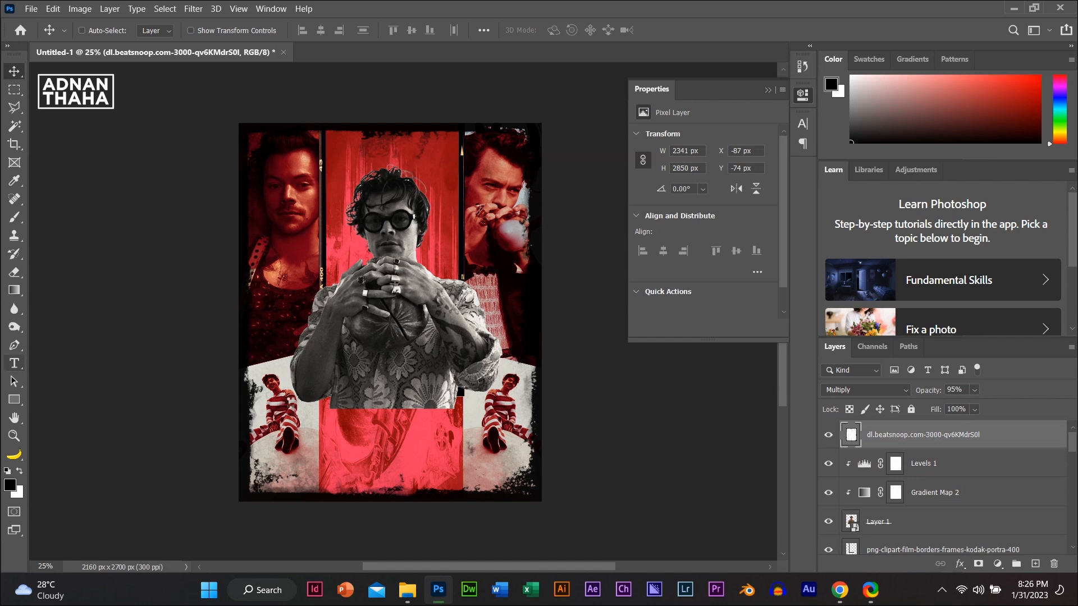
click(14, 364)
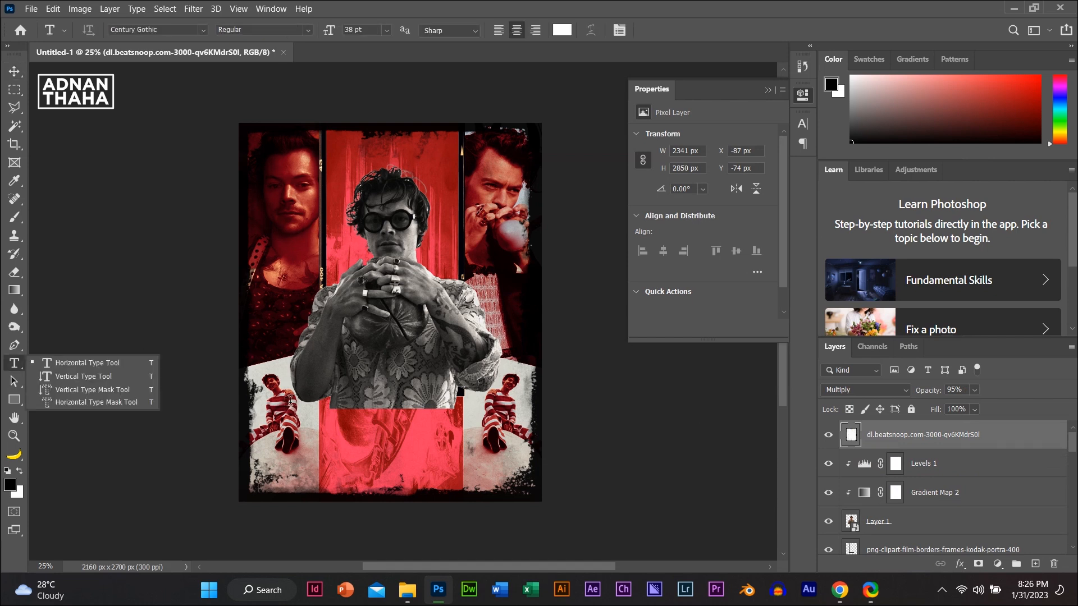
click(346, 418)
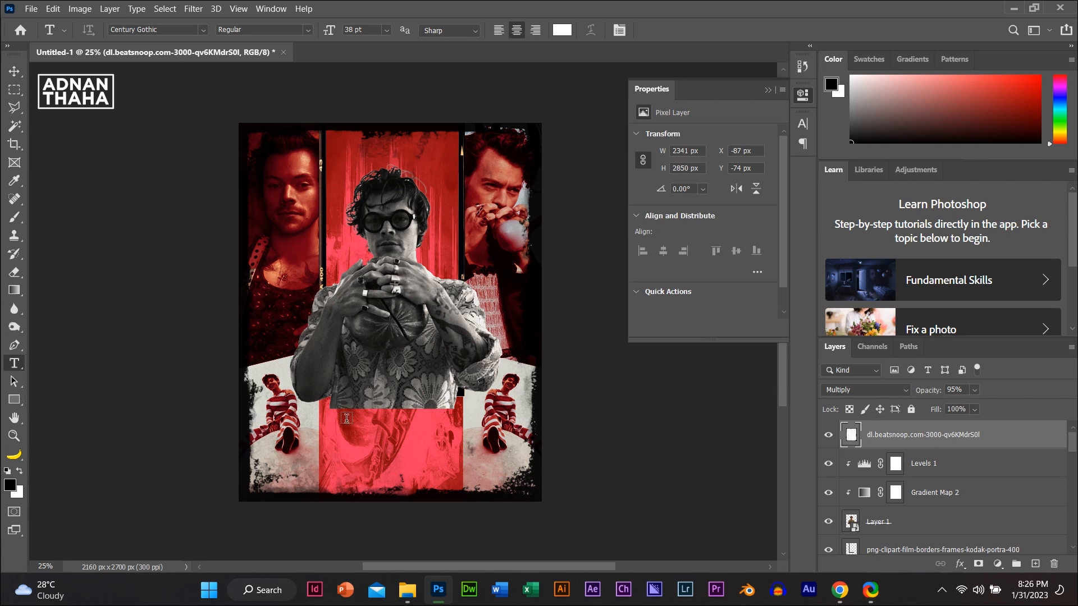
click(346, 418)
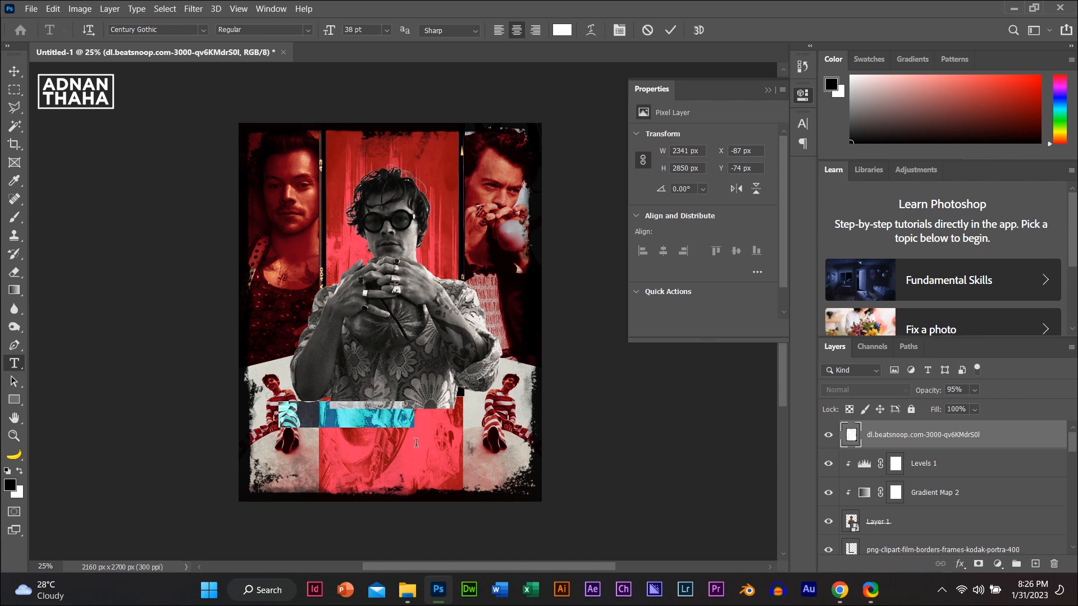
text(happ)
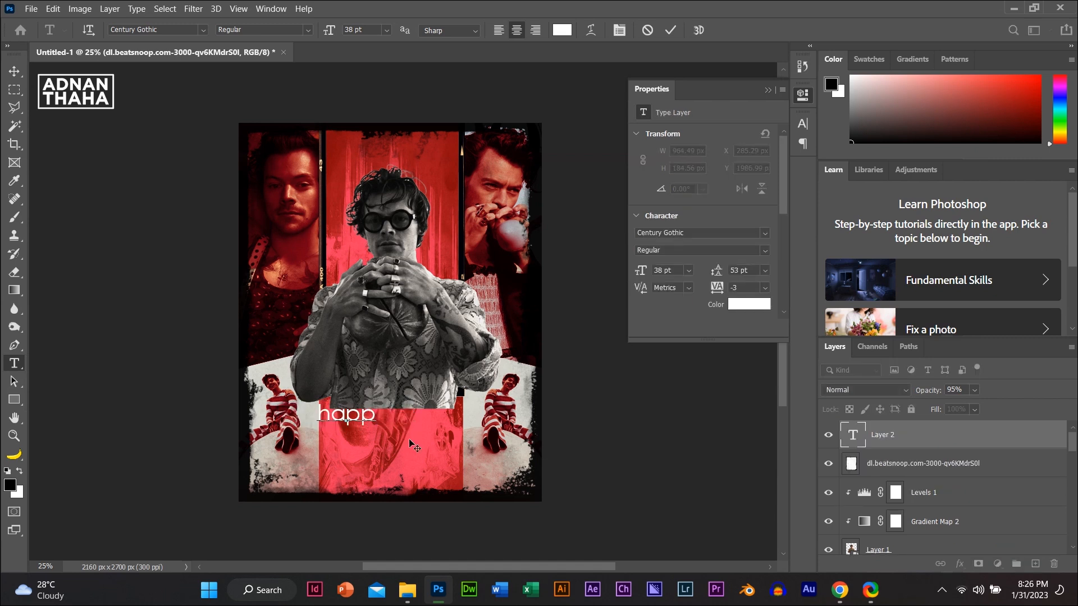
text(y b)
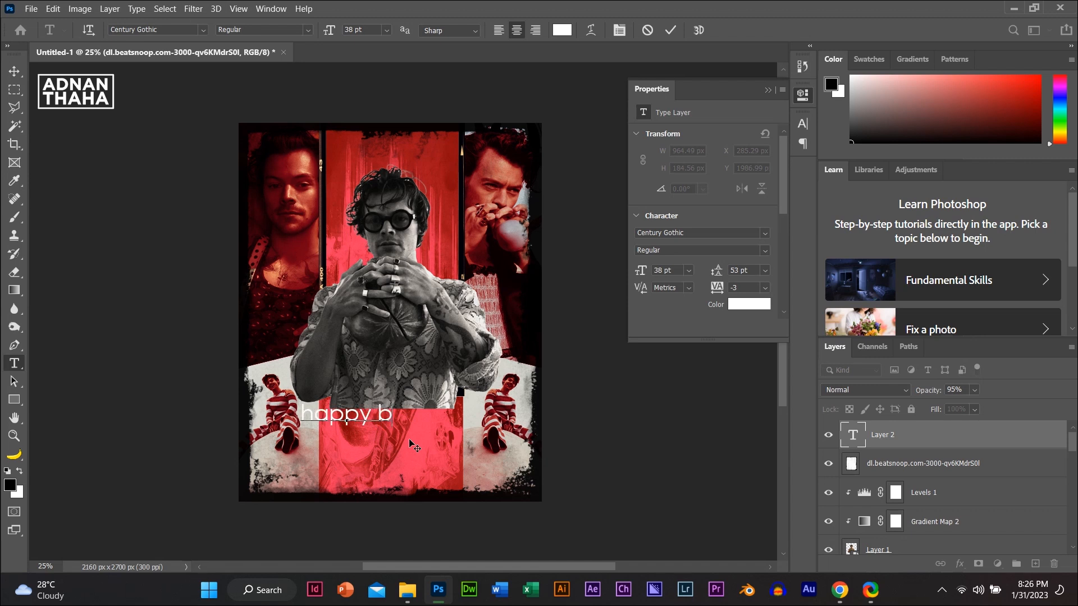
text('day)
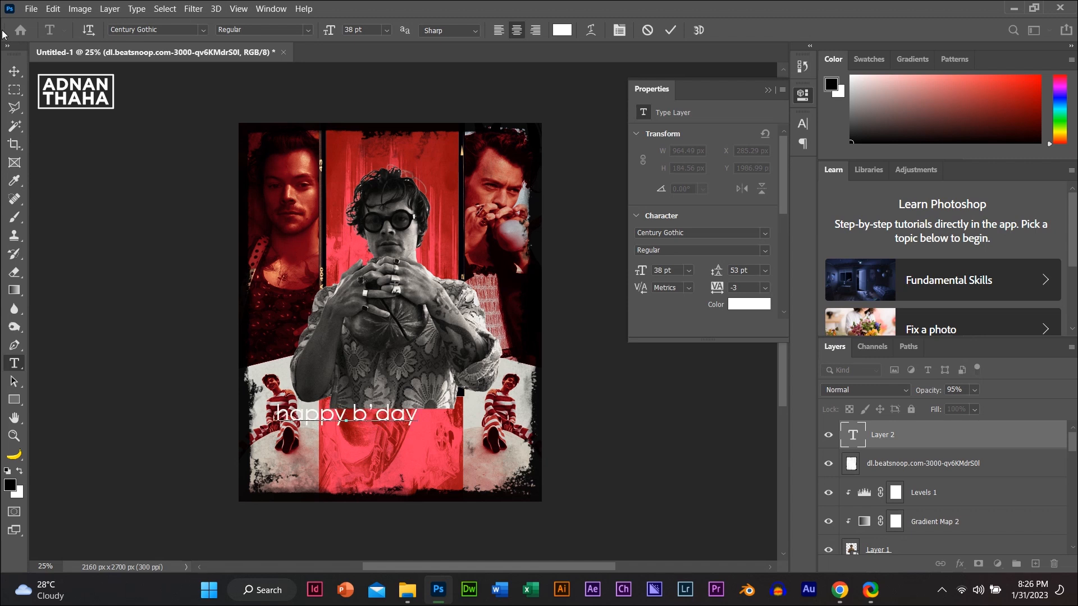
- Move the "happy b'day" text up and right onto the cut-out man's lower shirt
click(15, 70)
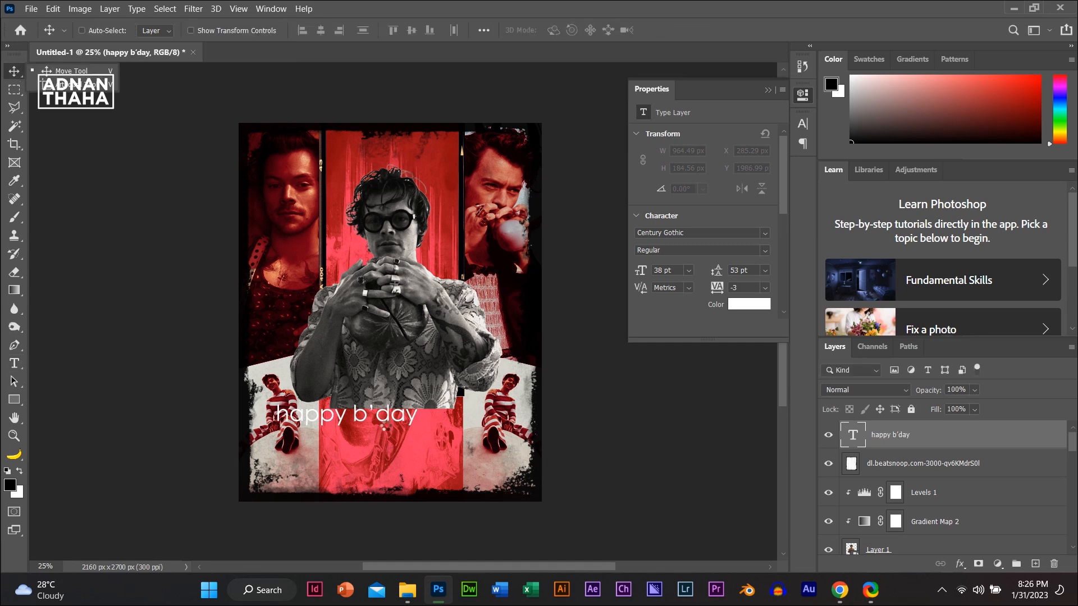
drag(411, 425, 431, 383)
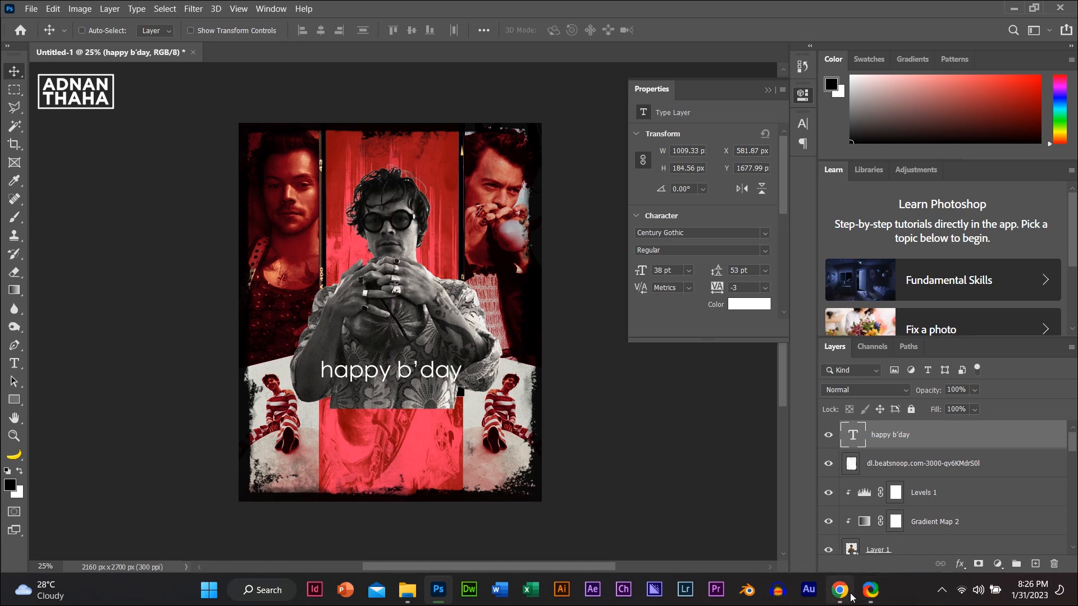
mouse_move(850, 598)
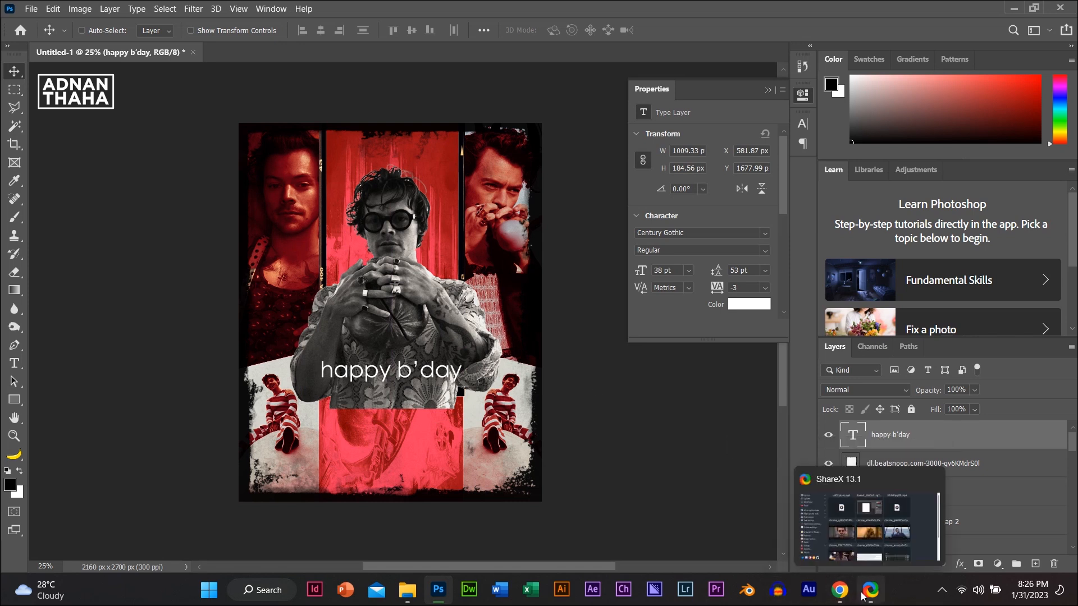
mouse_move(408, 589)
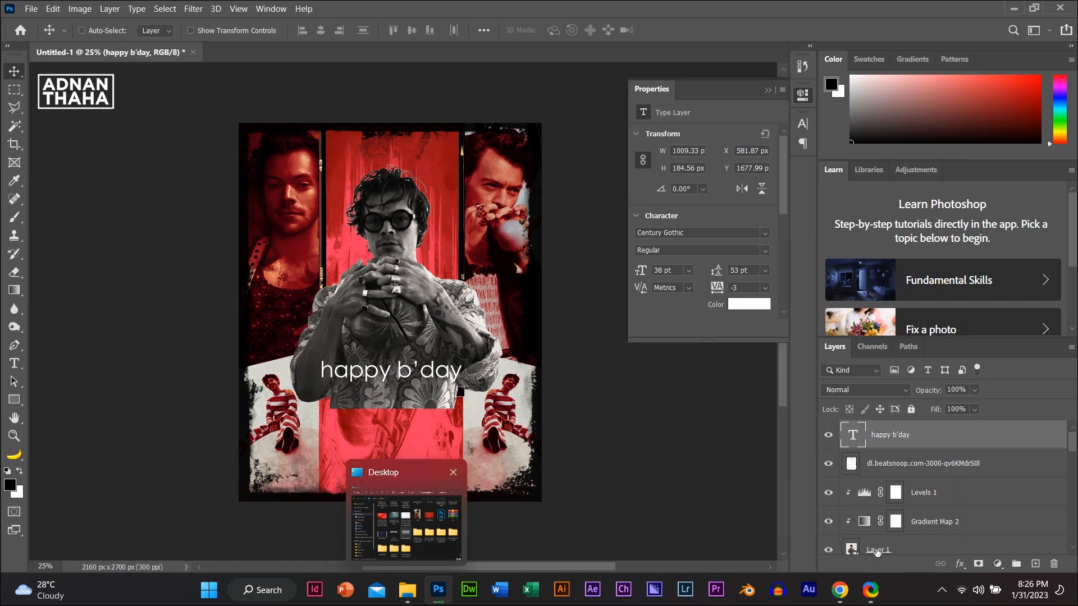
- Add a separate text line reading "Harry Styles" below the "happy b'day" text
key(t)
click(364, 413)
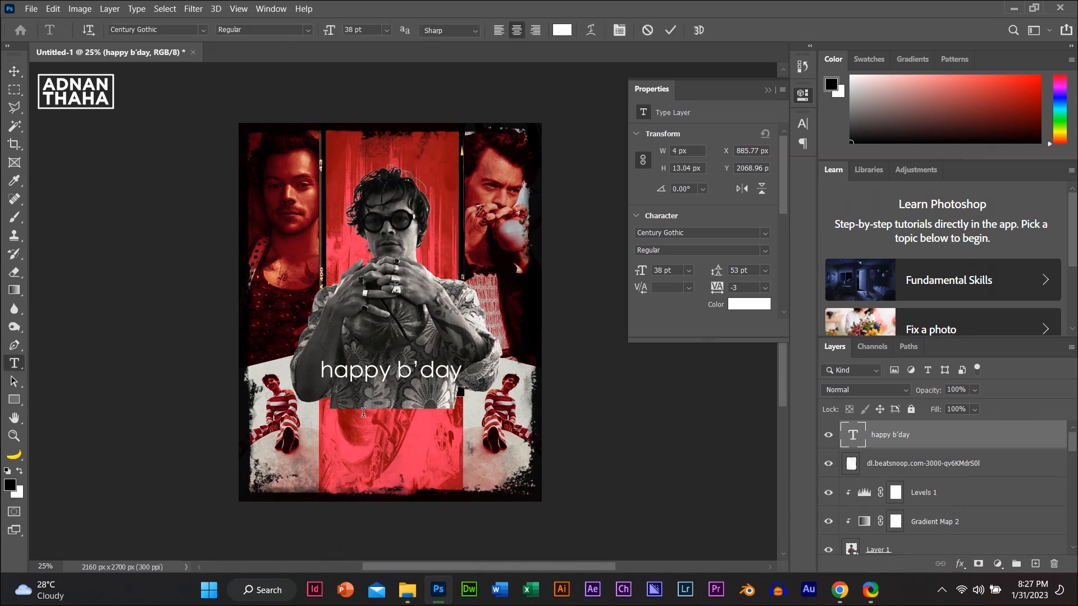
key(Caps_Lock)
key(Caps_Lock)
key(BackSpace)
text(Harry)
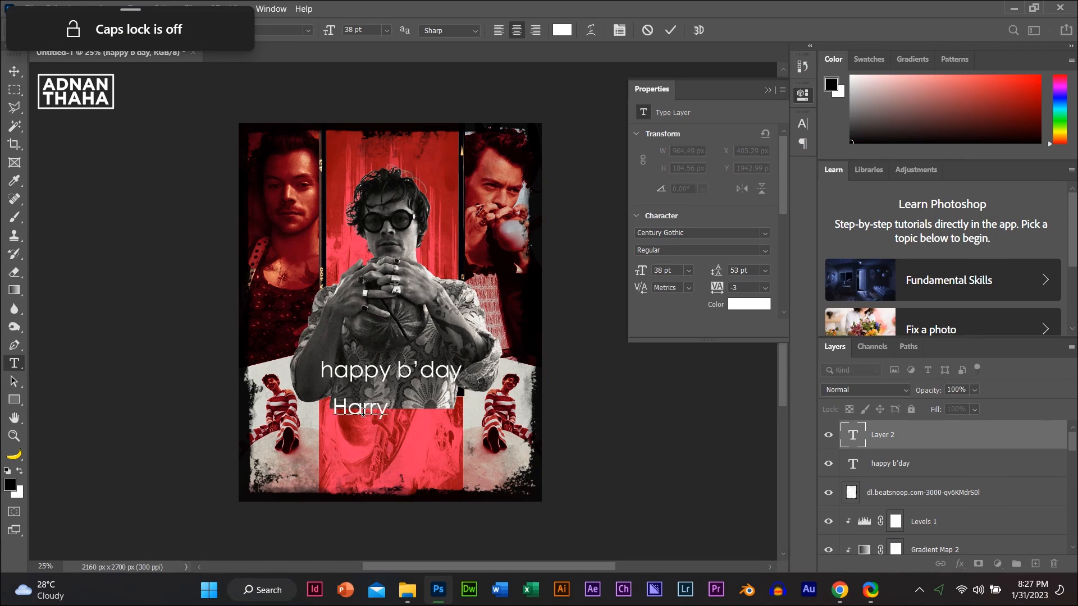
key(Caps_Lock)
text(S)
key(Caps_Lock)
text(tyles)
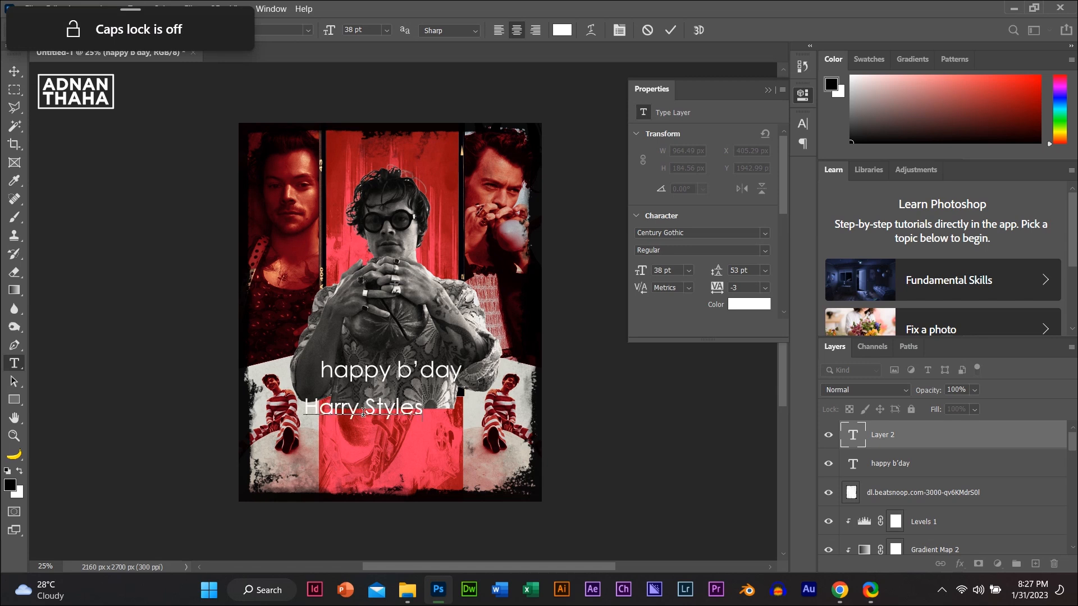
- Set all of the "Harry Styles" text in the Astrella Regular font at 67 pt
key(shift+Left)
key(shift+Left)
key(shift+Left)
key(shift+Left)
key(shift+Left)
key(shift+Left)
key(shift+Left)
key(shift+Left)
key(shift+Left)
key(shift+Left)
key(shift+Left)
key(shift+Left)
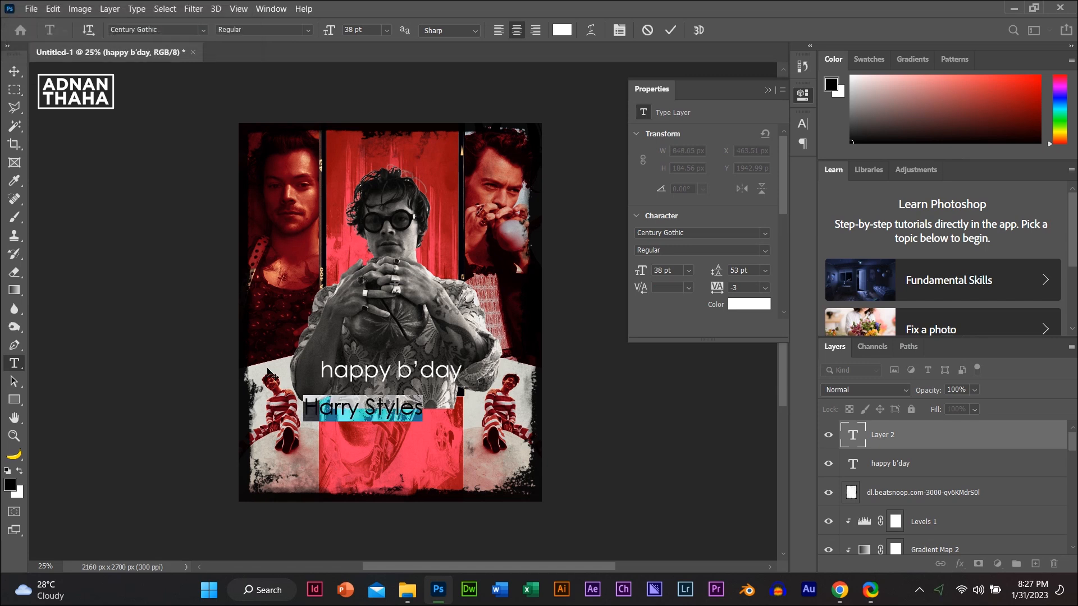
click(263, 9)
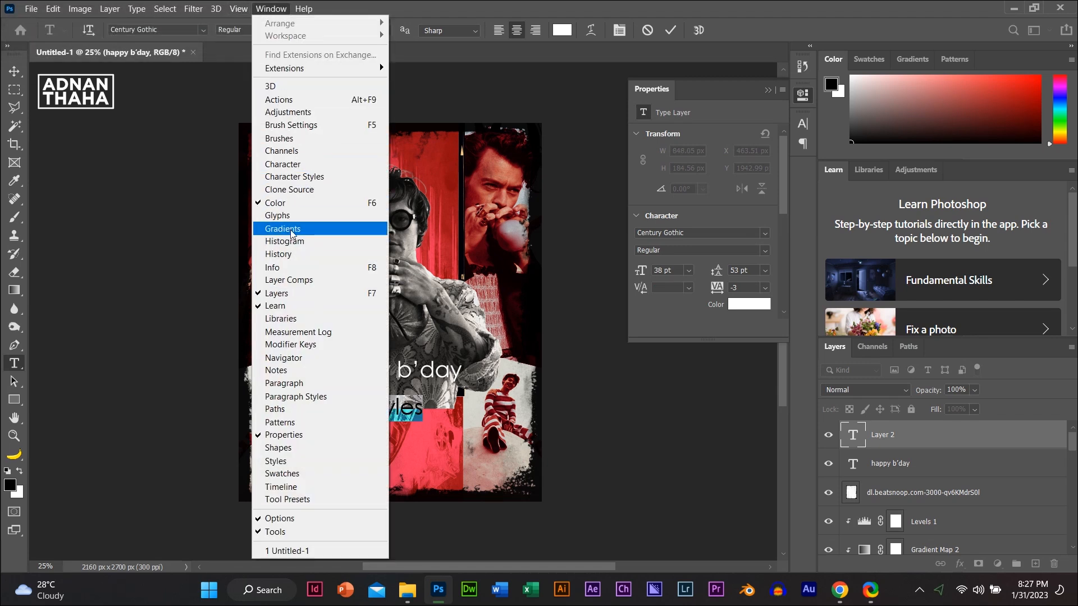
click(295, 164)
click(674, 142)
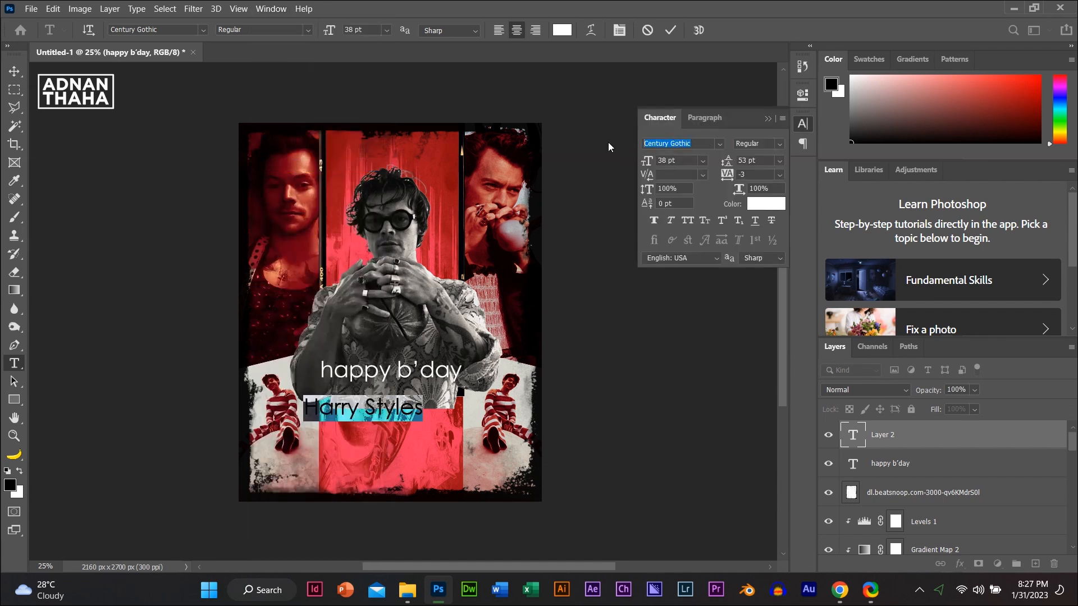
text(Astrella)
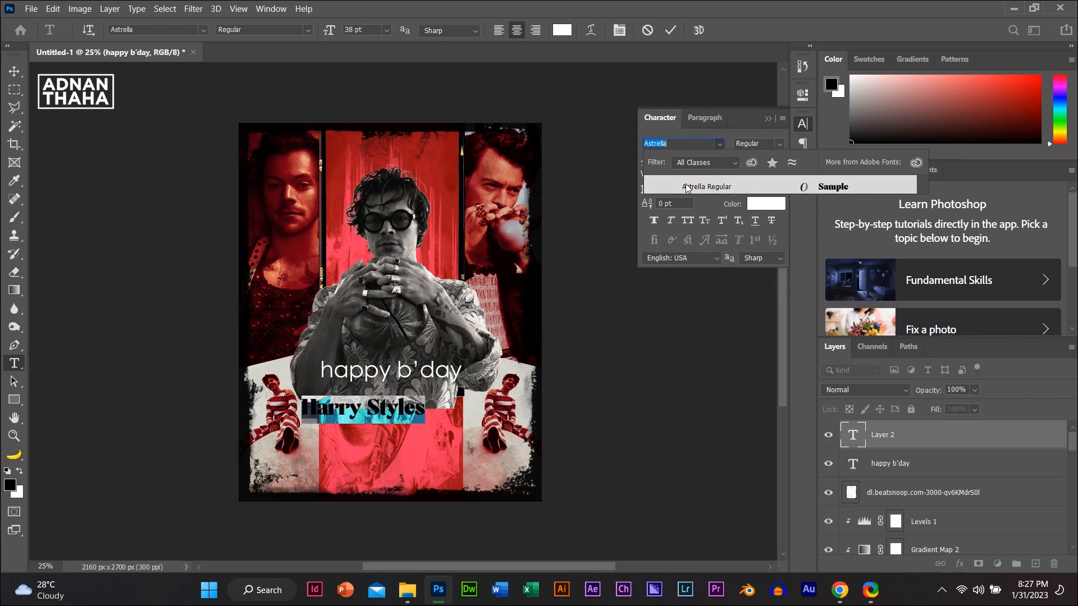
click(685, 187)
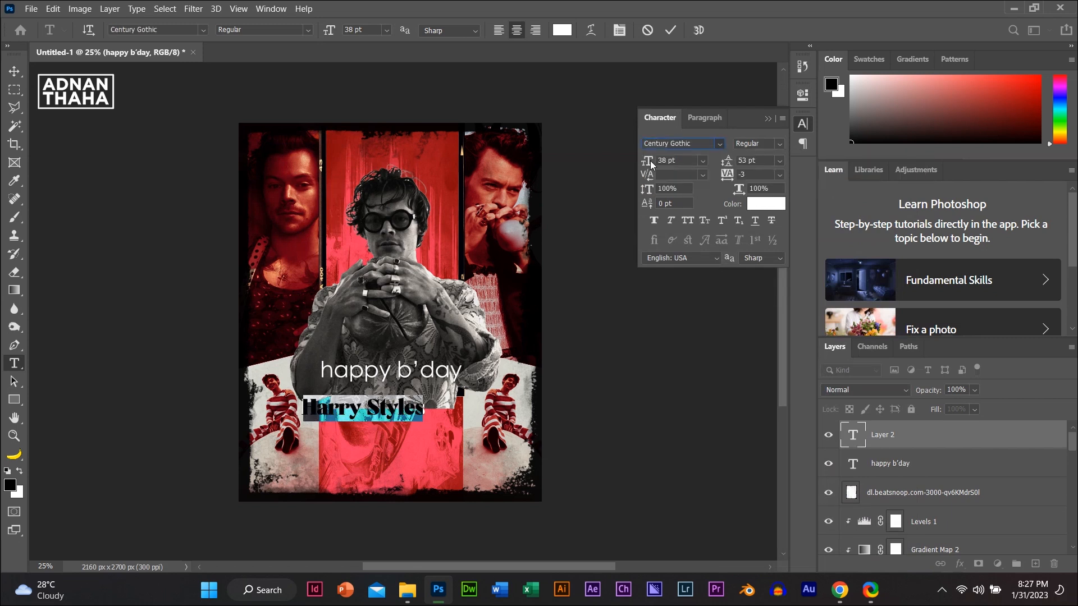
key(Return)
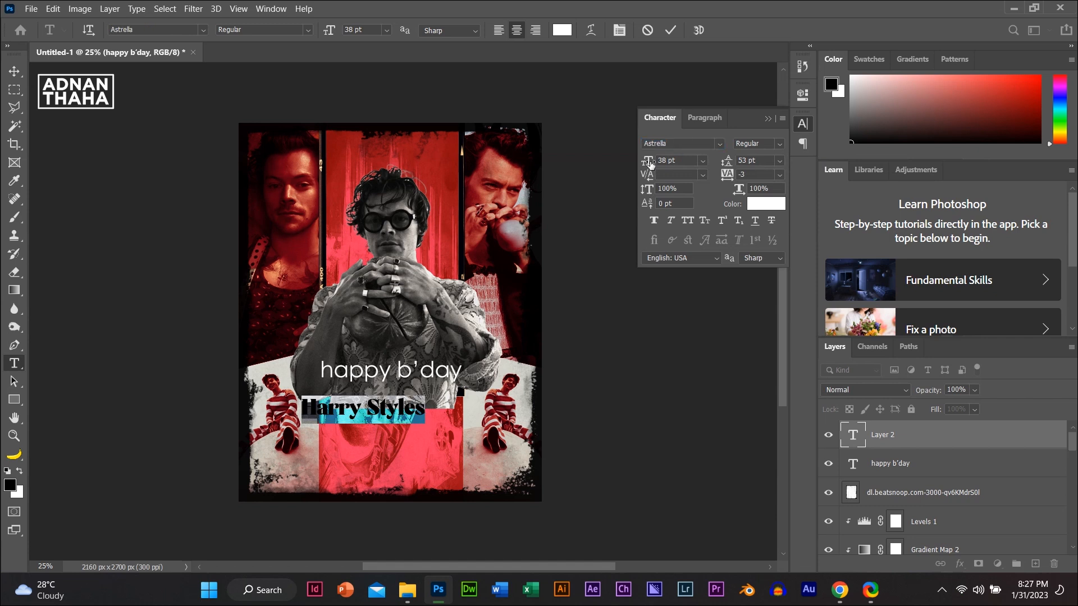
drag(652, 162, 670, 168)
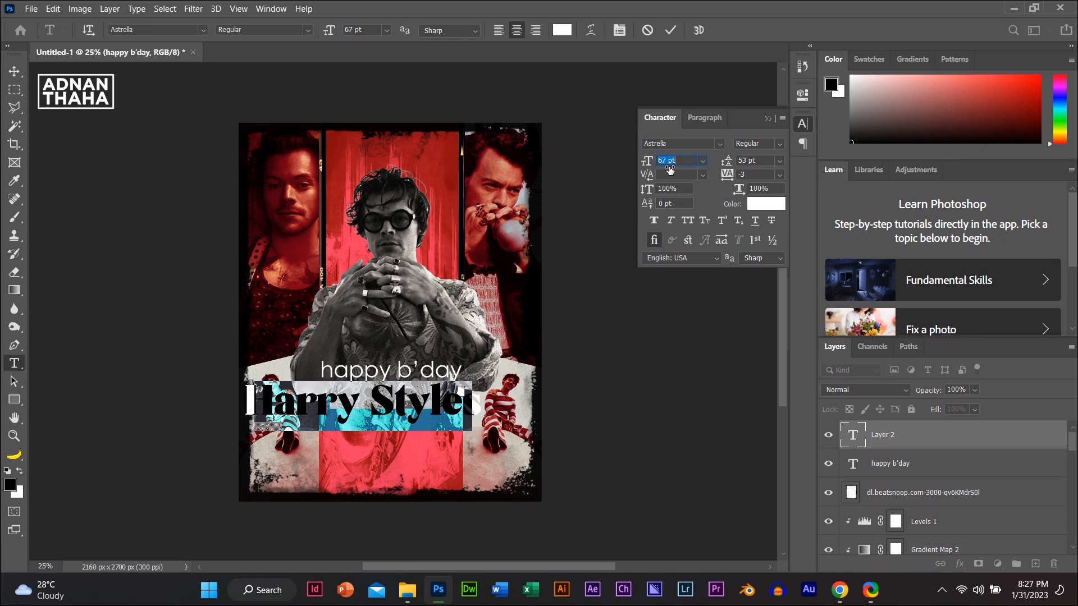
- Center the "Harry Styles" title across the bottom edge of the cut-out man, just below "happy b'day"
click(14, 71)
drag(400, 414, 427, 411)
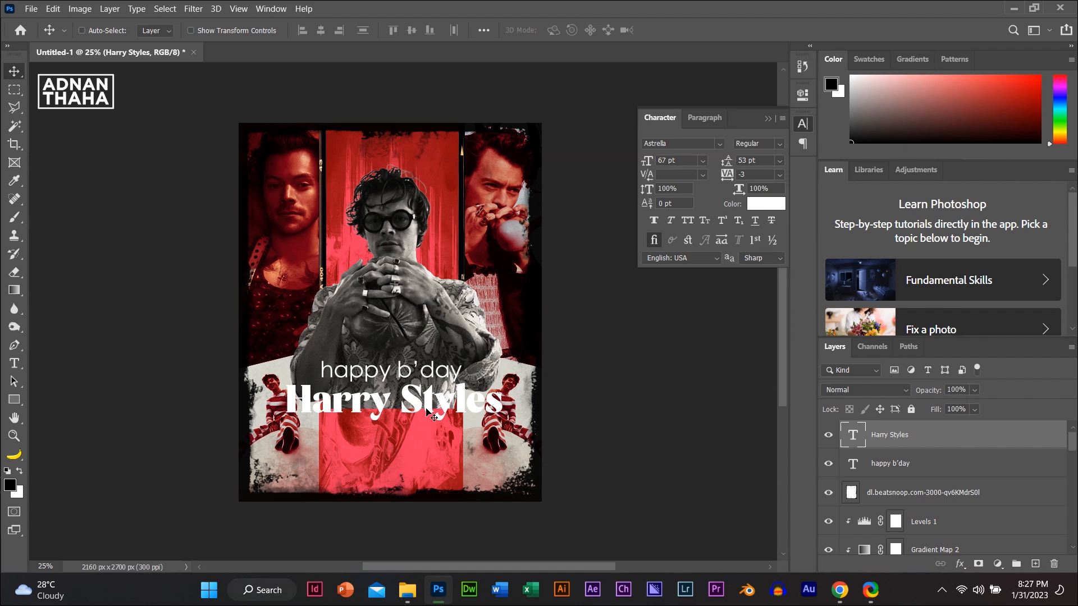
key(shift+Down)
key(shift+Down)
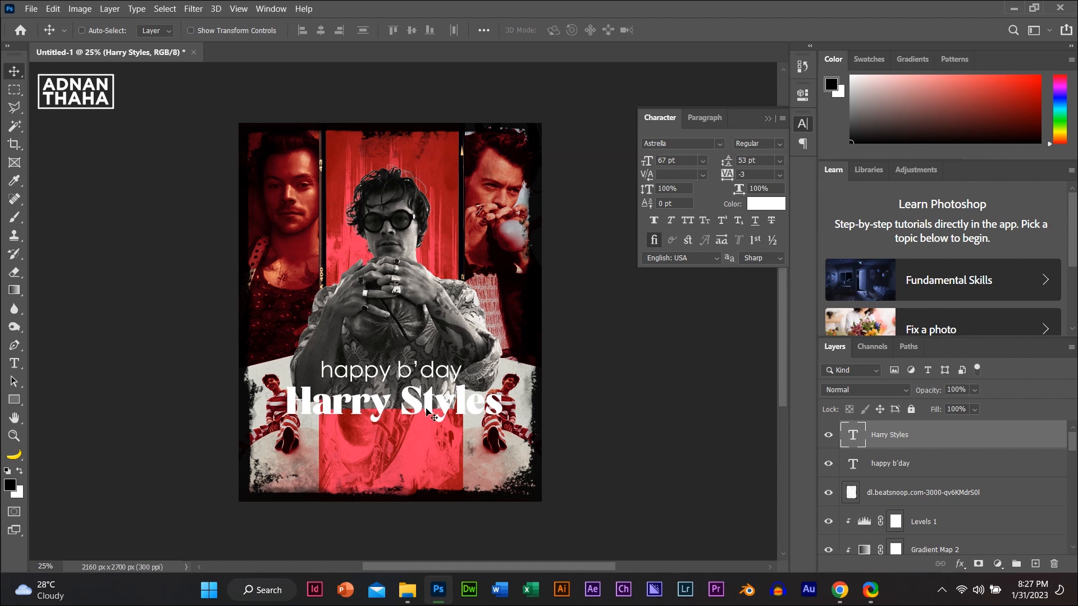
key(Down)
key(Up)
key(Down)
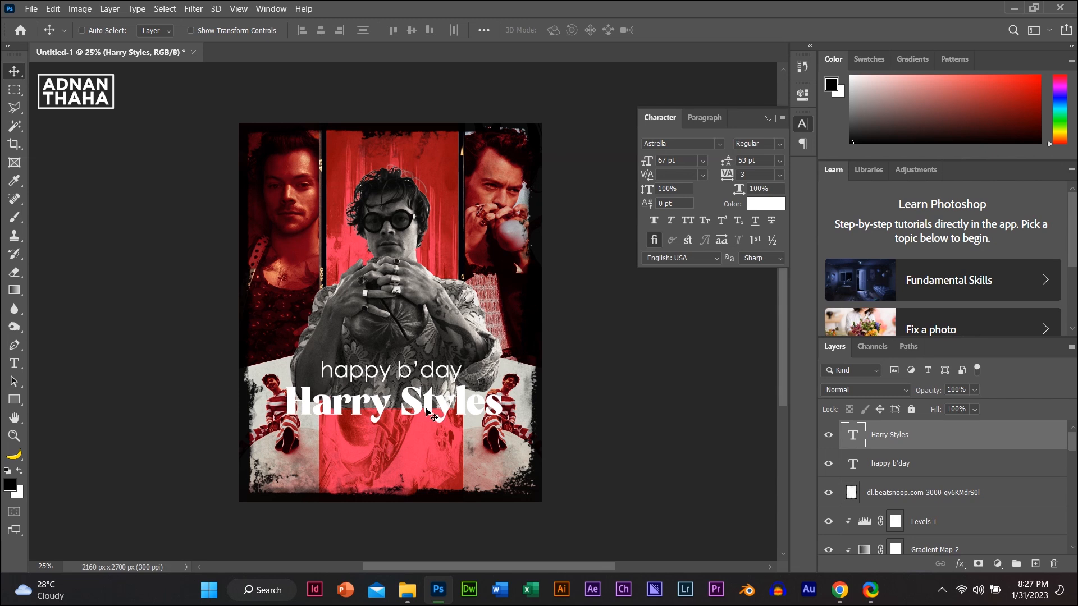
- Move the "happy b'day" text down and left toward the title and scale it down to about 19.65 pt
click(937, 475)
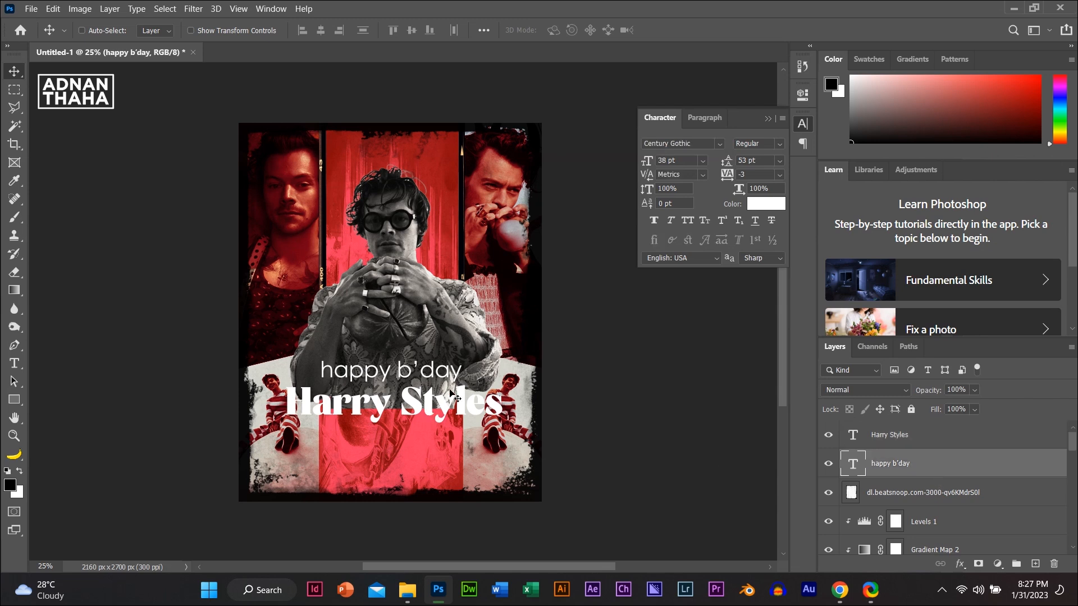
drag(424, 373, 399, 382)
key(ctrl+t)
key(Return)
key(ctrl+t)
key(Return)
- Nudge the reduced "happy b'day" text down and slightly right so it sits just above "Harry Styles"
key(Down)
key(Down)
key(Down)
key(Down)
key(Down)
key(Down)
key(Down)
key(Down)
key(Down)
key(Left)
key(Left)
key(Left)
key(Right)
key(Right)
key(Right)
key(Right)
key(Right)
key(Right)
key(Right)
key(Right)
key(Right)
key(Left)
key(Left)
- Enlarge "happy b'day" to 21.29 pt with its left end at the film strip's edge, and nudge it slightly up and right
key(ctrl+t)
drag(325, 385, 321, 385)
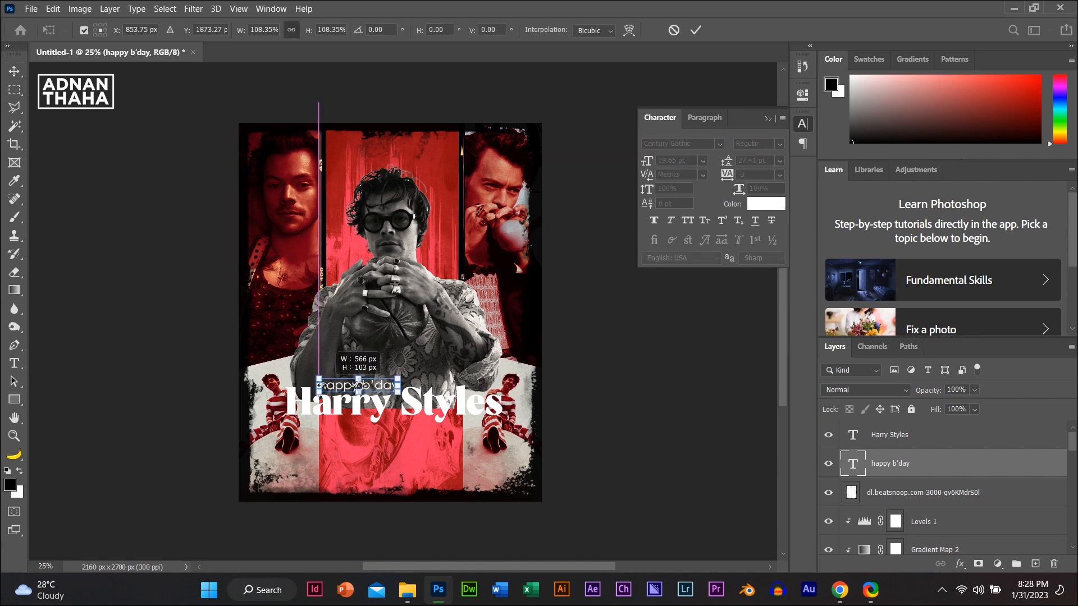
key(Return)
key(Up)
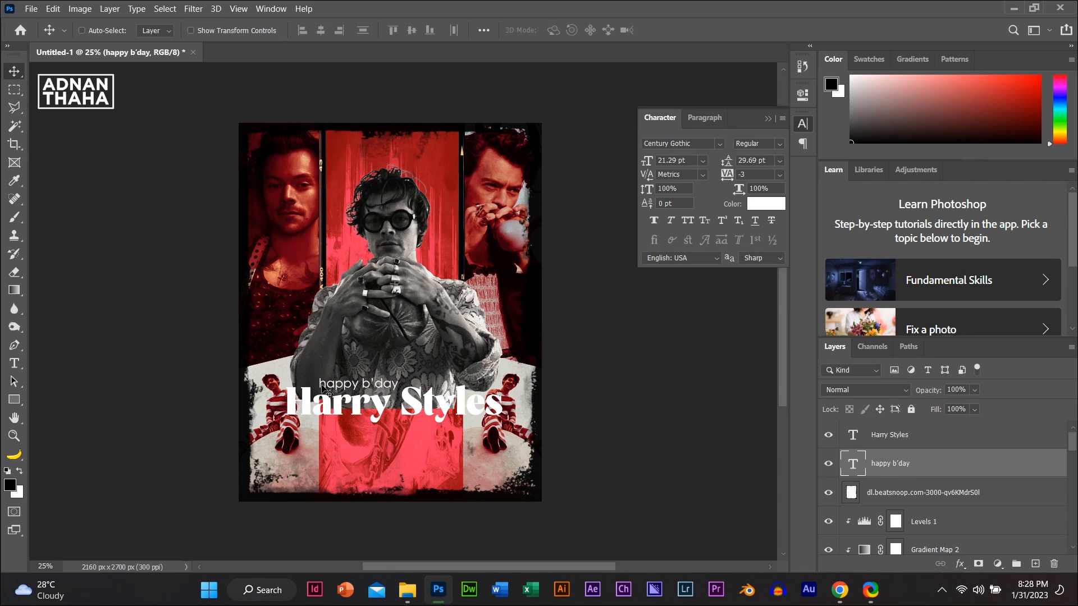
key(Right)
key(Right)
key(Right)
- On a new layer above the grunge texture, draw a black rectangle about 1621 × 357 px behind both text lines
click(880, 496)
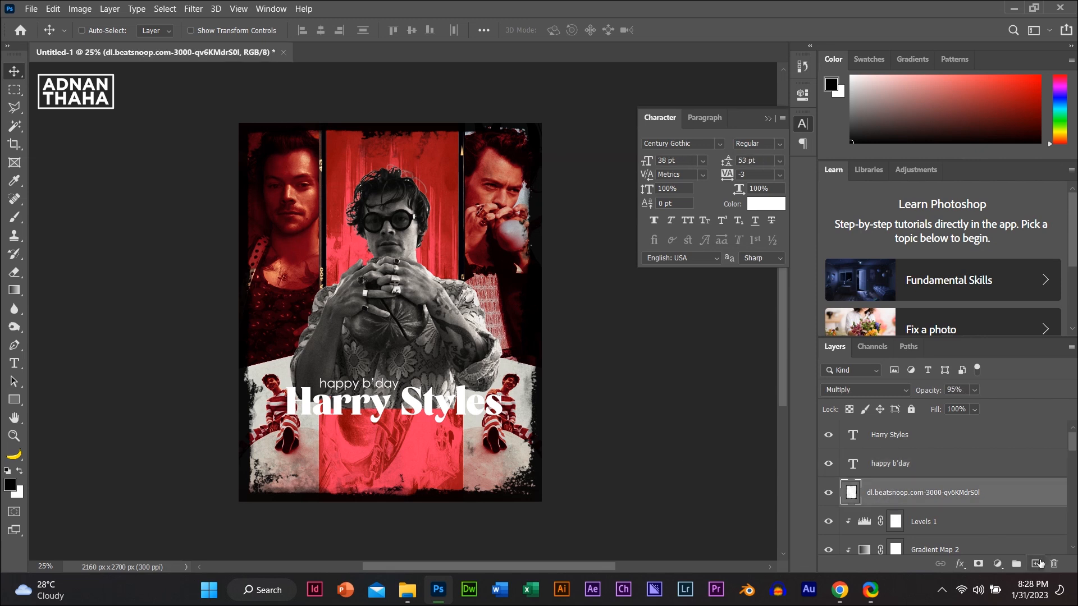
click(1038, 563)
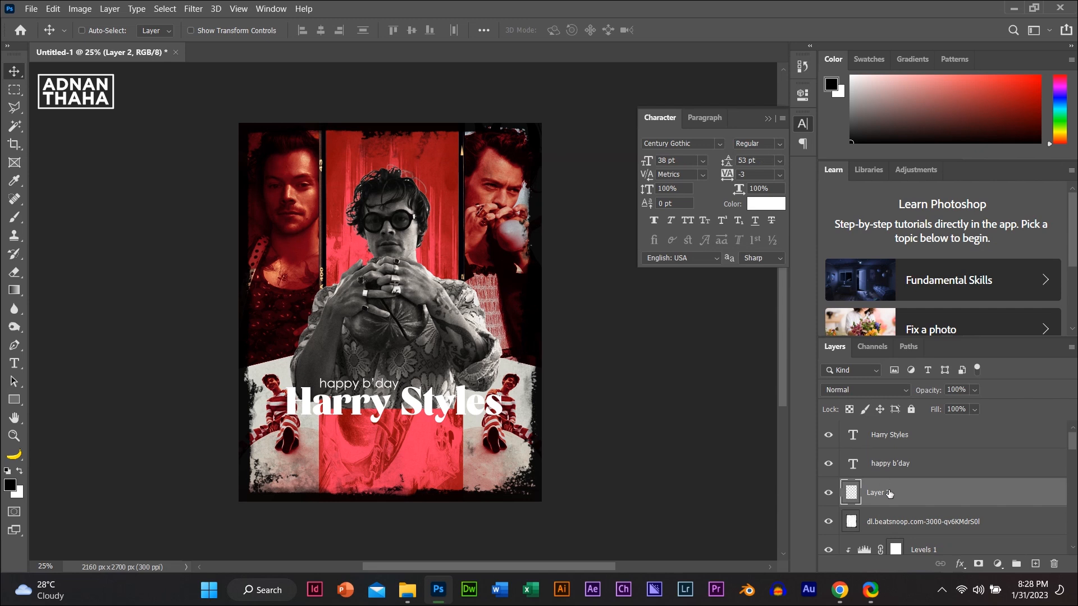
click(14, 399)
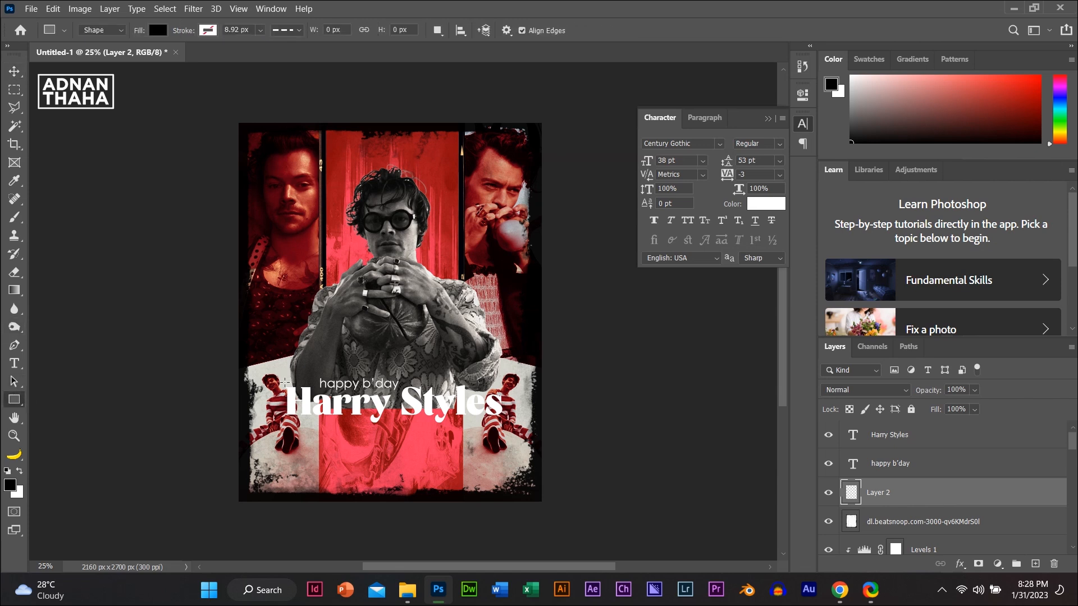
drag(281, 375, 508, 424)
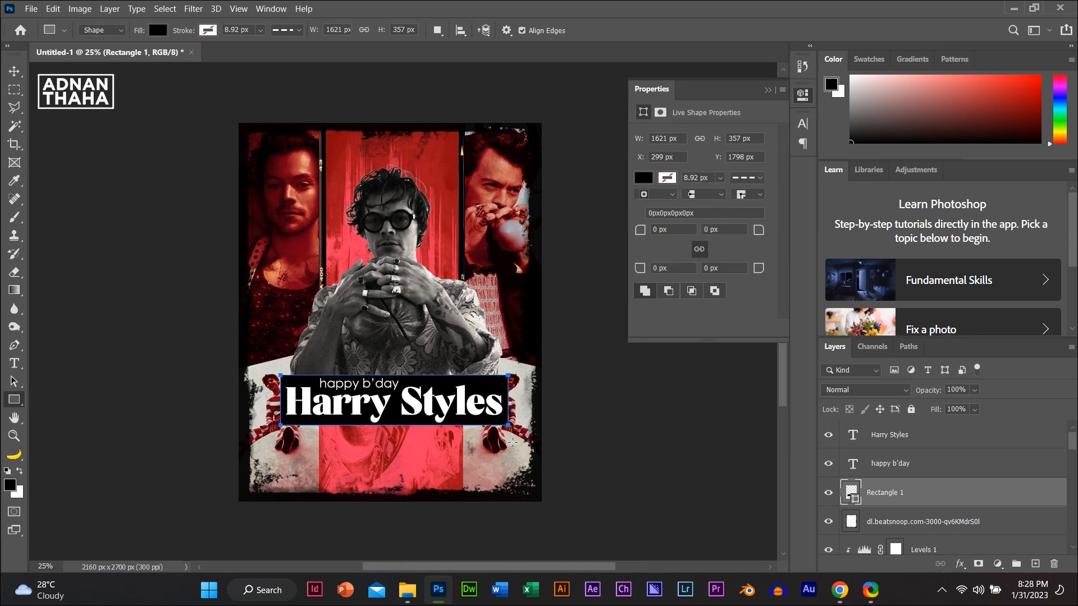
- Nudge the black rectangle up behind the text to a Y position of 1786 px
click(14, 71)
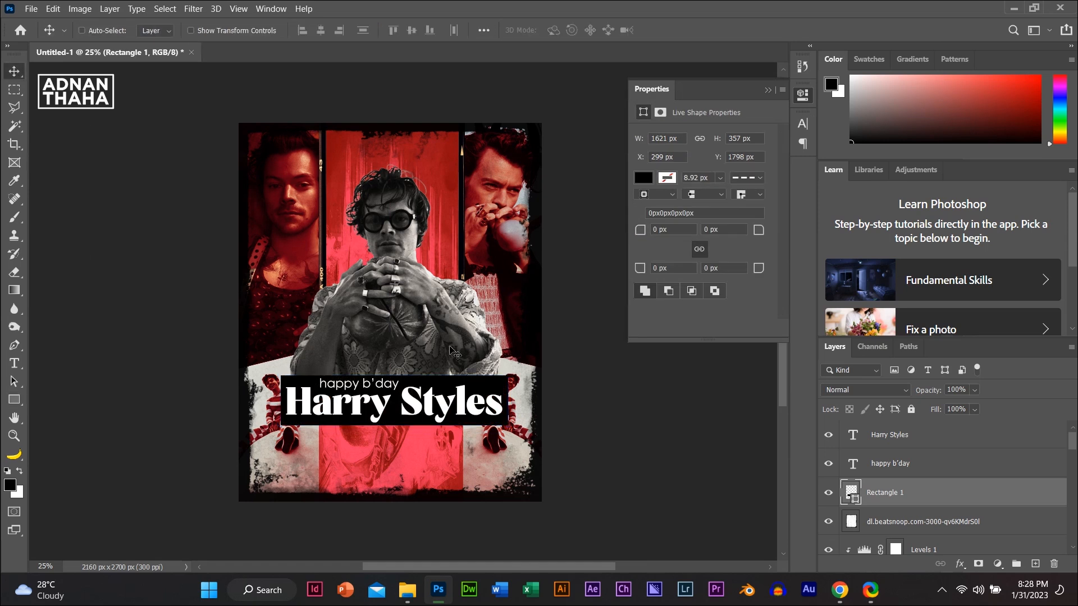
key(Up)
key(Up)
key(Up)
key(Up)
key(Up)
key(Up)
key(Up)
key(Up)
key(Up)
key(Up)
key(Up)
key(Up)
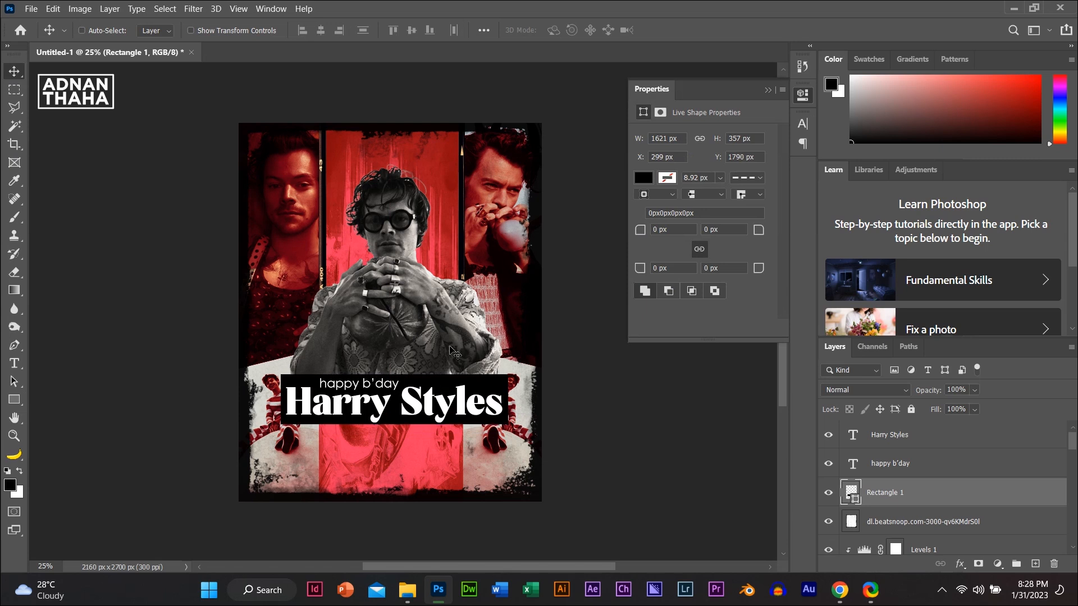
key(Left)
key(Left)
key(Left)
key(Left)
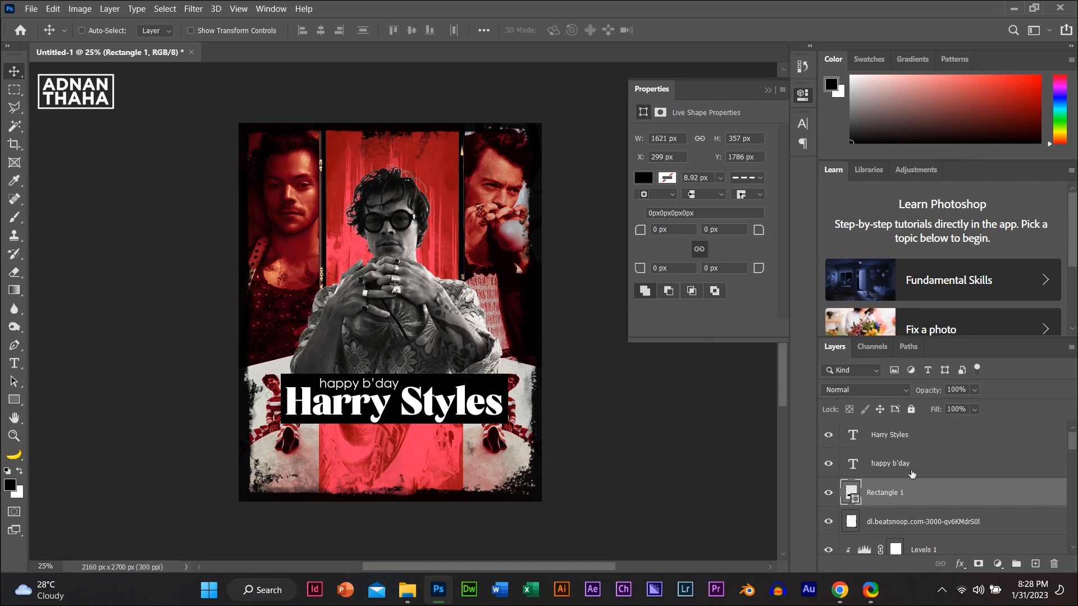
- Nudge the FTNdcgKX0AMeeGU copy layer, the seated-man photo beside the title's end, right to an X position of 1360 px
scroll(912, 473, down, 6)
scroll(911, 473, down, 8)
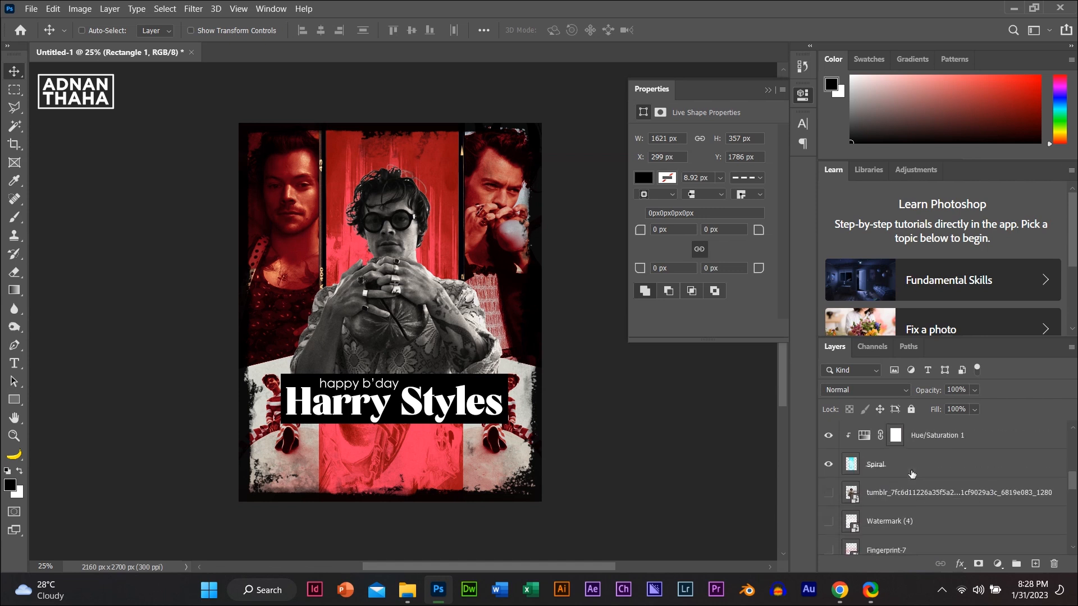
scroll(911, 473, down, 1)
scroll(898, 505, up, 3)
click(882, 546)
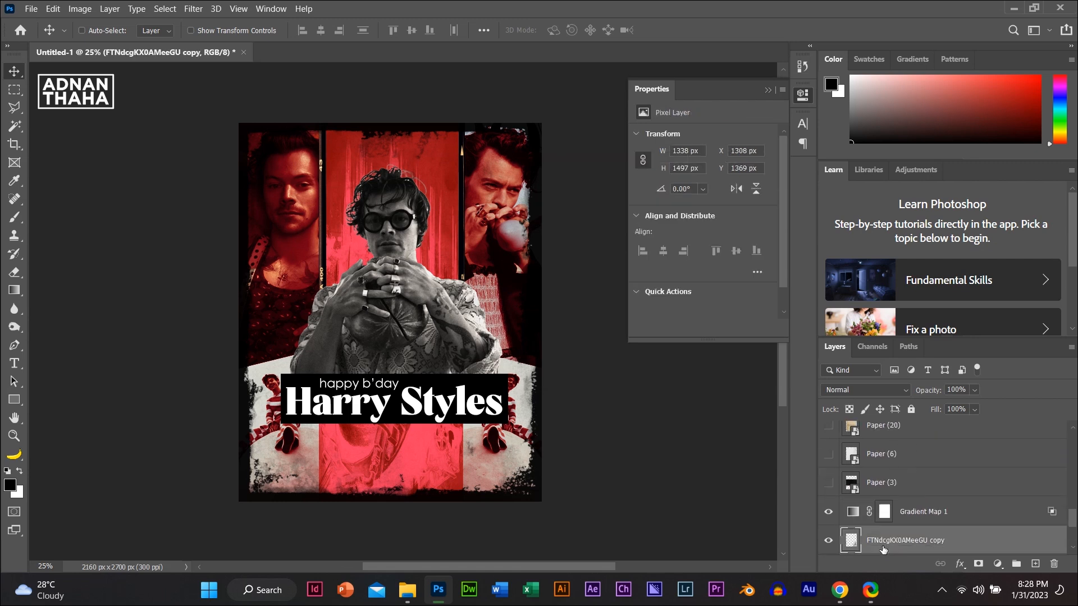
key(Right)
key(Right)
key(Right)
key(Right)
key(Right)
key(Right)
key(Right)
key(Right)
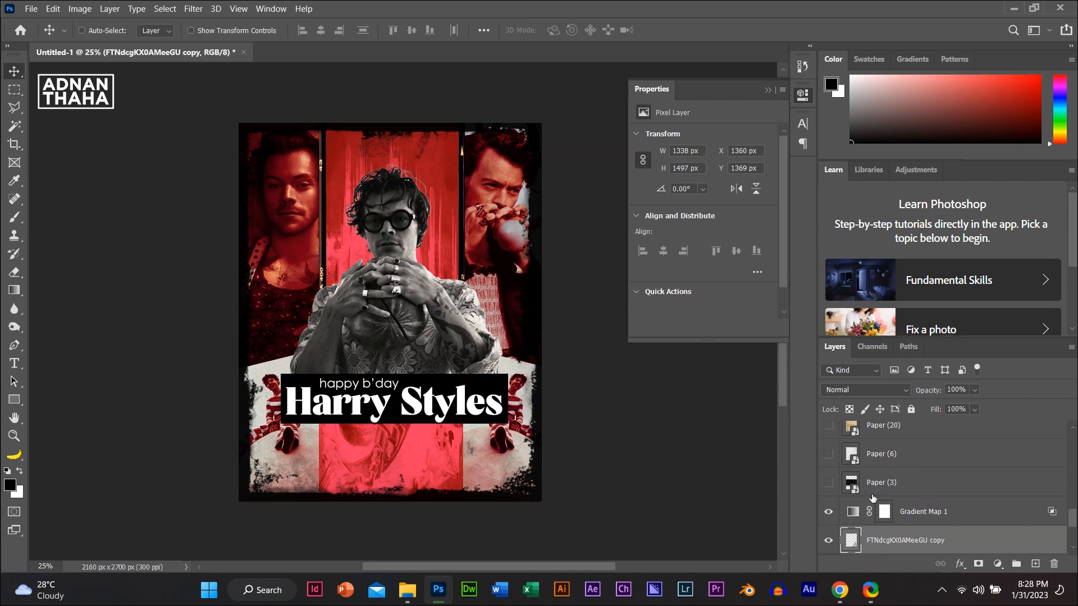
- Nudge the hidden Paper (3) layer up to a Y position of 739 px
click(904, 482)
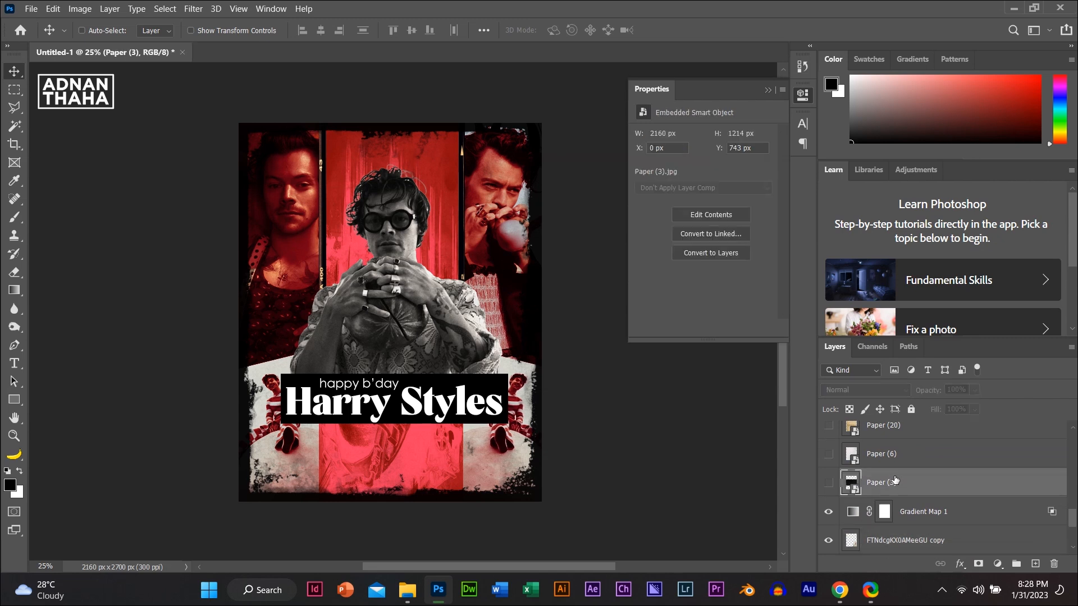
key(Up)
key(Up)
key(Up)
key(Up)
scroll(920, 508, up, 10)
- Nudge the black title rectangle left to an X position of 295 px
click(915, 501)
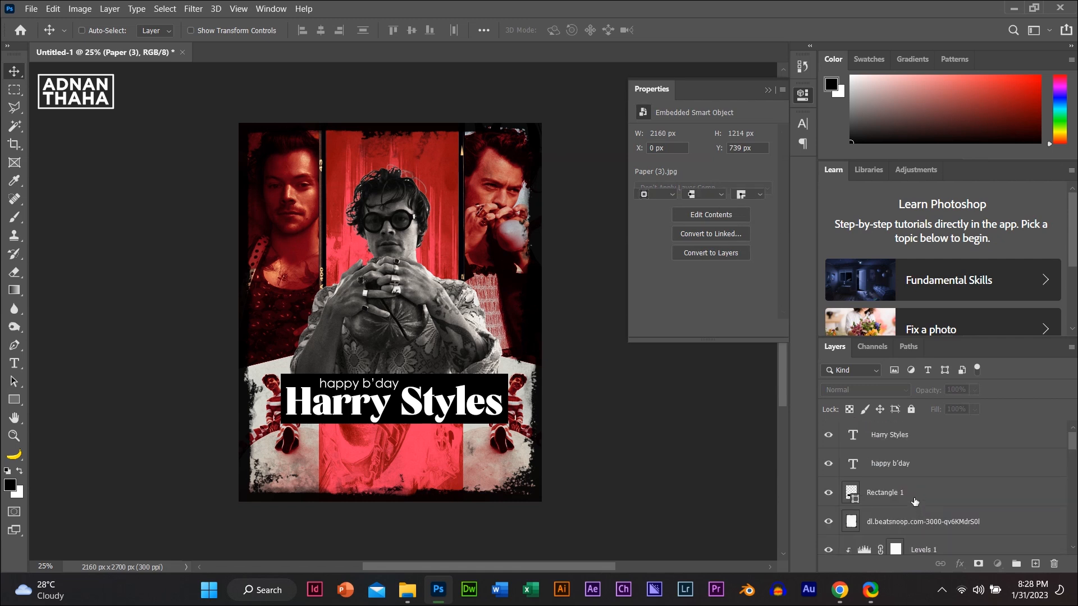
key(Left)
key(Left)
key(Left)
key(Left)
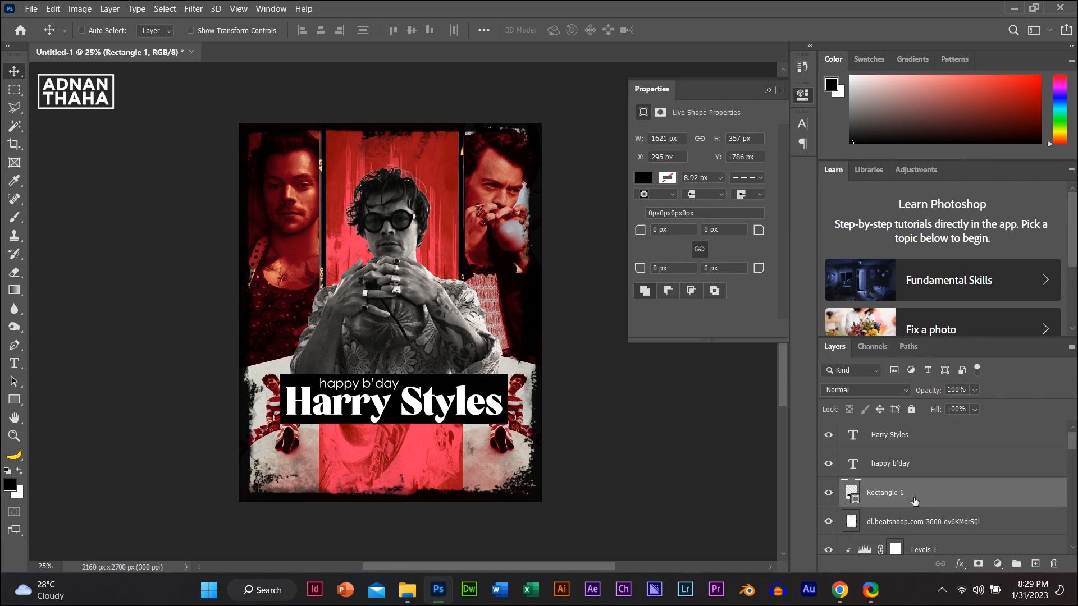
- Lower the black title rectangle's opacity to 85% and keep its blend mode at Normal
click(871, 394)
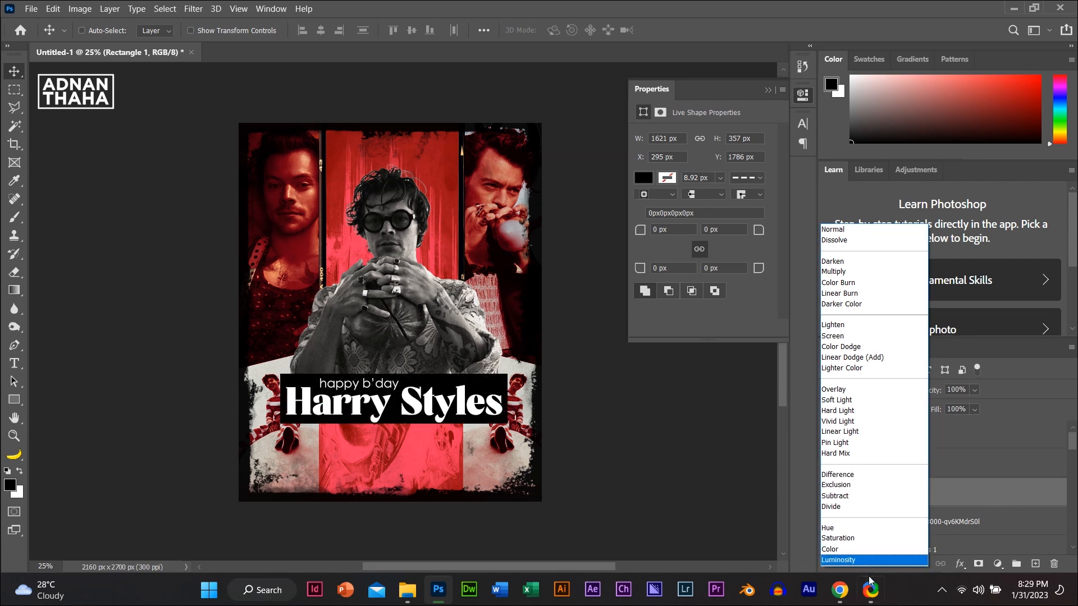
click(857, 229)
mouse_move(925, 393)
mouse_down()
mouse_move(906, 393)
mouse_move(916, 395)
mouse_up()
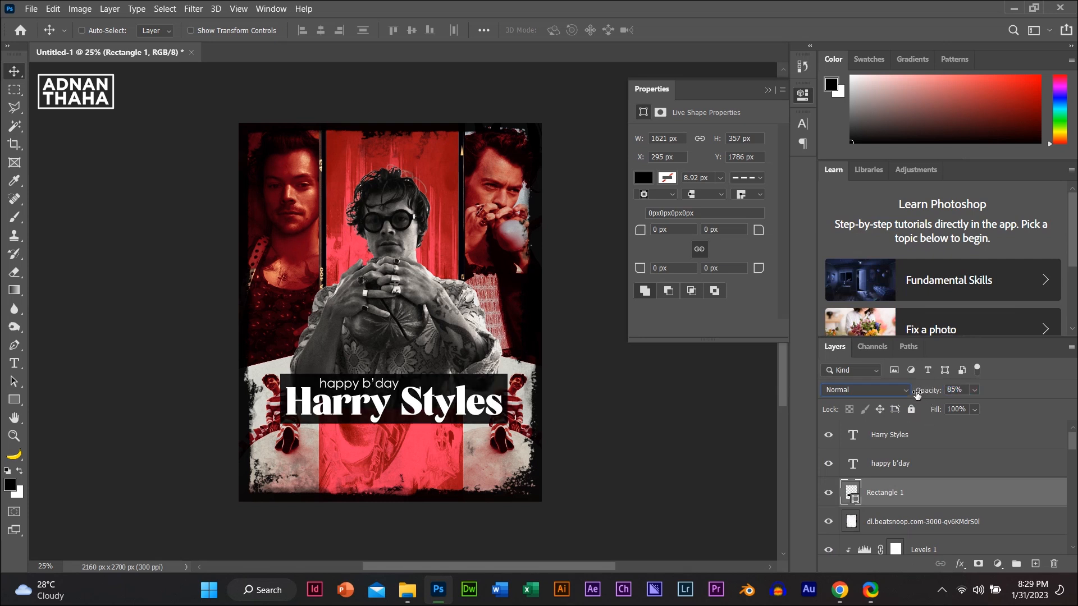
key(Down)
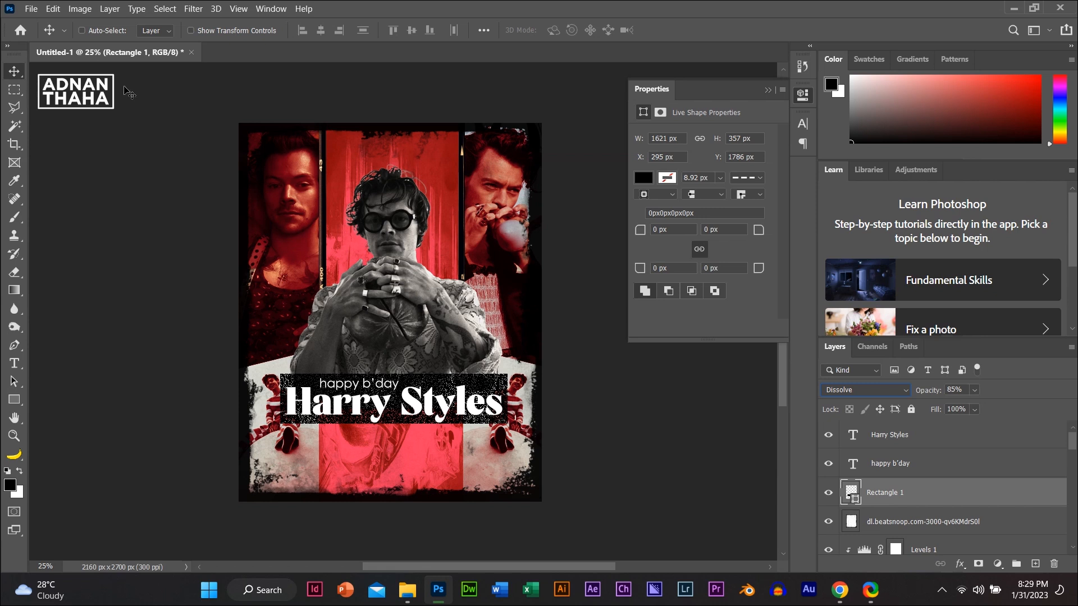
click(864, 389)
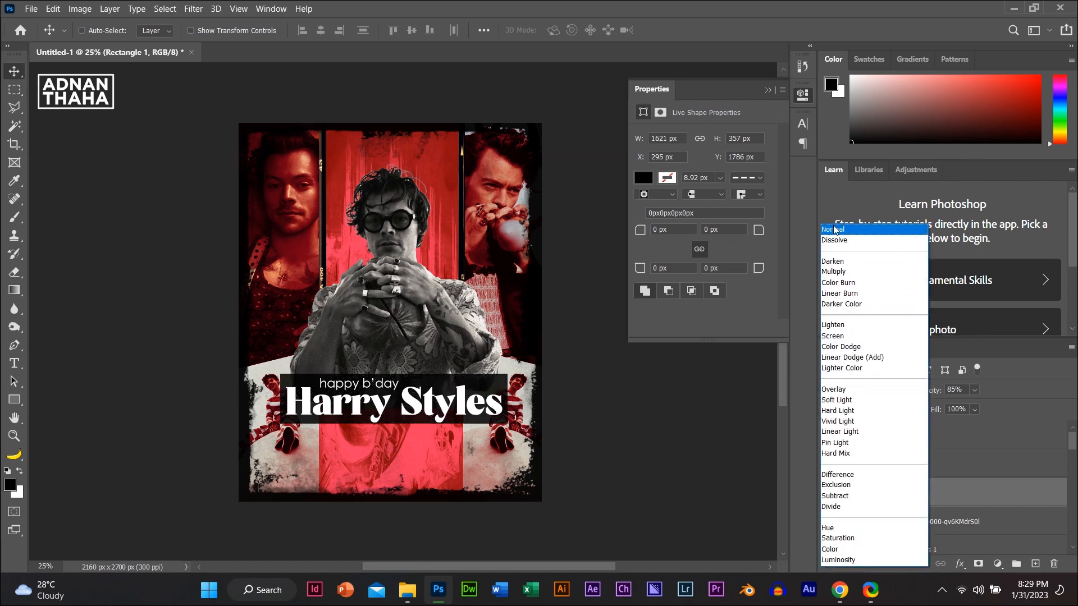
click(833, 229)
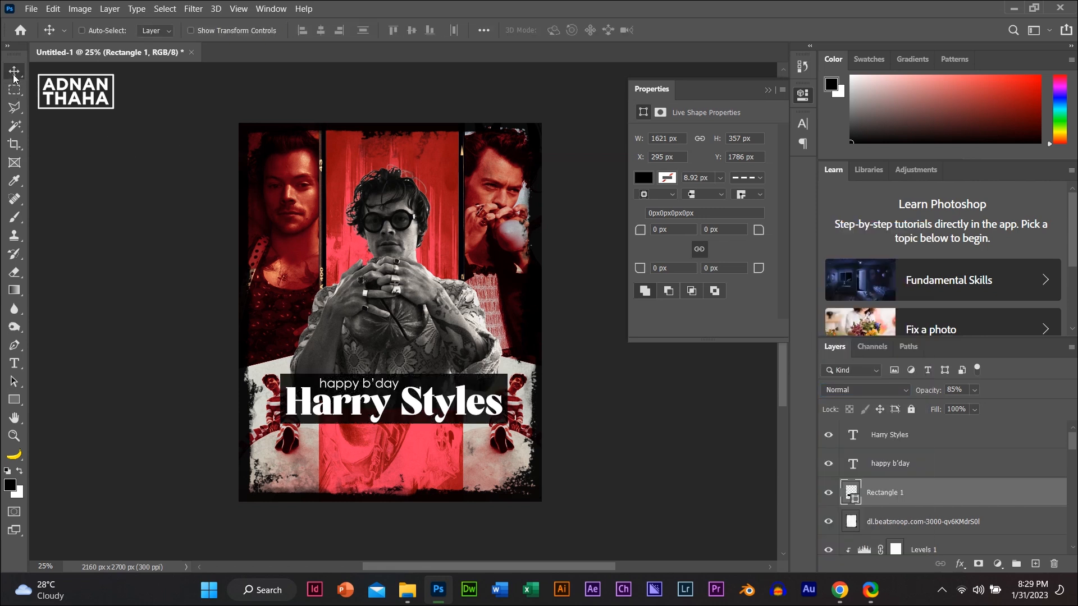
- Nudge the semi-transparent title rectangle right and down to X 299 px and Y 1790 px
key(Right)
key(Right)
key(Right)
key(Right)
key(Down)
key(Down)
key(Down)
key(Down)
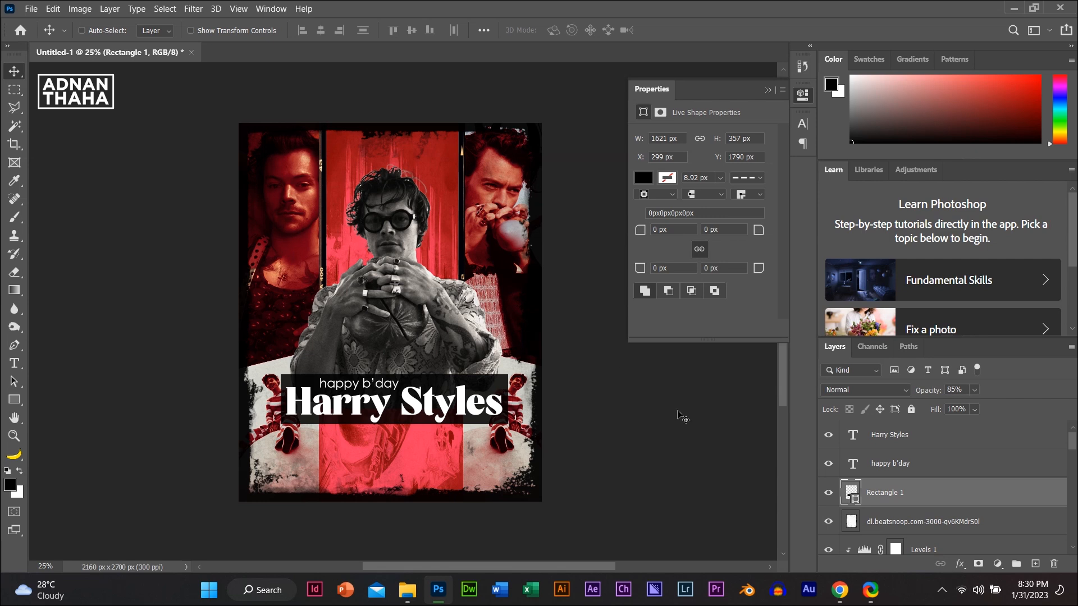
- Show the Paper (3) texture layer and shift it down to about X 41 px and Y 903 px
scroll(898, 544, down, 5)
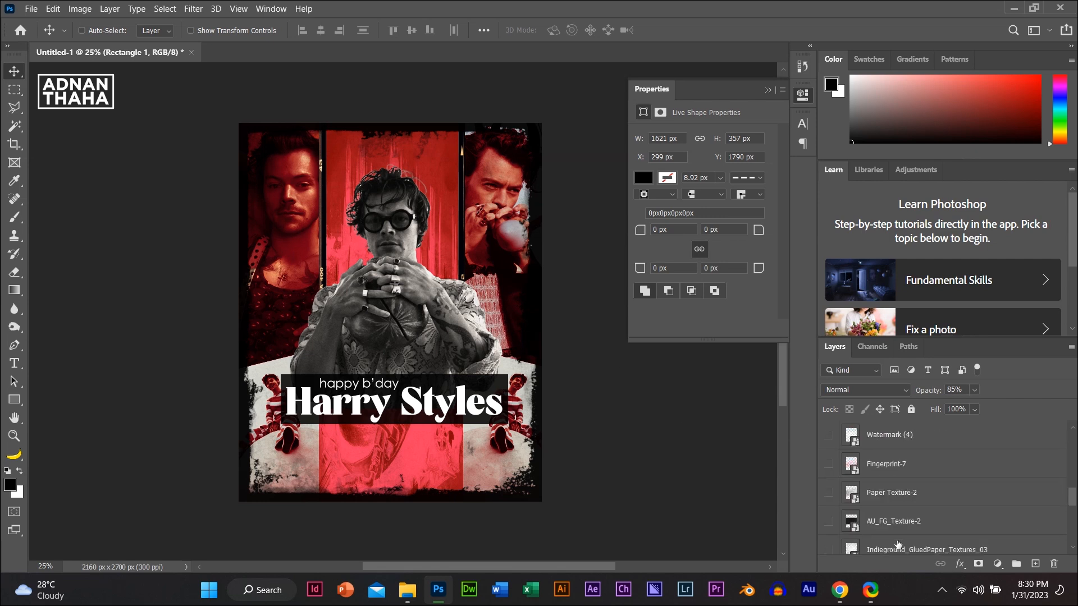
click(895, 547)
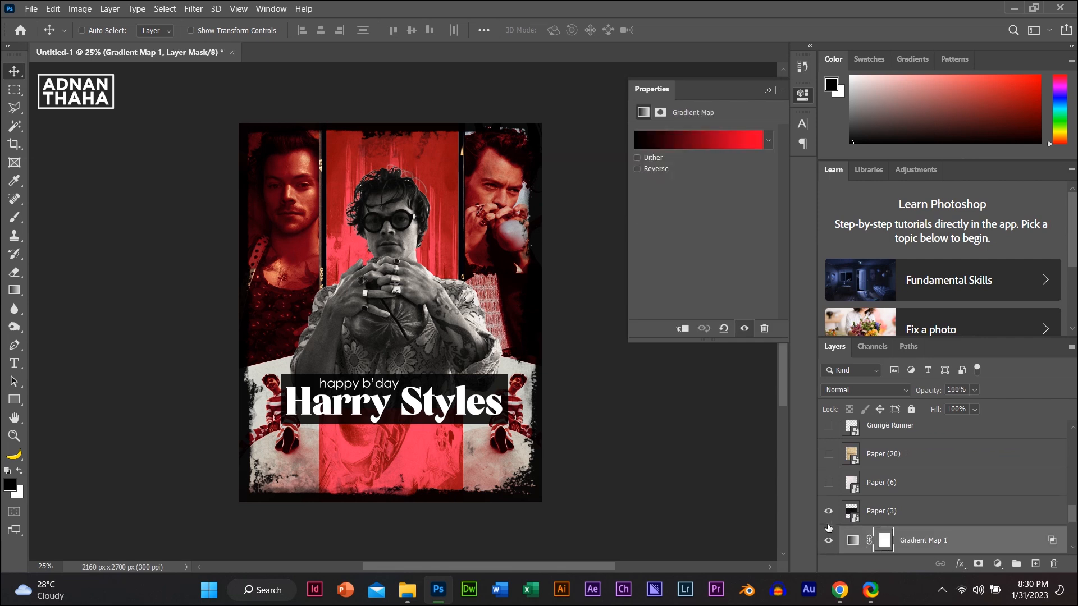
click(828, 511)
click(886, 517)
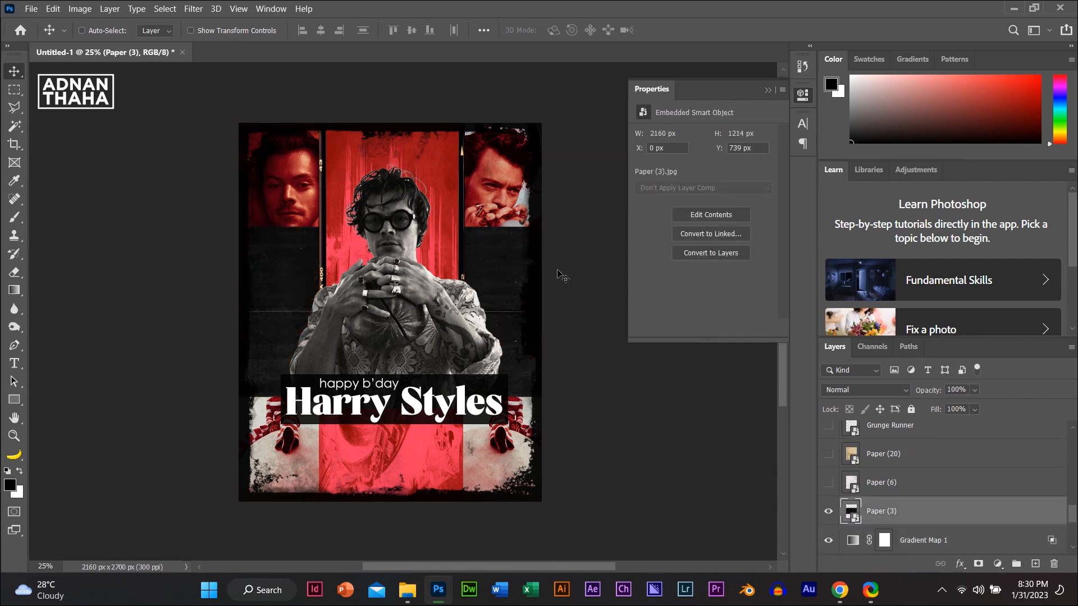
mouse_move(516, 304)
mouse_down()
mouse_move(523, 415)
mouse_move(522, 270)
mouse_move(522, 315)
mouse_up()
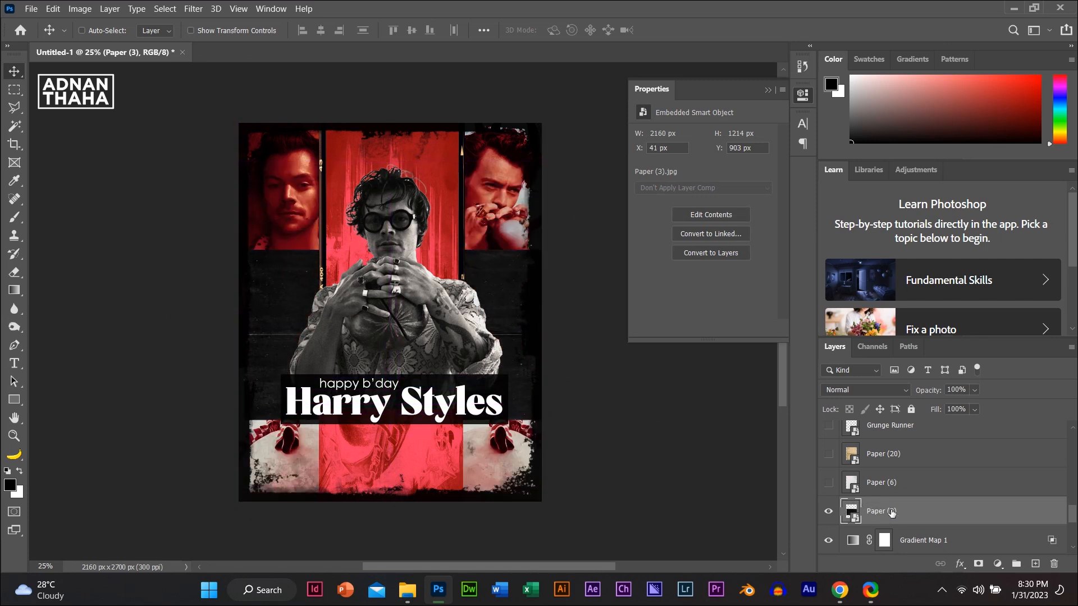
- Move the Paper (3) layer directly above Rectangle 1 and line up the texture's upper-left corner with the title bar's corner
drag(929, 517, 898, 483)
drag(542, 337, 527, 435)
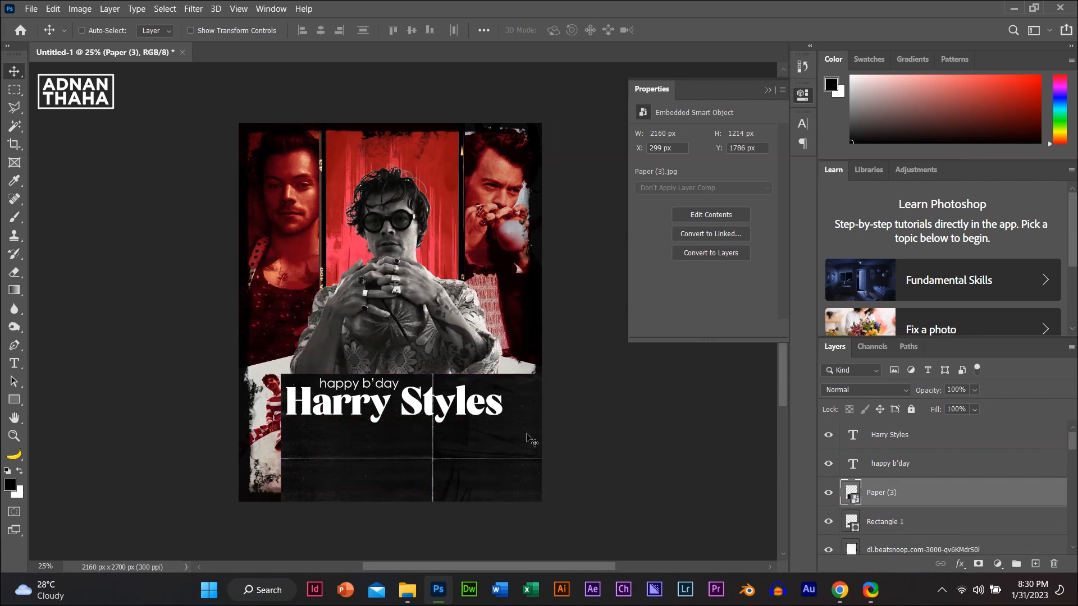
key(Up)
key(Up)
key(Up)
key(Up)
- Stretch the Paper (3) texture to 3240 px wide and nudge it to X 295 px, Y 1770 px
key(ctrl+t)
drag(586, 457, 739, 471)
key(Return)
key(Up)
key(Left)
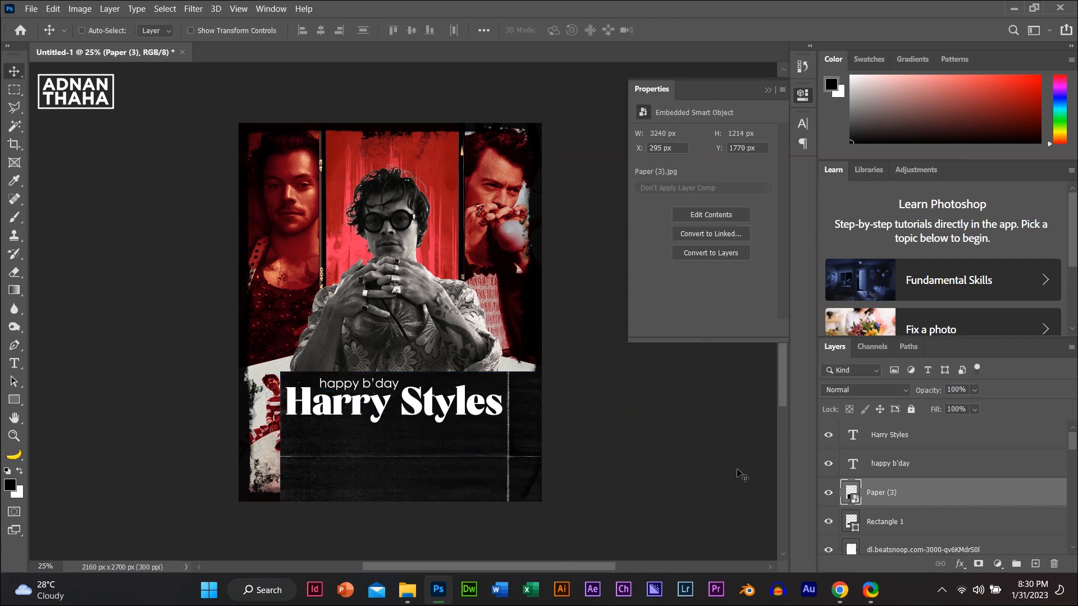
- Delete the black Rectangle 1 layer beneath the paper texture
click(938, 526)
right_click(938, 495)
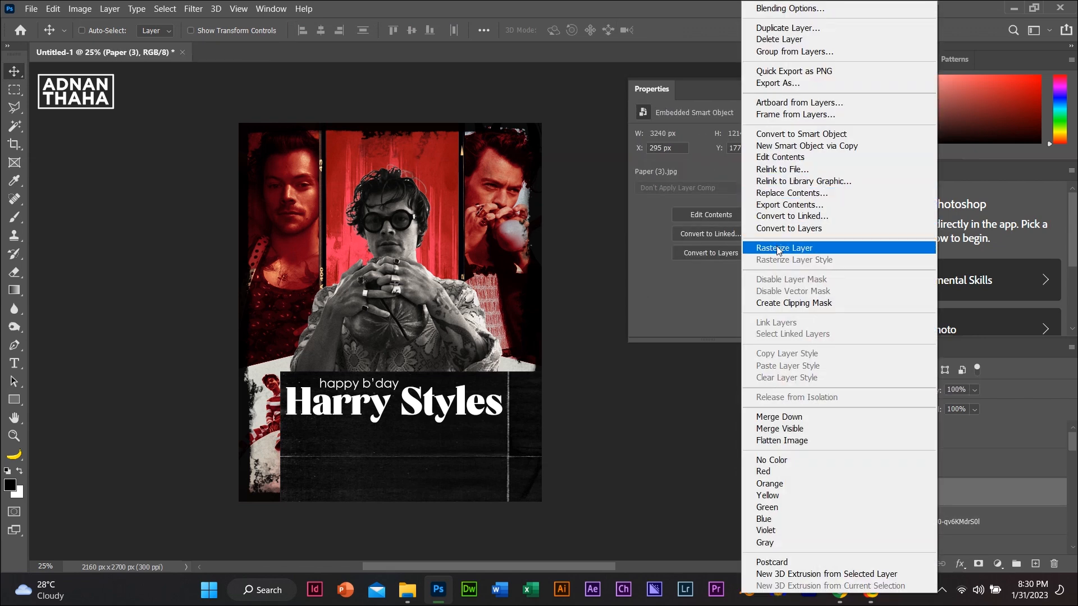
click(1008, 497)
- Make a rasterized duplicate of the Paper (3) layer and hide the original
key(ctrl+j)
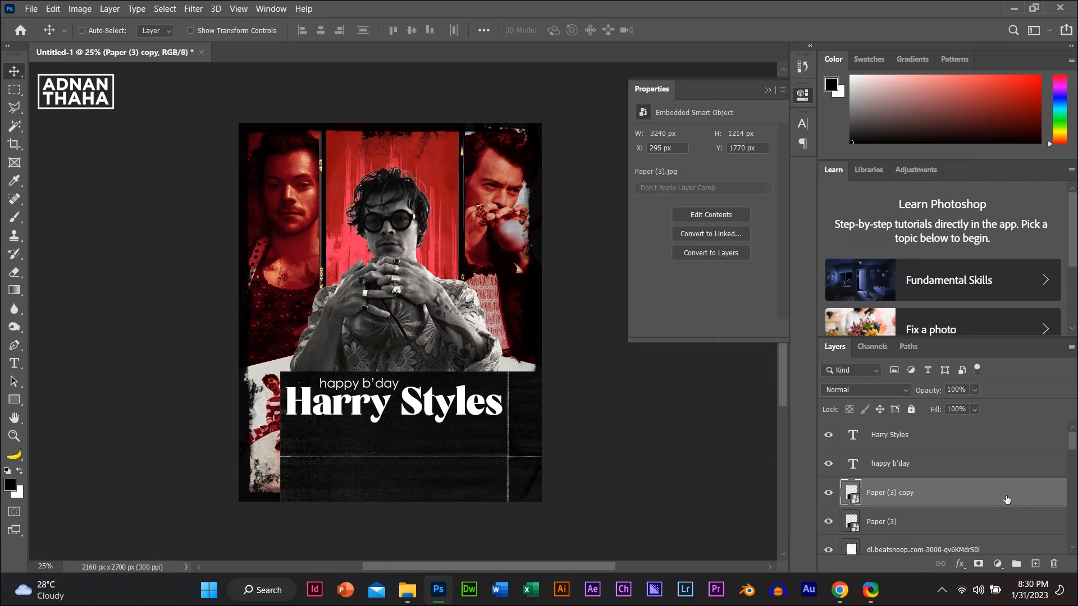
right_click(948, 494)
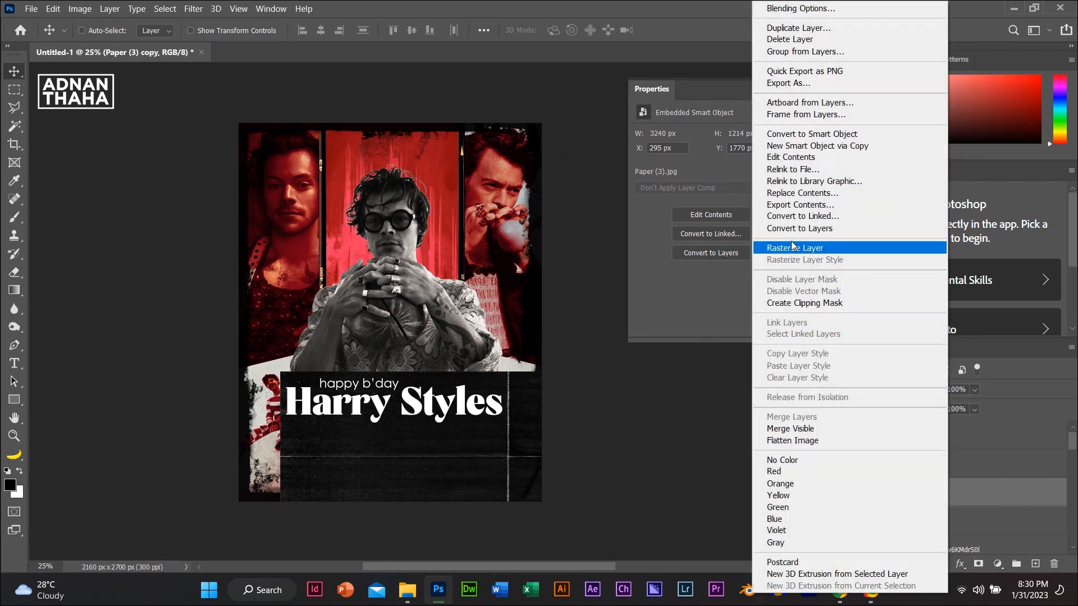
click(793, 248)
- Cut away the paper copy's area to the right of its vertical fold line beside "Harry Styles" using a polygonal lasso selection
click(15, 107)
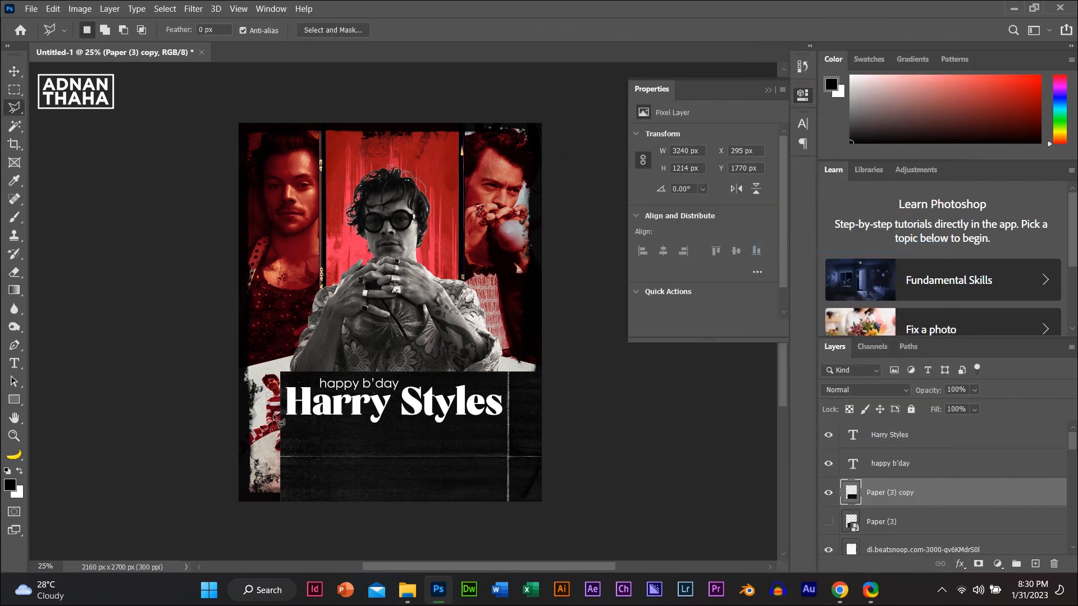
drag(279, 424, 573, 428)
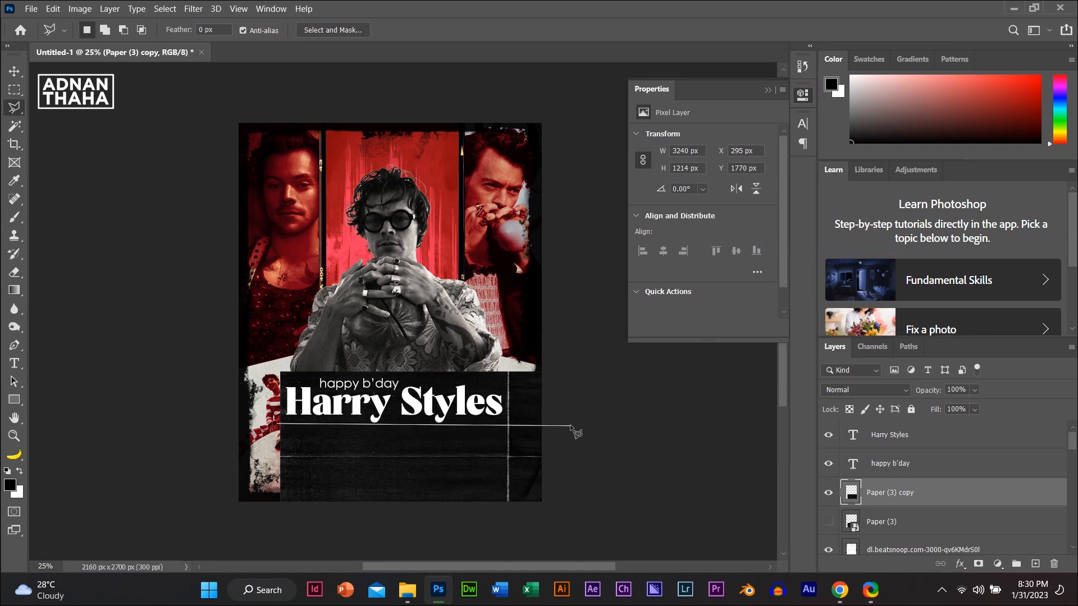
click(279, 430)
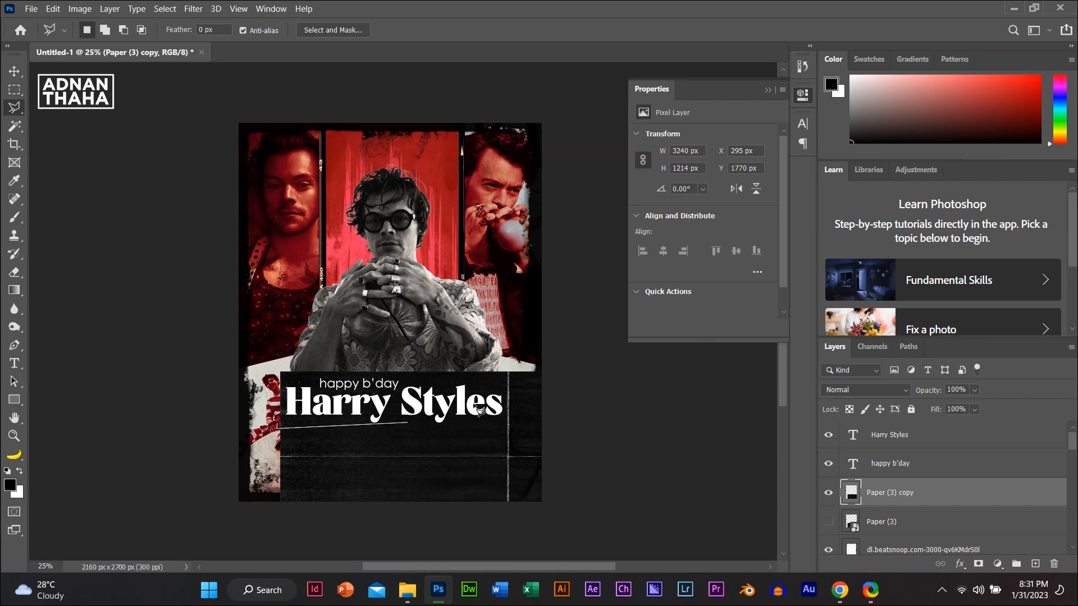
click(603, 430)
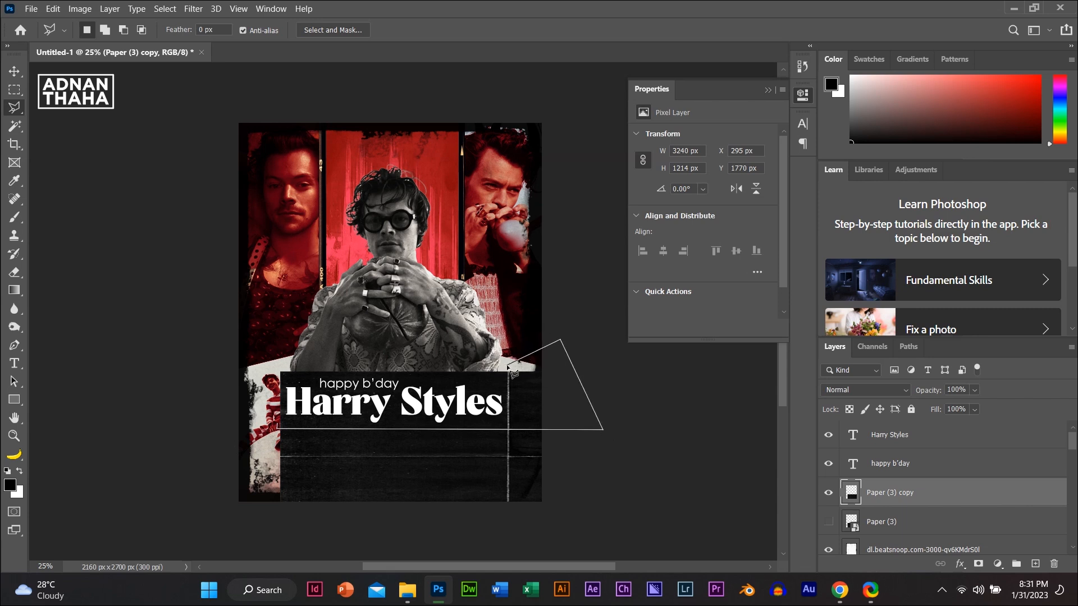
click(507, 445)
click(277, 431)
key(Delete)
- Cut away the rest of the paper copy below the "Harry Styles" text with the Polygonal Lasso, and clear the selection
click(602, 373)
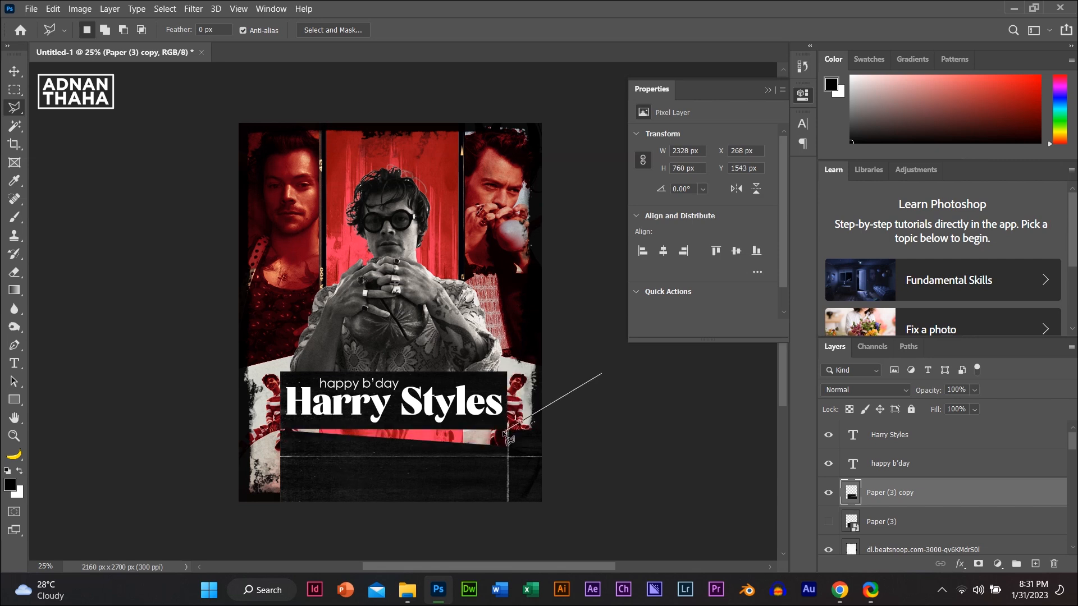
click(507, 430)
click(256, 429)
click(256, 557)
click(516, 547)
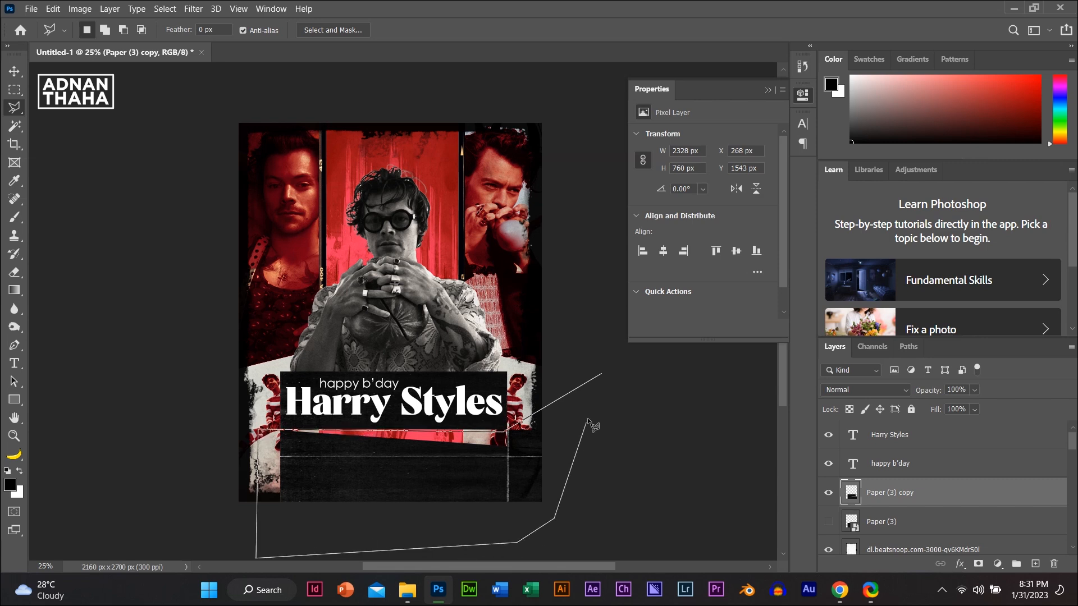
click(602, 374)
key(Delete)
key(m)
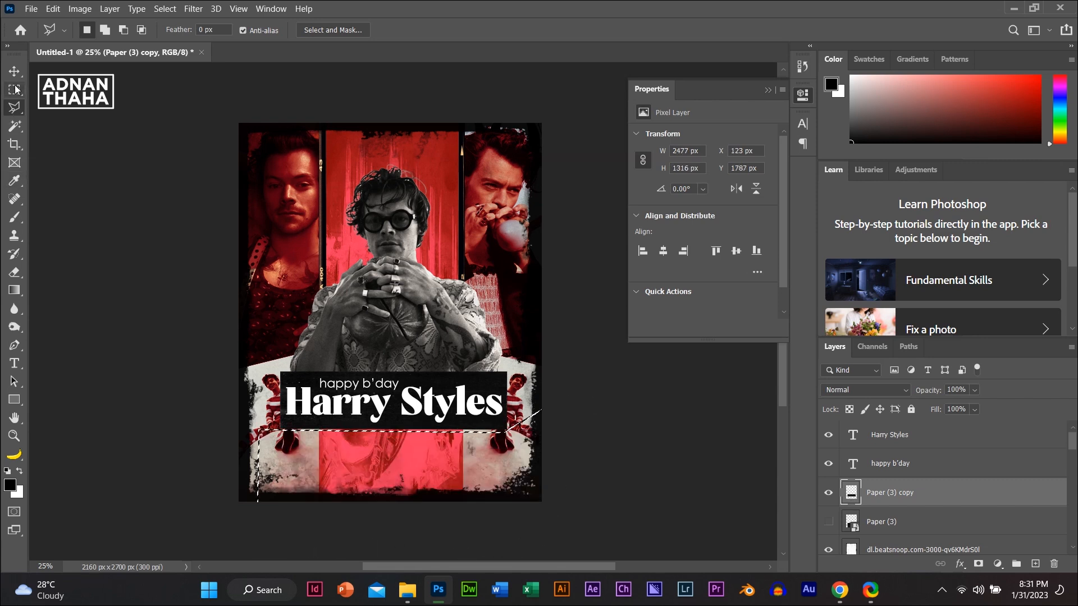
key(ctrl+d)
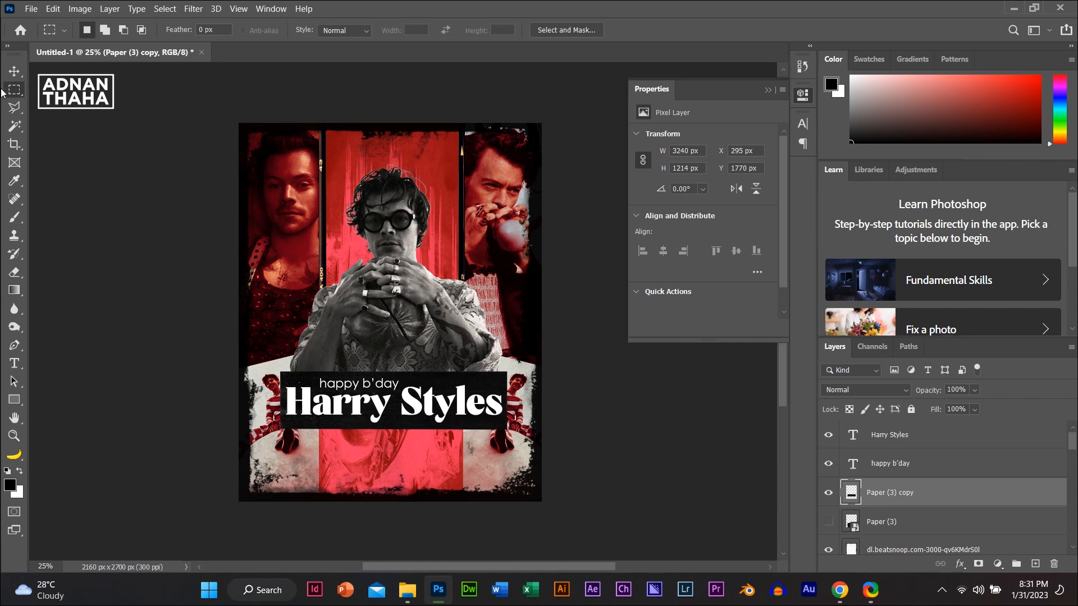
- Nudge the trimmed paper bar up behind the title to X 295 px, Y 1758 px
click(13, 72)
key(Up)
key(Up)
key(Up)
key(Up)
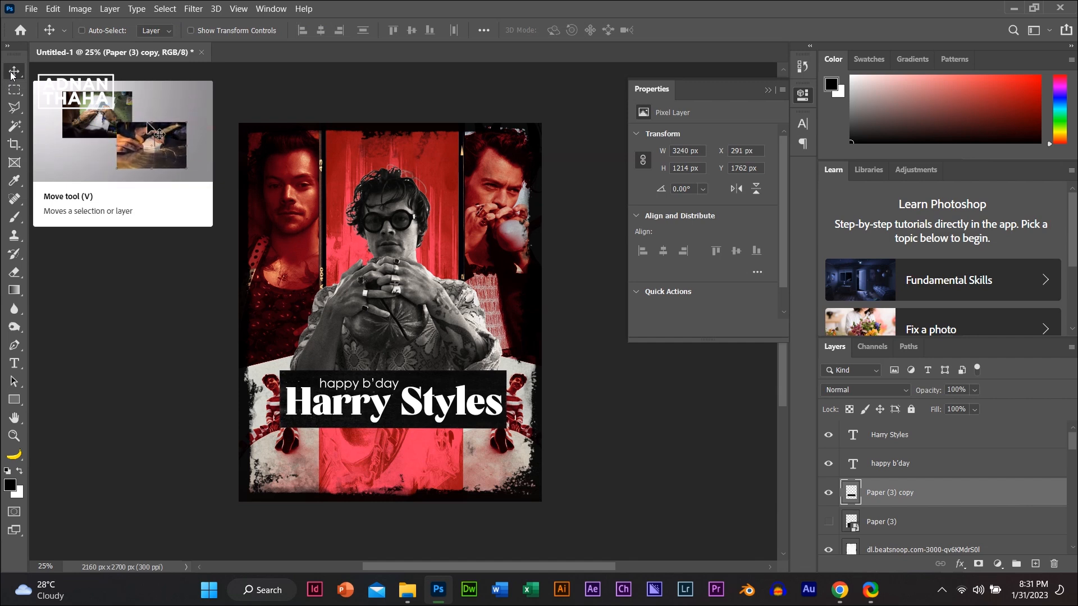
key(Up)
key(Up)
key(Up)
key(Up)
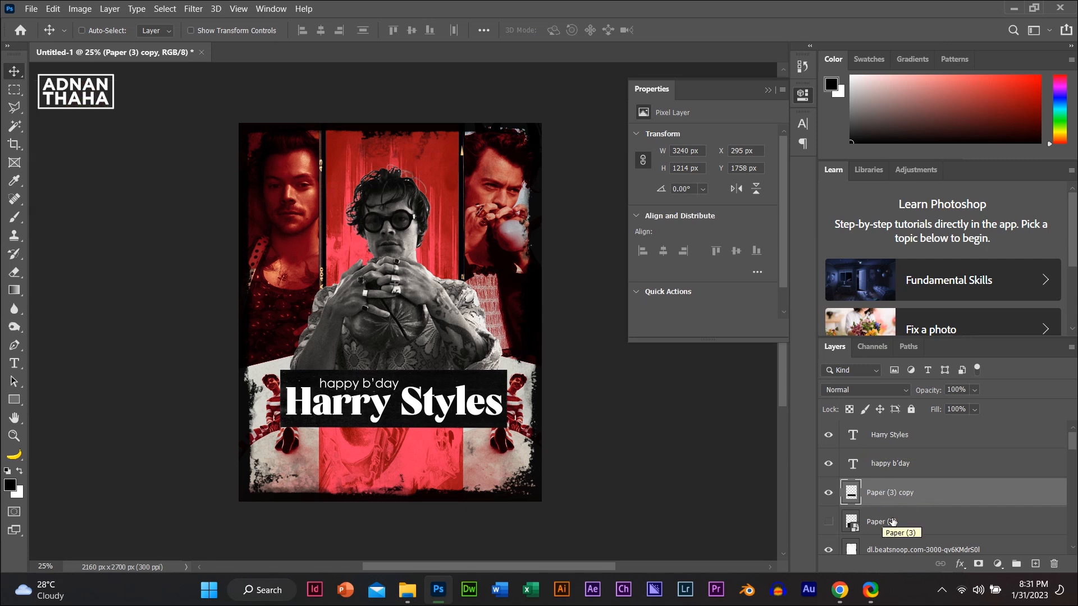
- Show the original Paper (3) at the top of the layer stack, place it over the portraits and narrow it to 42.23% width
drag(897, 530, 845, 435)
drag(509, 385, 449, 233)
key(ctrl+t)
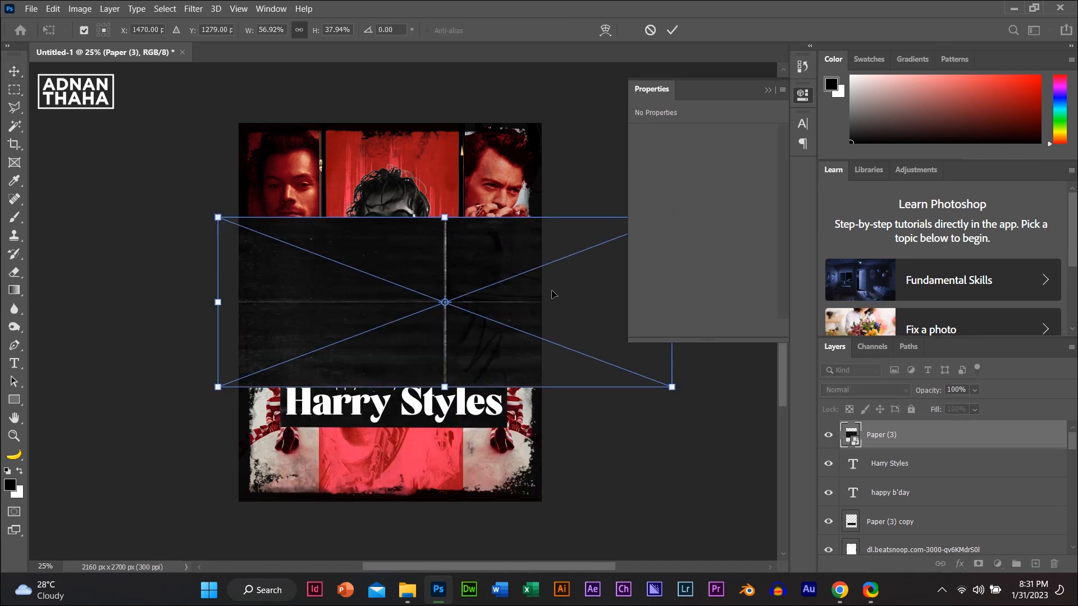
drag(671, 367, 555, 359)
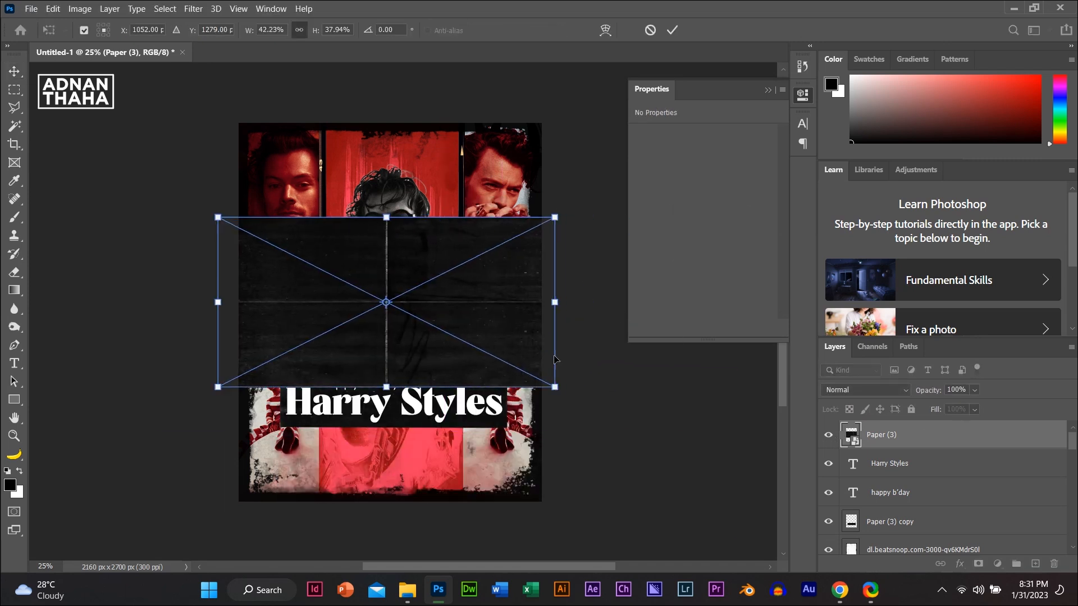
- Rotate the Paper (3) texture 90° clockwise and stretch it to cover the whole 2160 × 2700 px poster
right_click(528, 362)
click(587, 240)
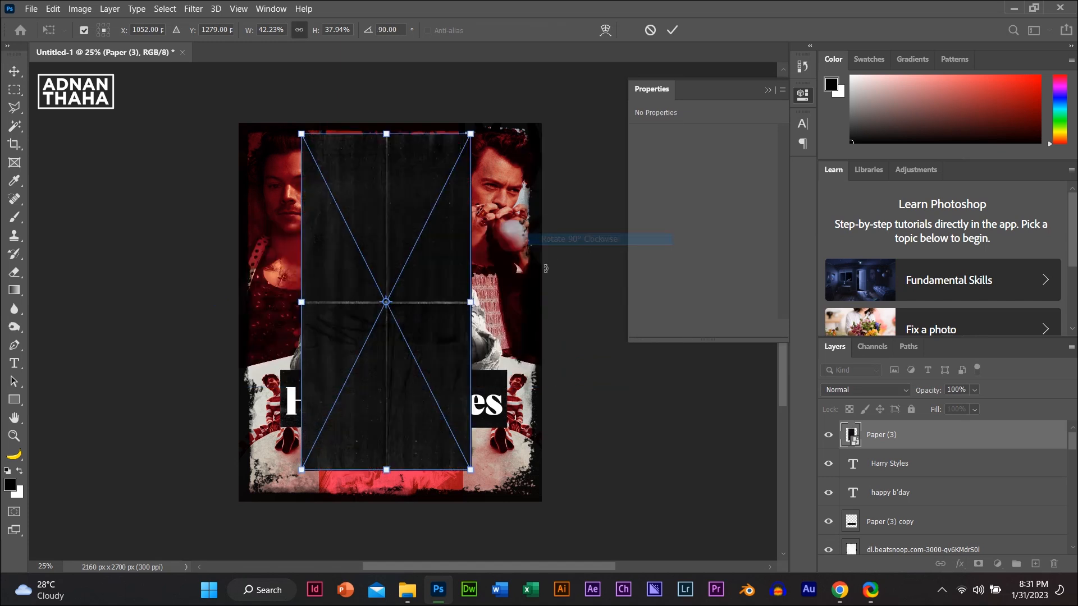
drag(439, 296, 541, 289)
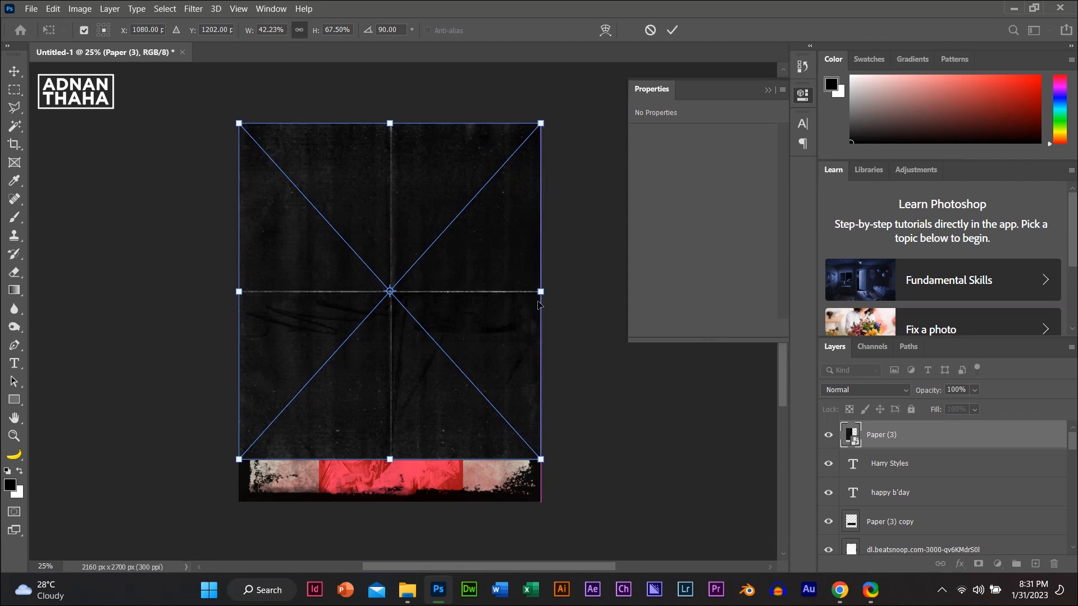
drag(391, 470, 394, 502)
key(Return)
- Set the full-poster Paper (3) texture's blend mode to Color Dodge
click(879, 390)
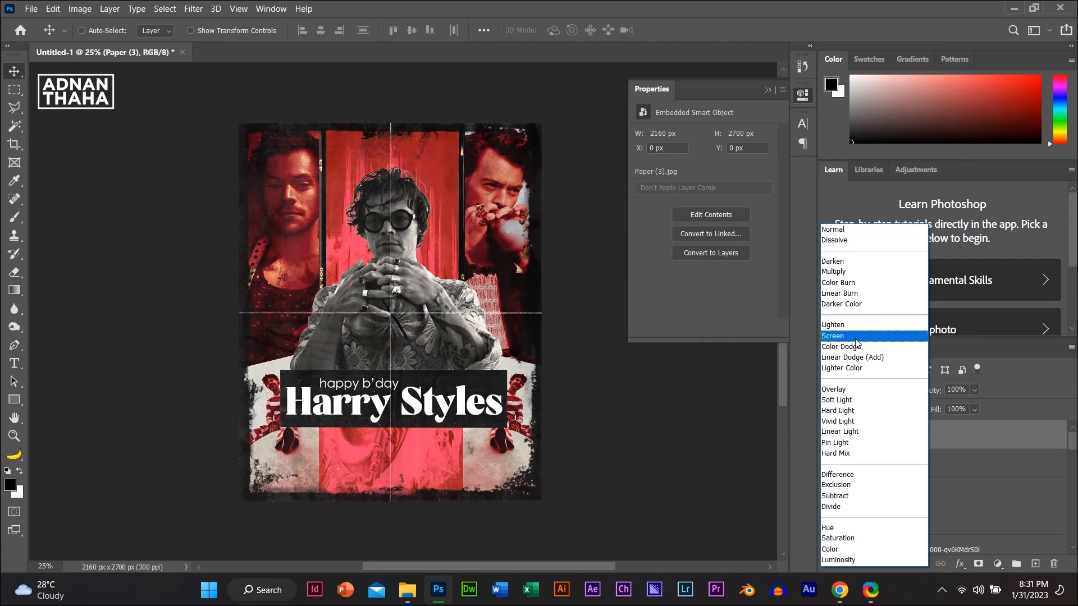
click(856, 346)
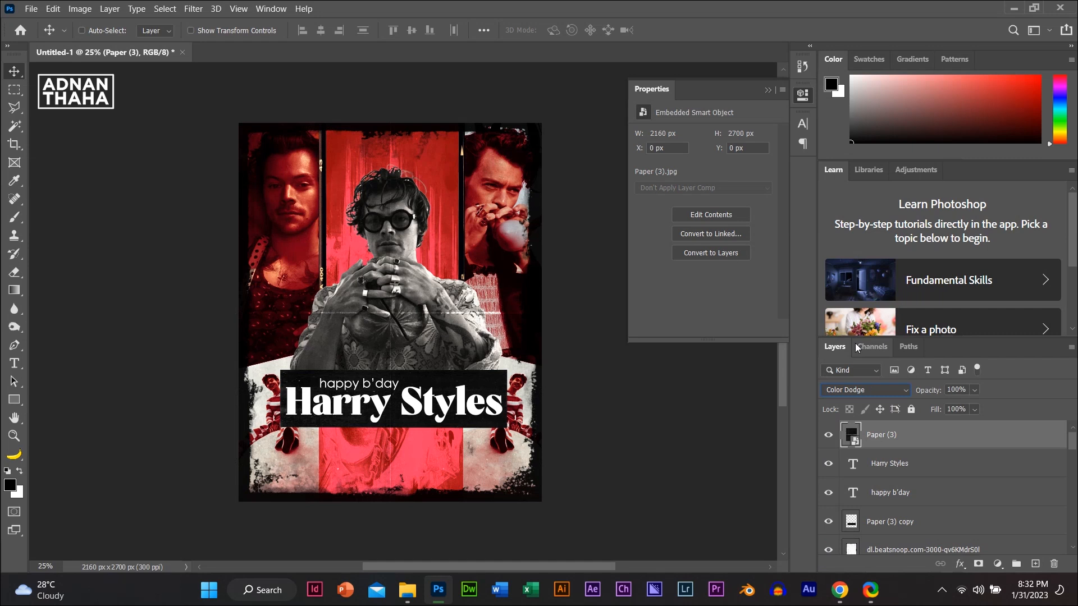